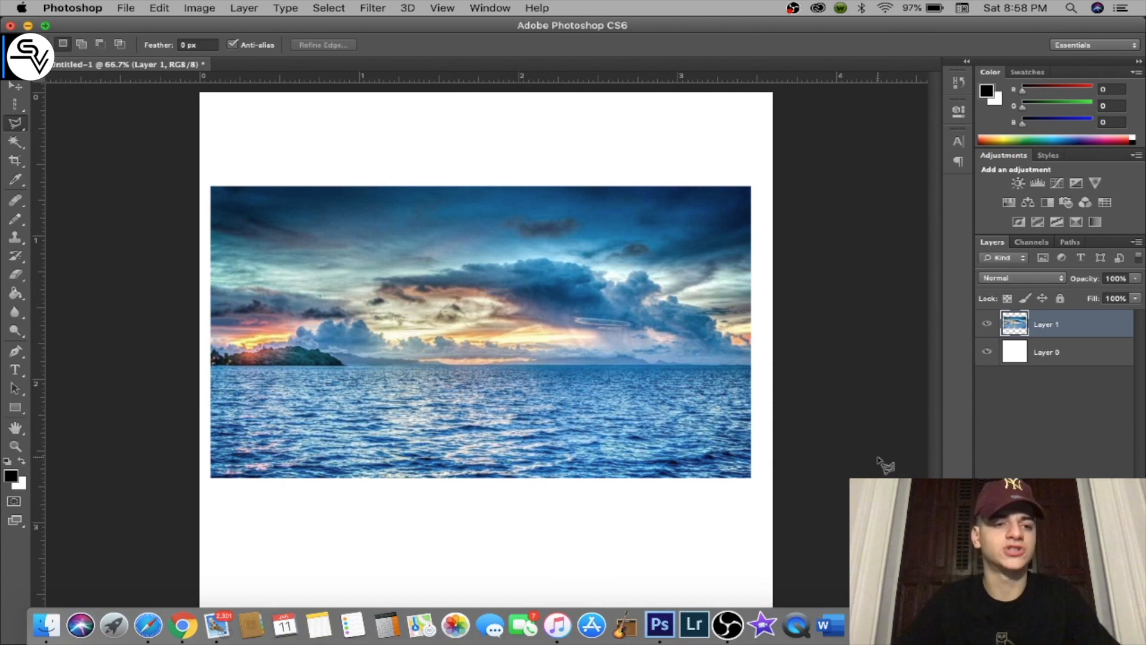
# Select a single column of pixels through the seascape on Layer 1, slightly right of its centre, using the Single Column Marquee tool
pyautogui.click(17, 107)
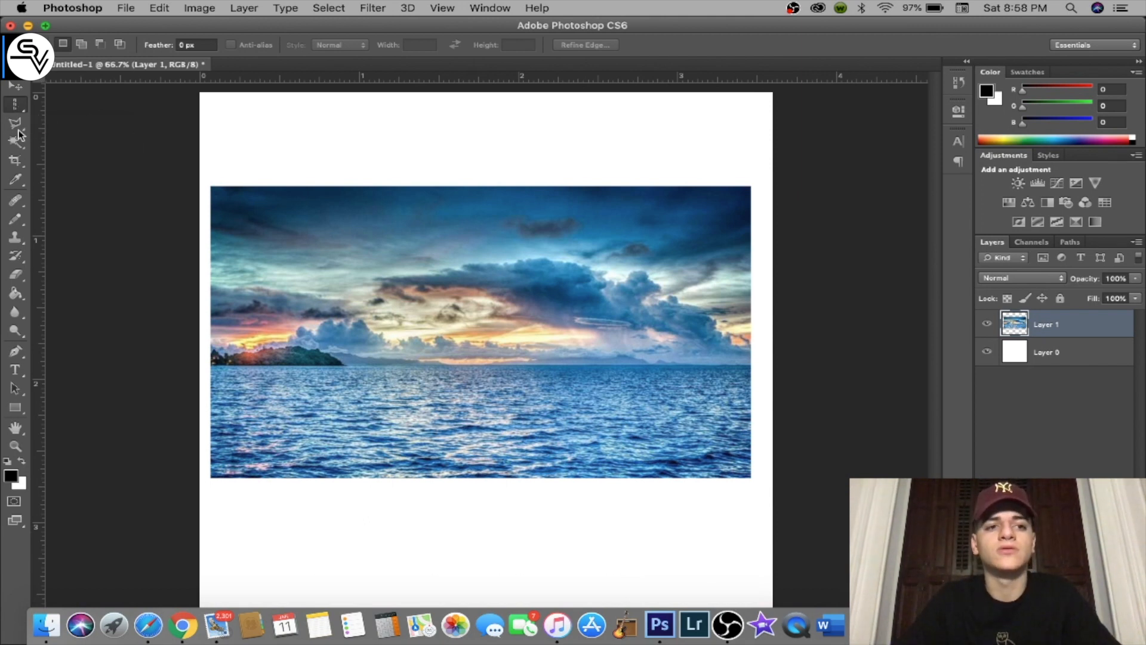
pyautogui.click(16, 111)
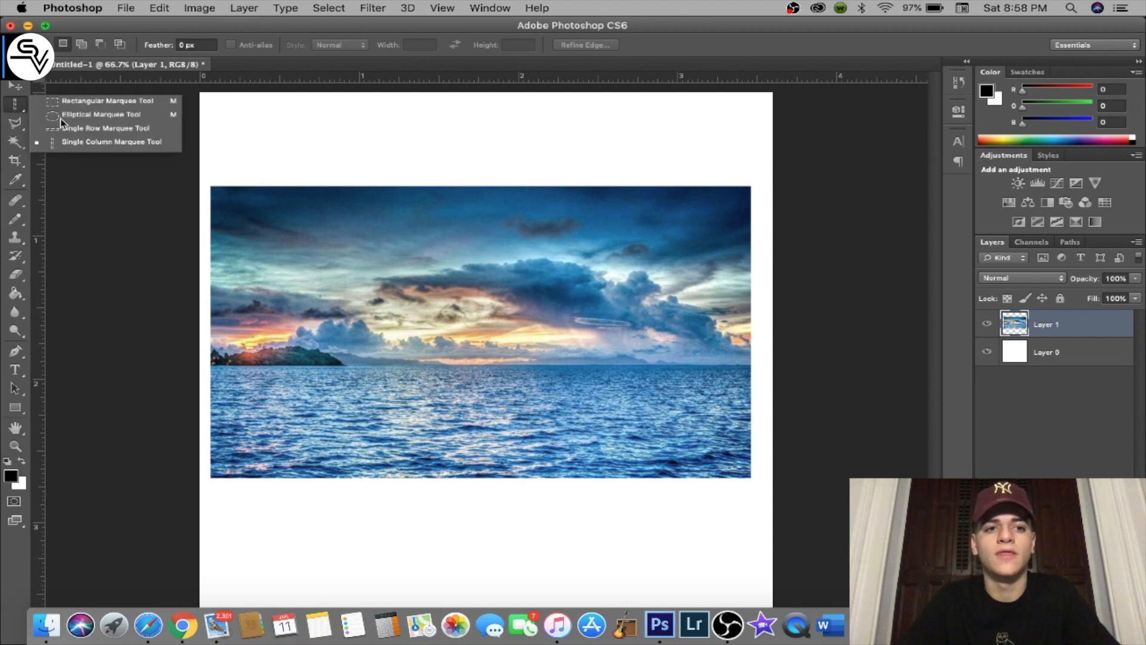
pyautogui.click(120, 141)
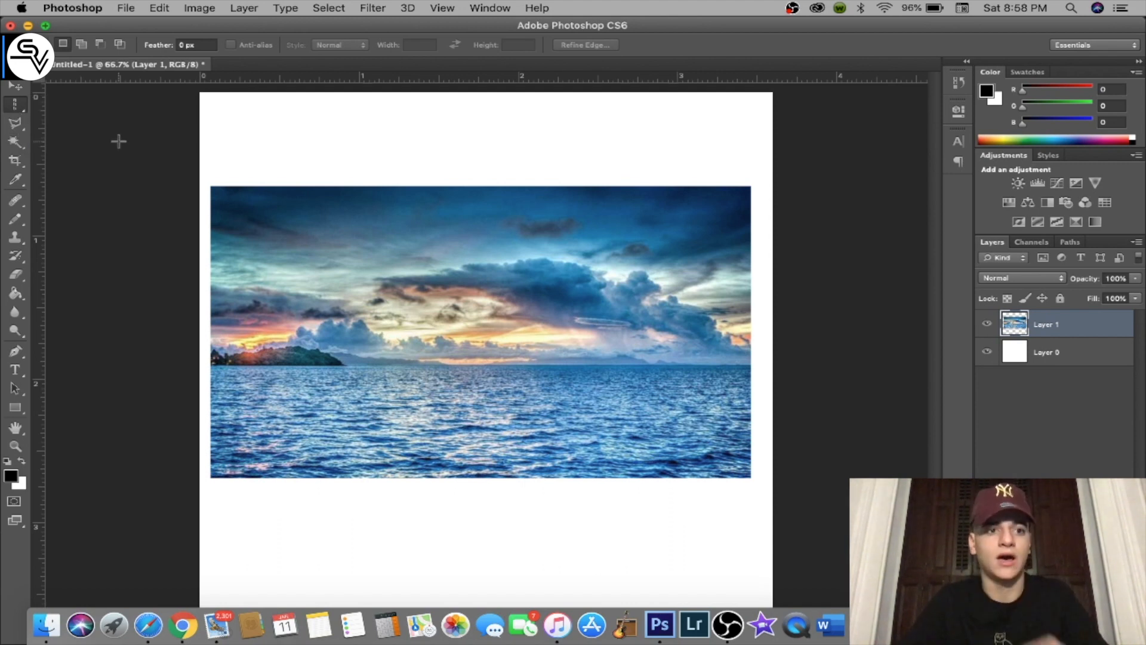
pyautogui.click(537, 312)
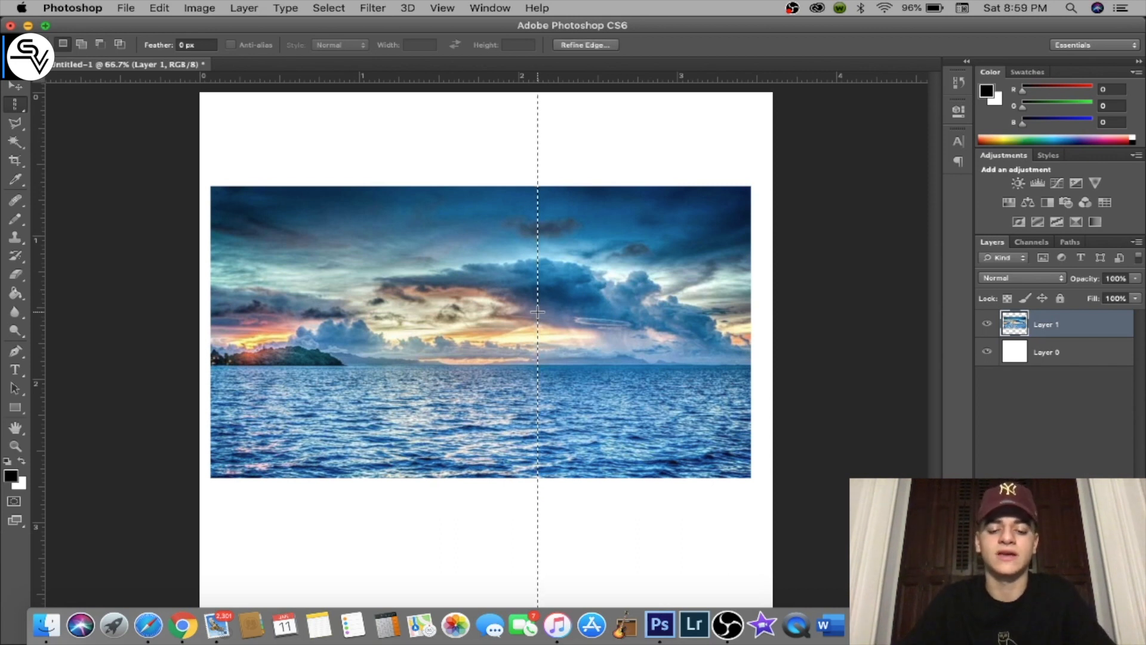
# Try stretching the selected pixel column out to the seascape's left edge with Free Transform, and undo the stretch
pyautogui.press('super+t')
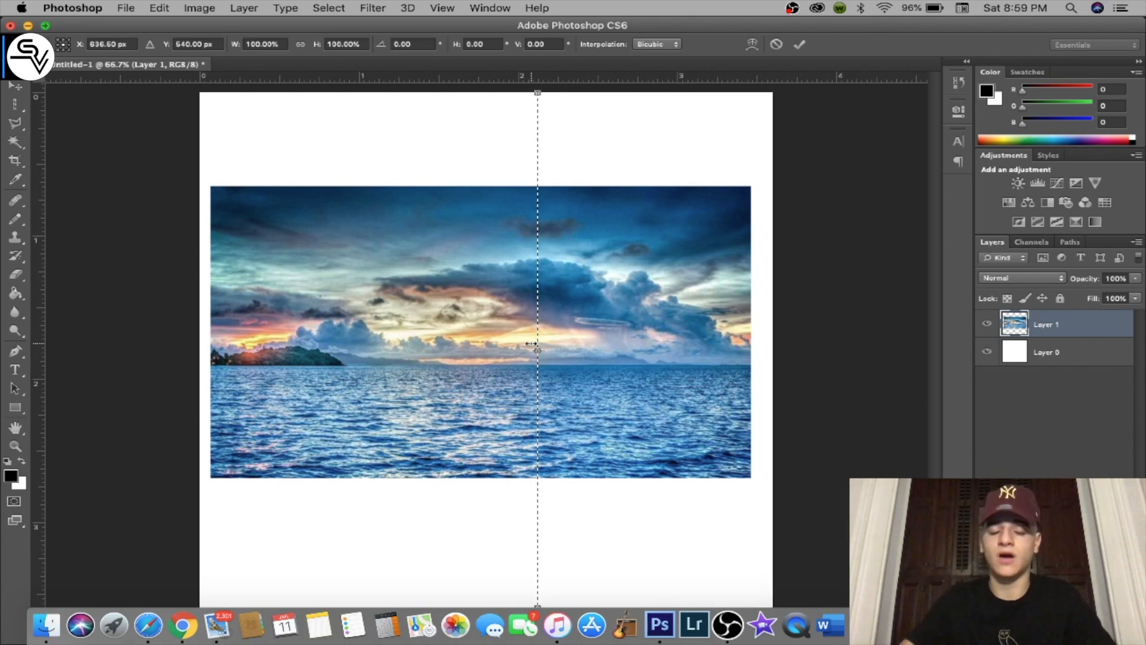
pyautogui.moveTo(532, 344)
pyautogui.mouseDown()
pyautogui.moveTo(615, 331)
pyautogui.moveTo(227, 351)
pyautogui.moveTo(430, 375)
pyautogui.moveTo(204, 374)
pyautogui.mouseUp()
pyautogui.press('Return')
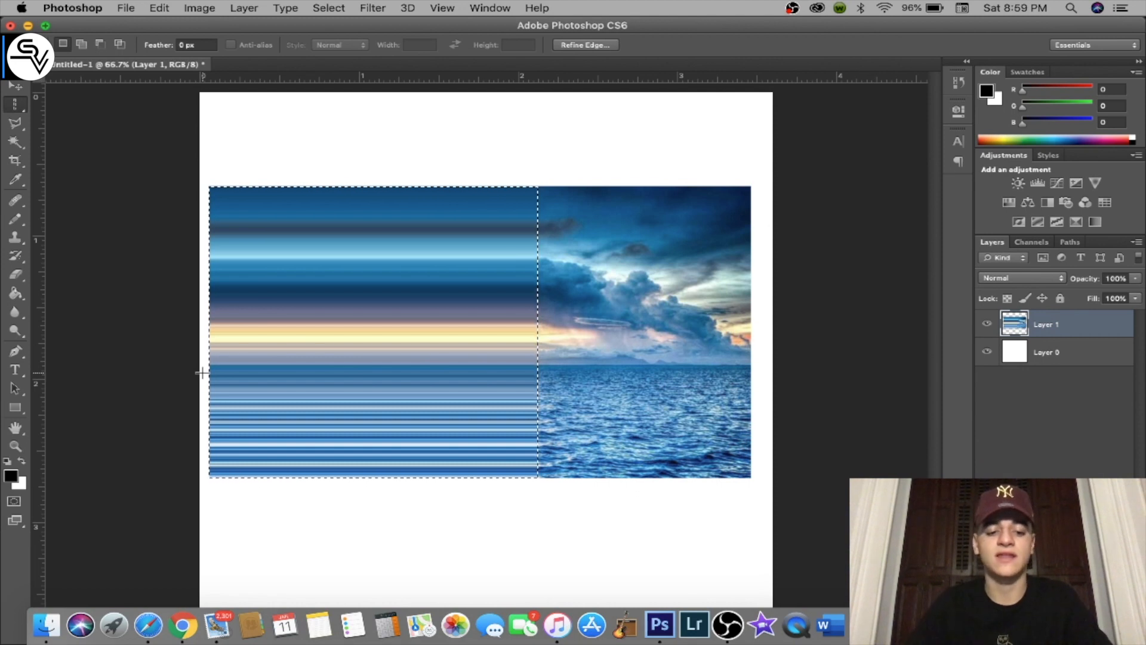
pyautogui.press('super+d')
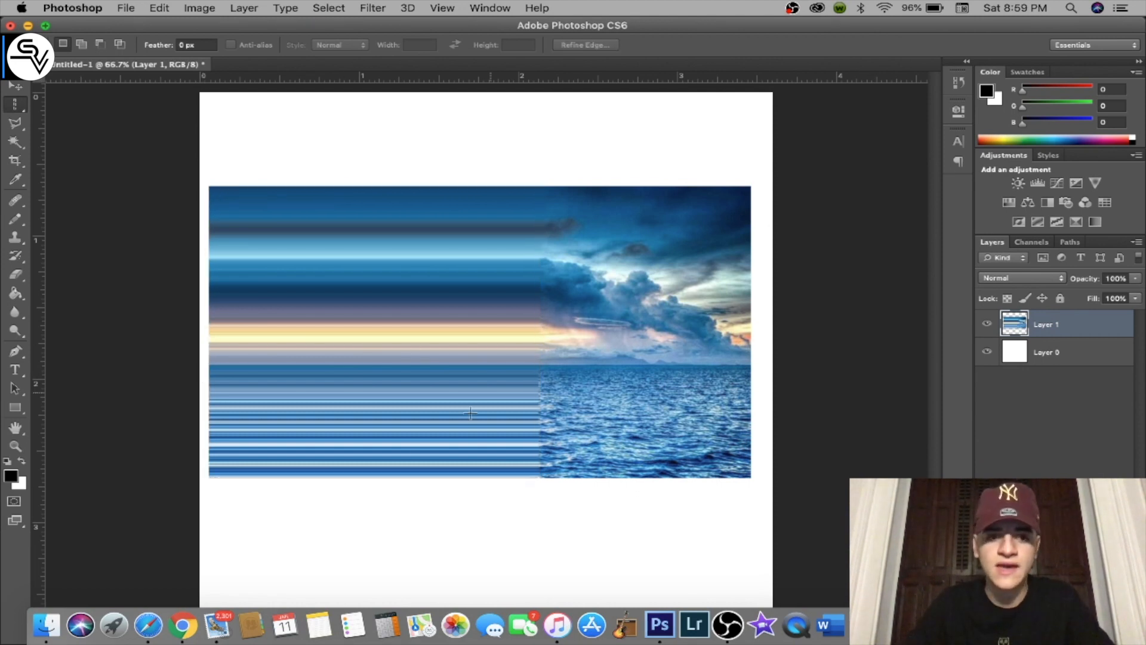
pyautogui.press('super+alt+z')
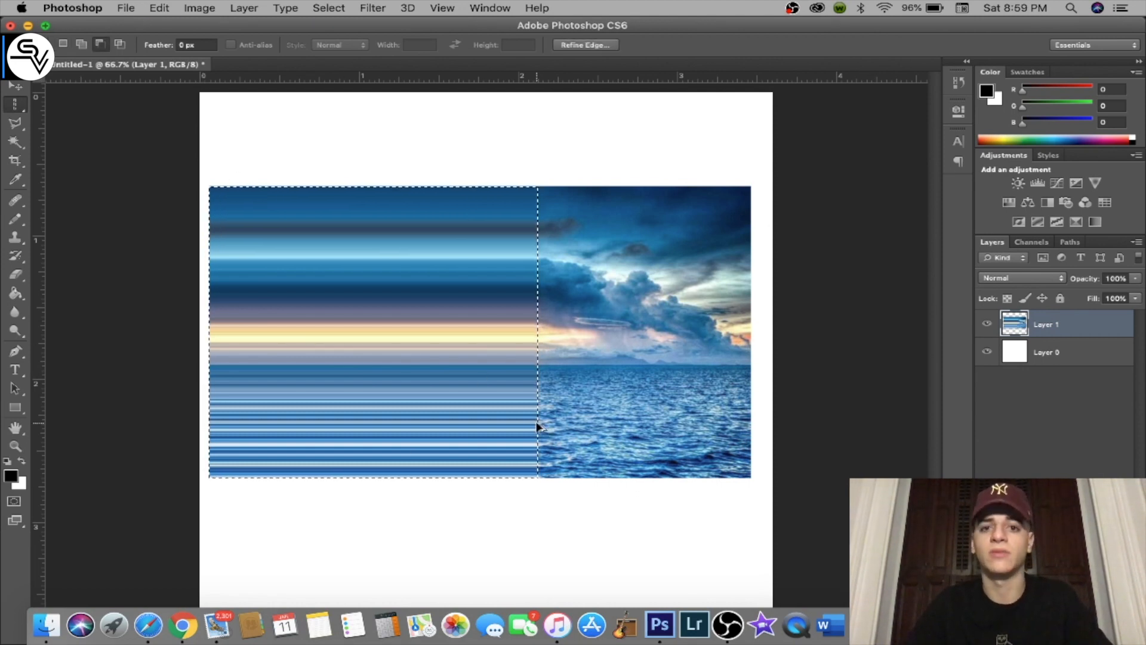
pyautogui.press('super+alt+z')
# Stretch the selected pixel column out to the seascape's right edge with Free Transform and deselect it
pyautogui.press('super+t')
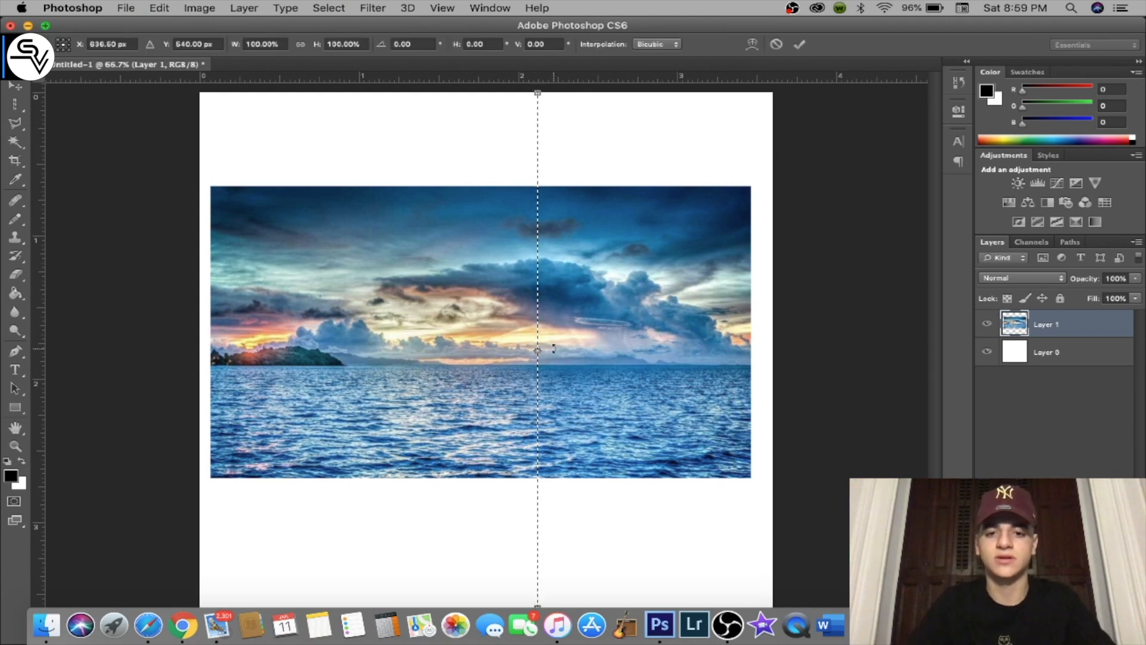
pyautogui.moveTo(539, 349); pyautogui.dragTo(756, 349)
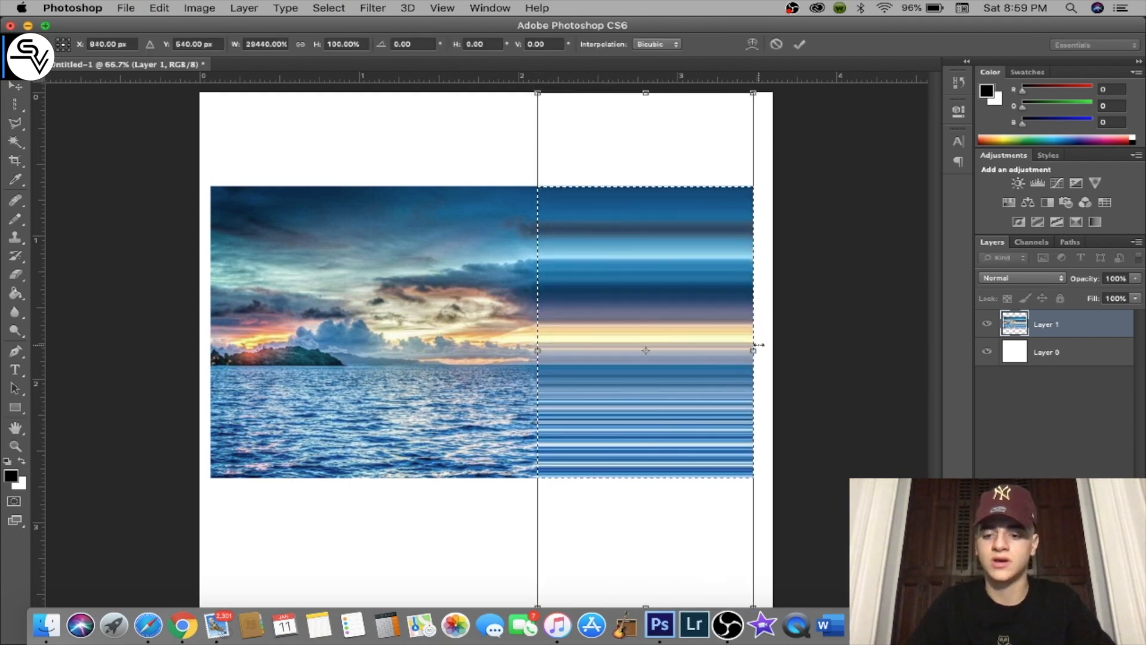
pyautogui.press('Return')
pyautogui.press('super+d')
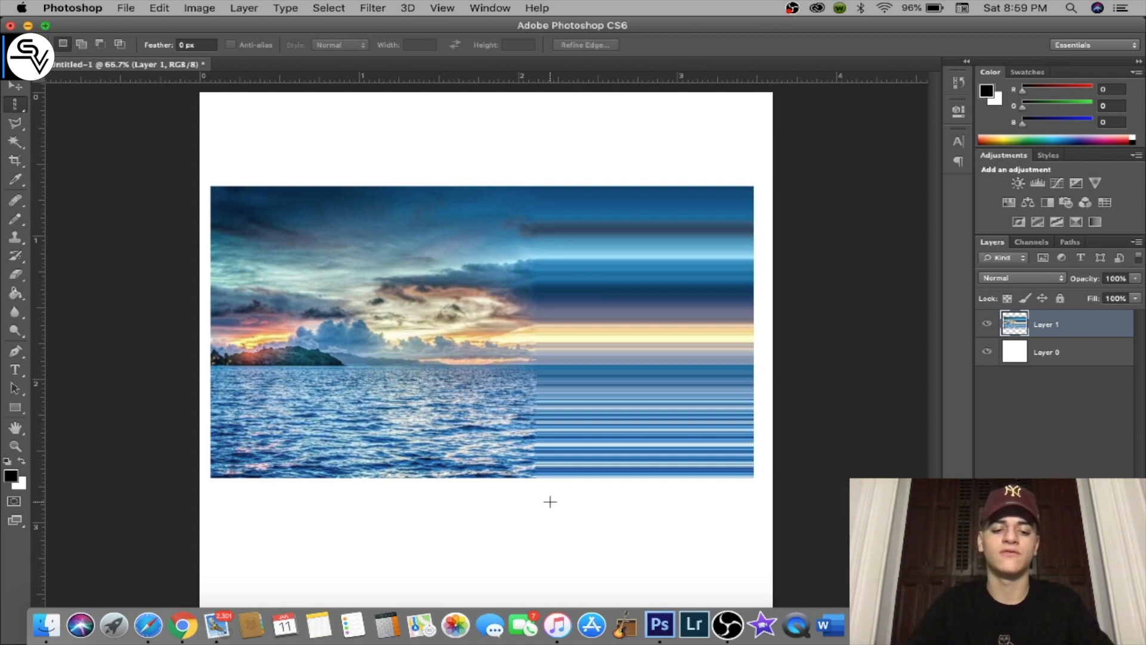
# Restore the selection around the stretched right-hand stripes, commit an unchanged Free Transform on it, and deselect
pyautogui.press('super+z')
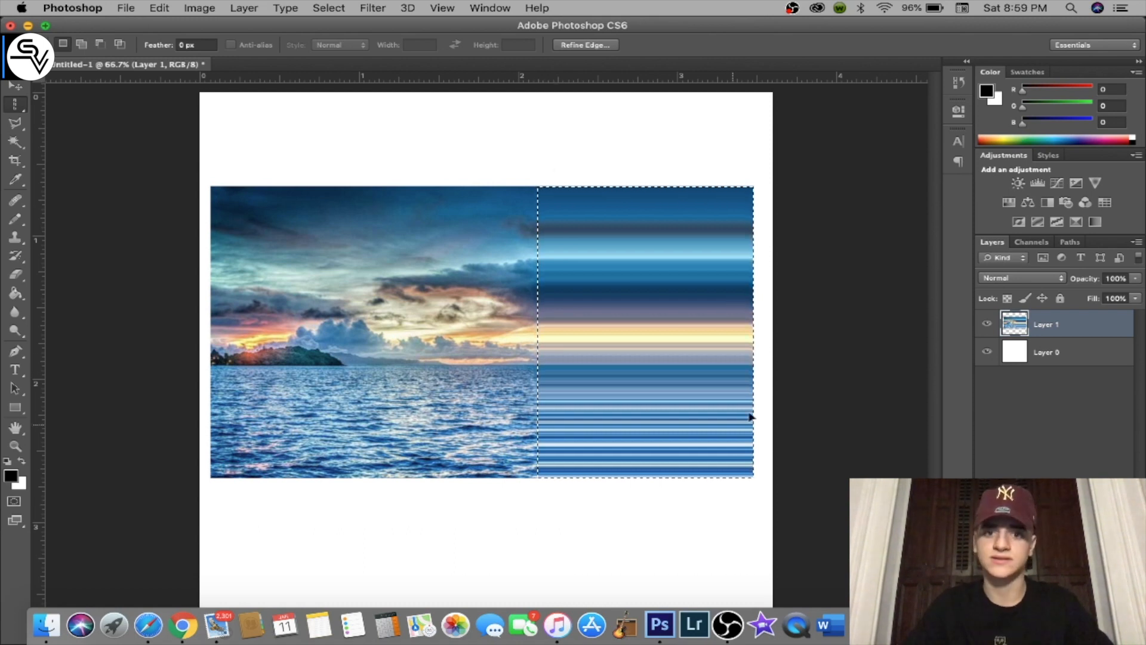
pyautogui.press('super+t')
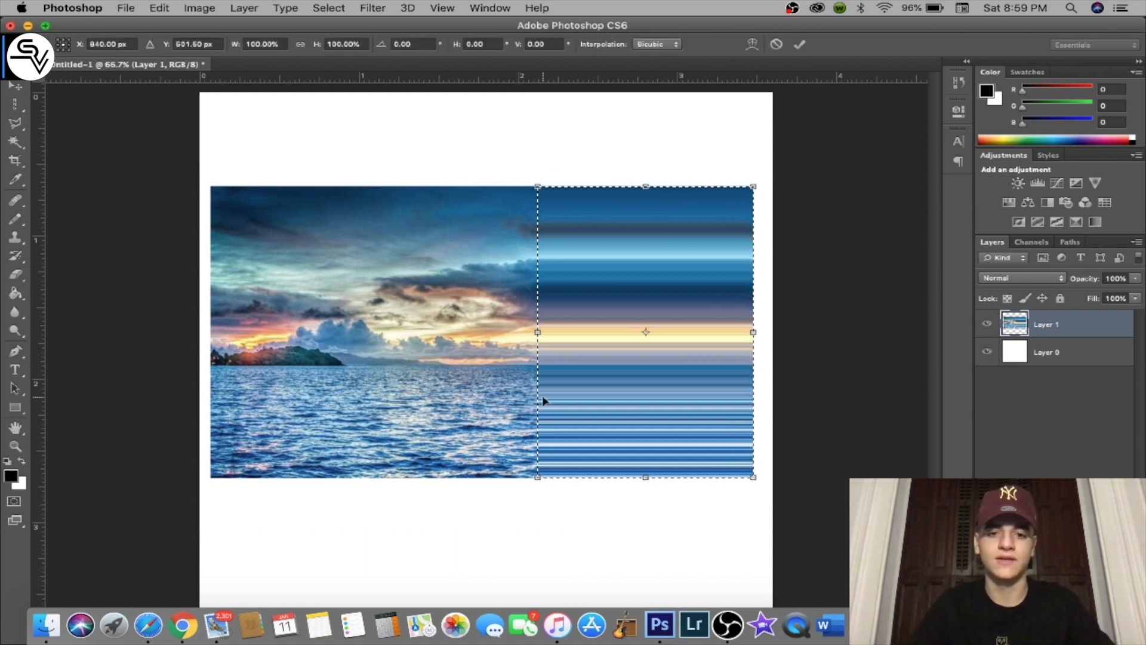
pyautogui.press('Return')
pyautogui.press('super+d')
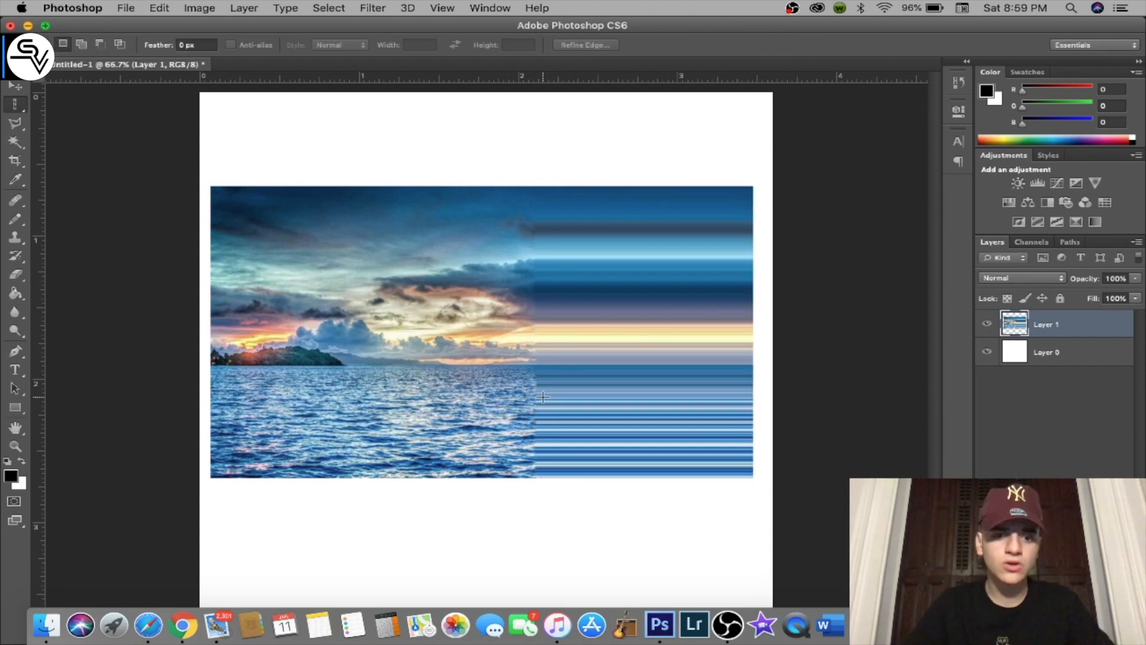
# Select a pixel column in the seascape's left third, stretch it out to the photo's left edge, and deselect
pyautogui.click(378, 323)
pyautogui.press('super+t')
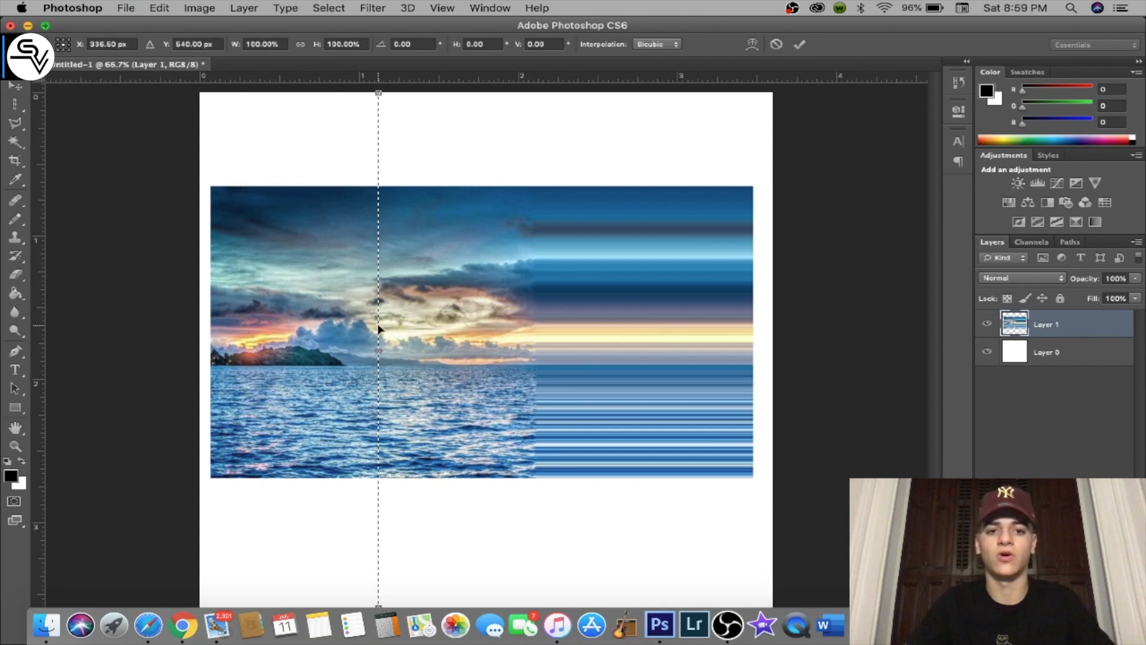
pyautogui.moveTo(381, 351); pyautogui.dragTo(212, 340)
pyautogui.press('Return')
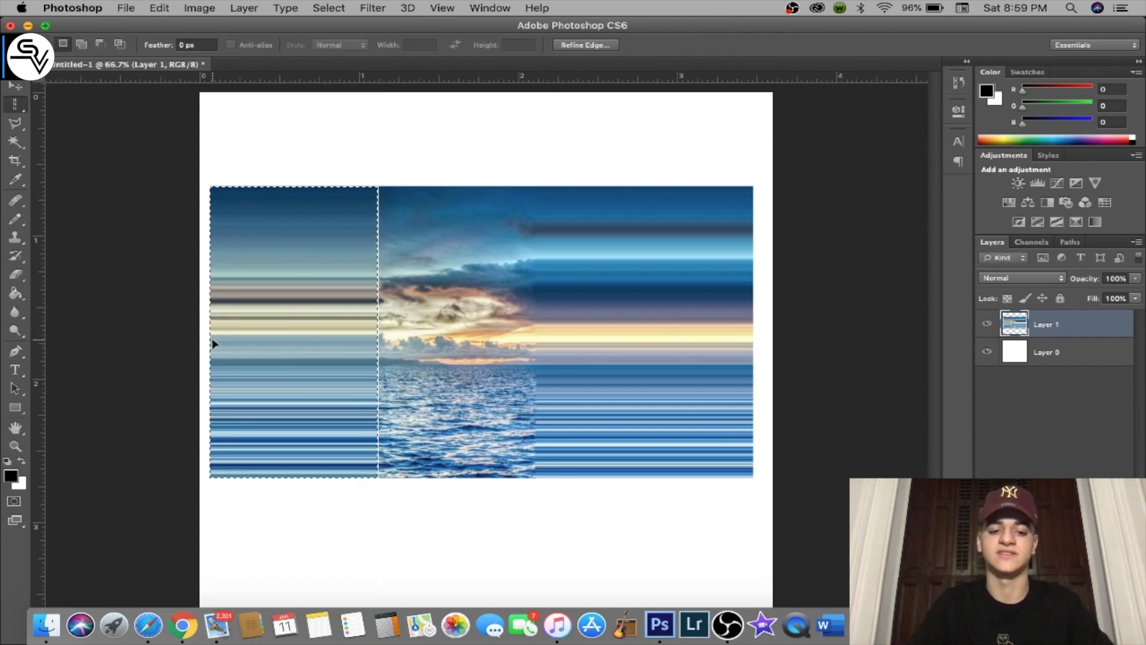
pyautogui.press('super+d')
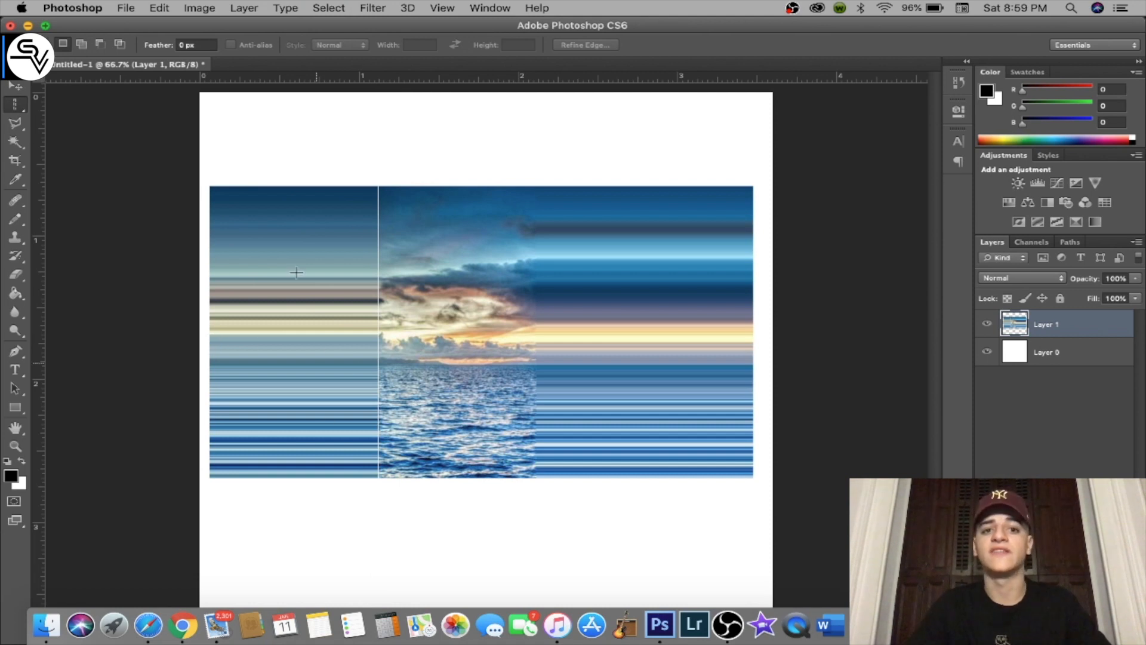
# Reselect the left-hand stripes, commit an unchanged Free Transform to clean up the white seam, and deselect
pyautogui.press('super+shift+d')
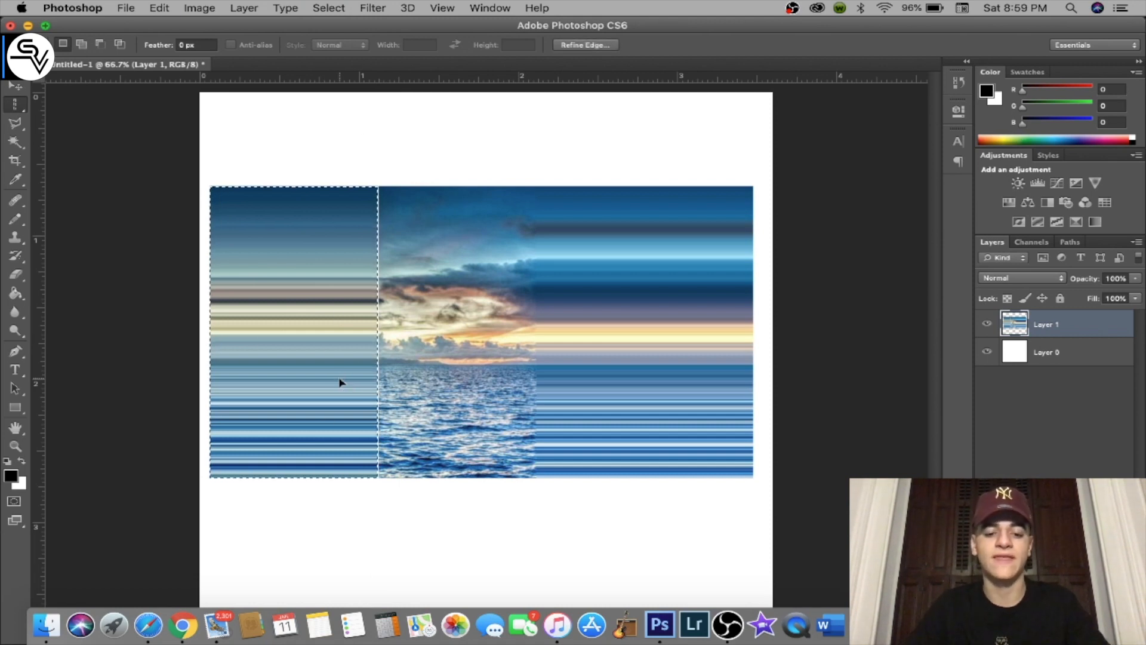
pyautogui.press('super+t')
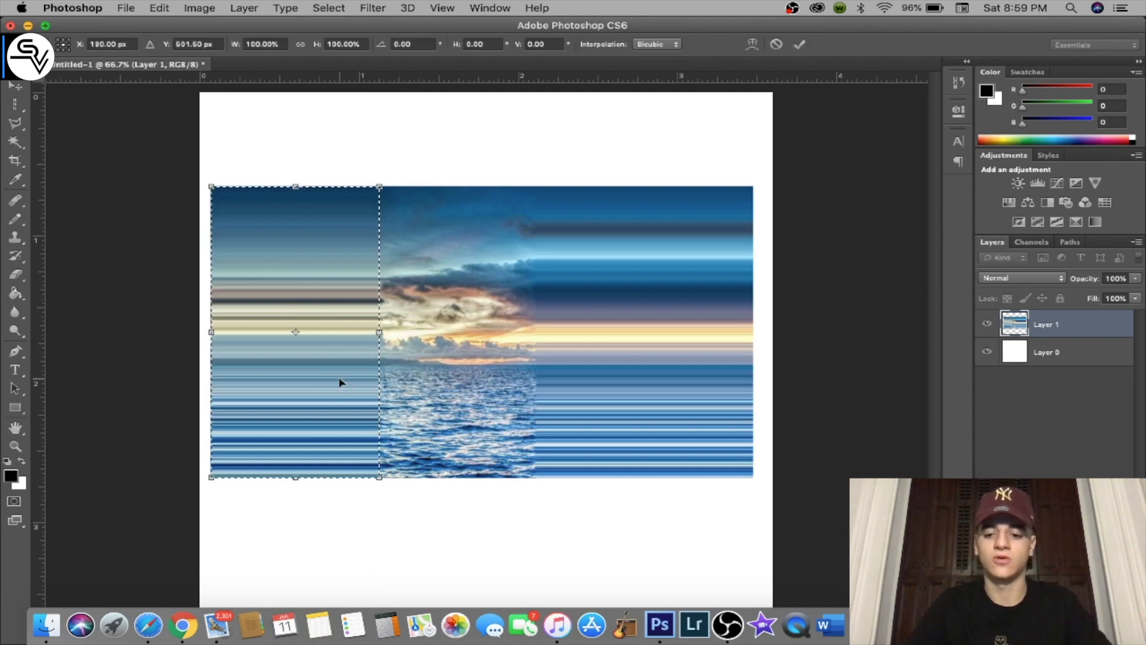
pyautogui.press('Return')
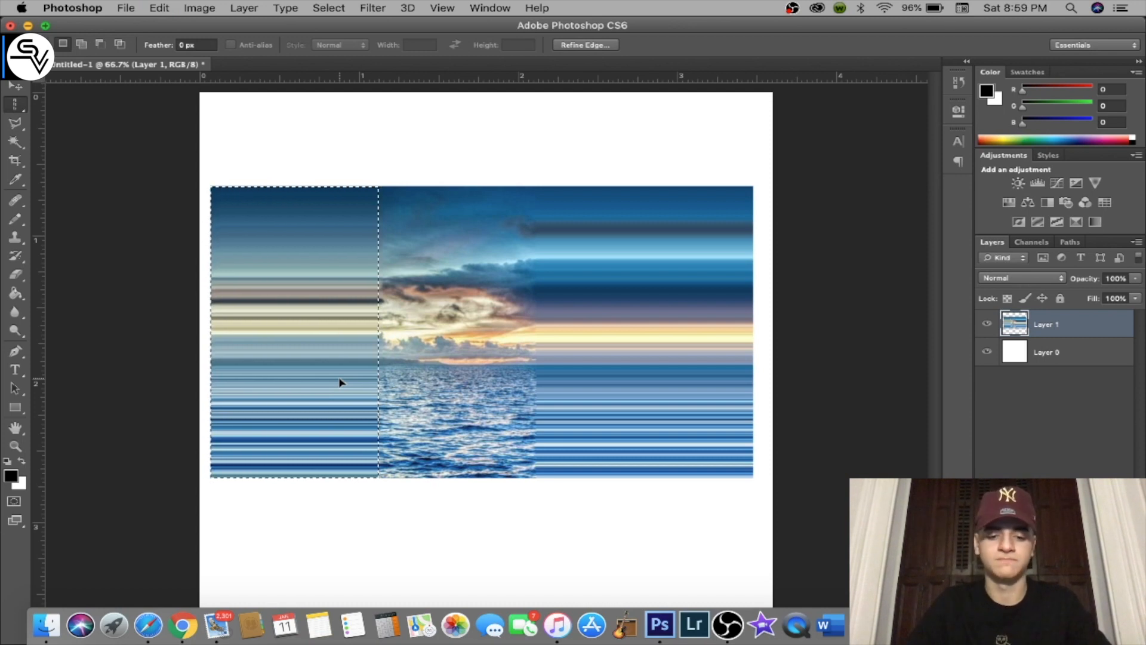
pyautogui.press('super+d')
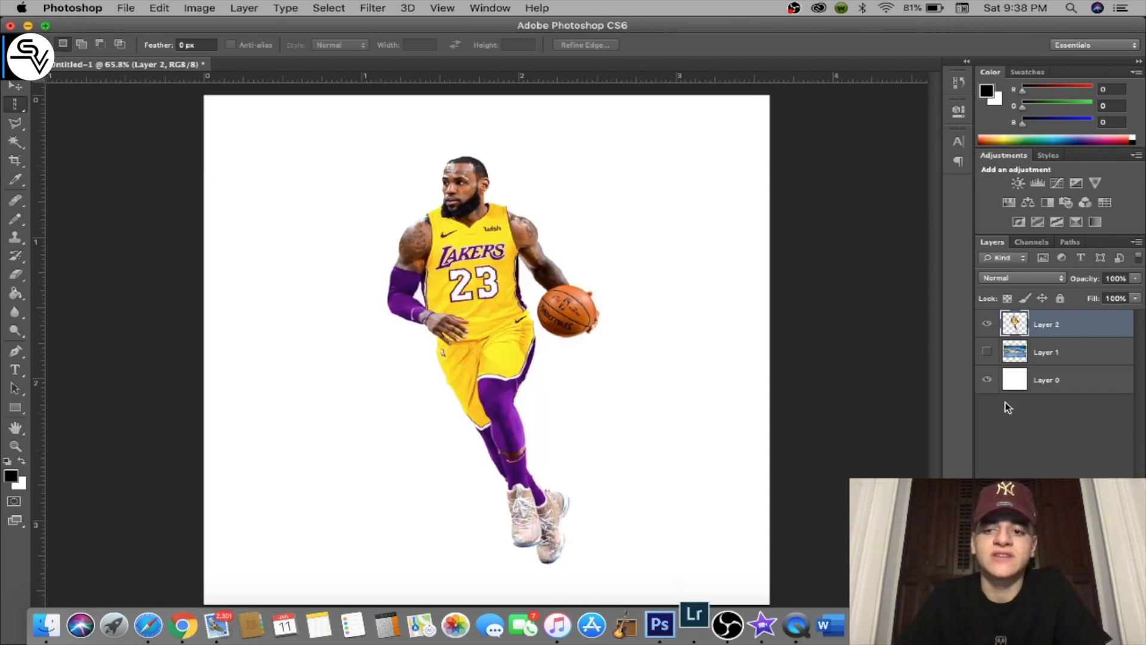
# Toggle the visibility of Layer 1 and Layer 2 to compare the seascape with the basketball player cutout
pyautogui.click(987, 352)
pyautogui.click(987, 324)
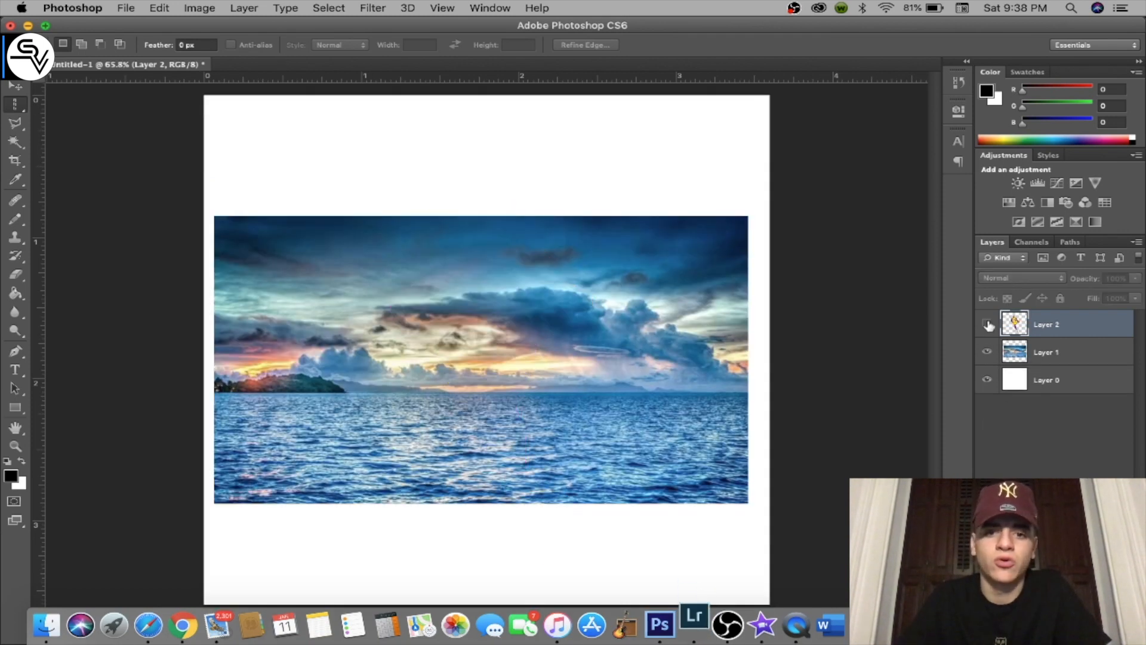
pyautogui.click(988, 352)
pyautogui.click(987, 323)
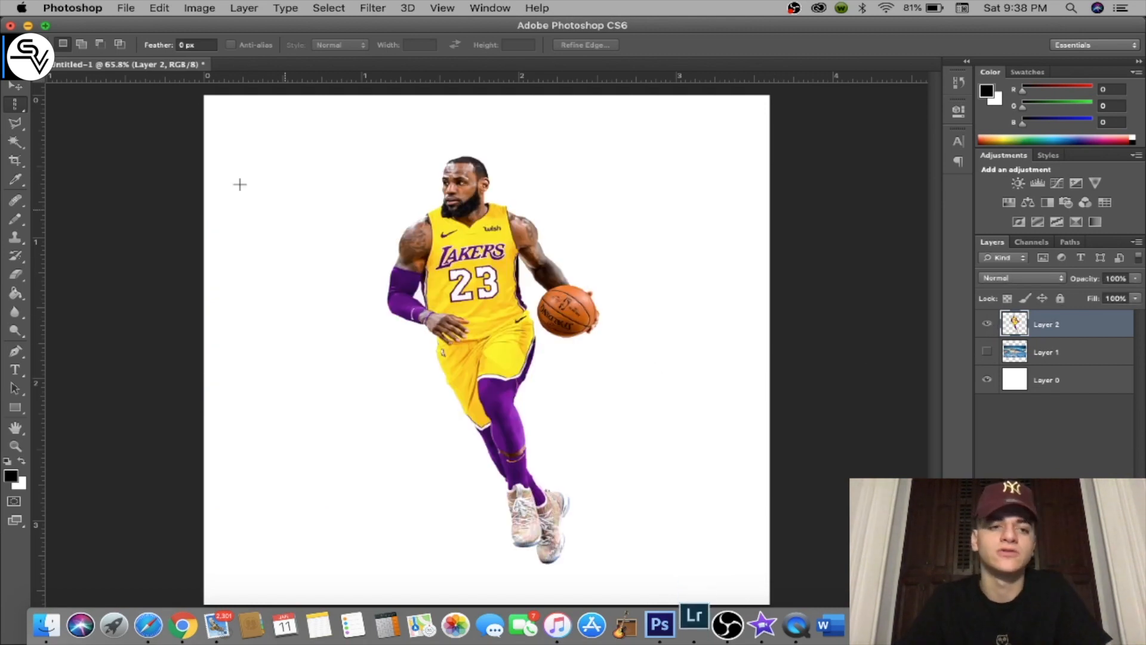
# Place a single-column marquee selection on the player cutout in Layer 2, passing through the left part of the basketball
pyautogui.moveTo(22, 114); pyautogui.dragTo(72, 142)
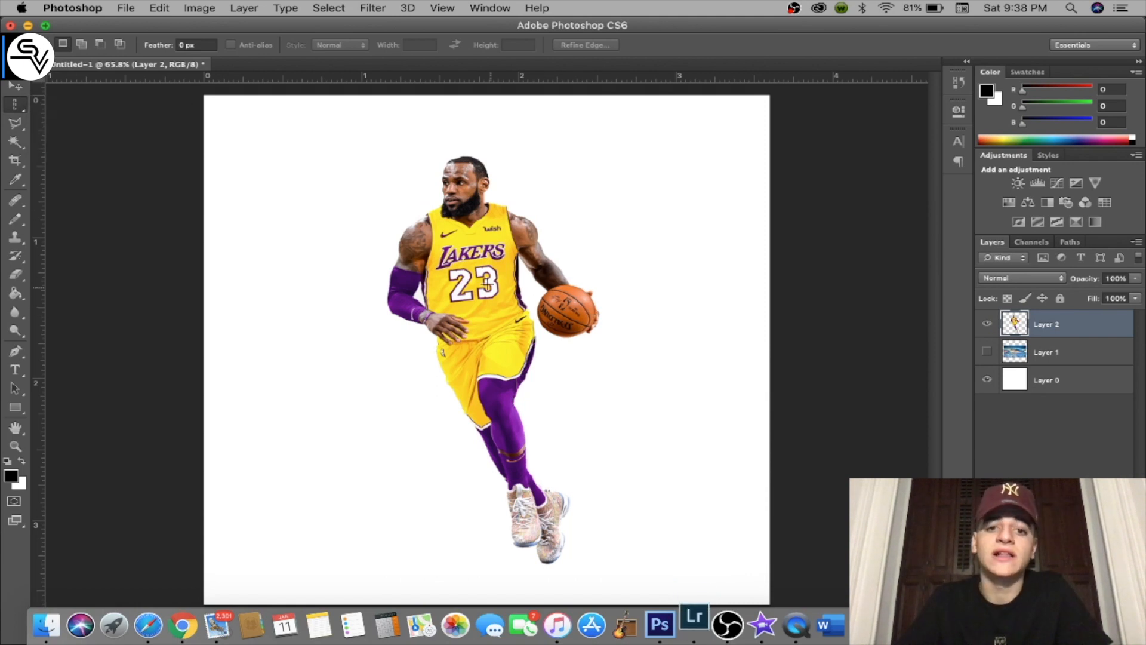
pyautogui.click(465, 256)
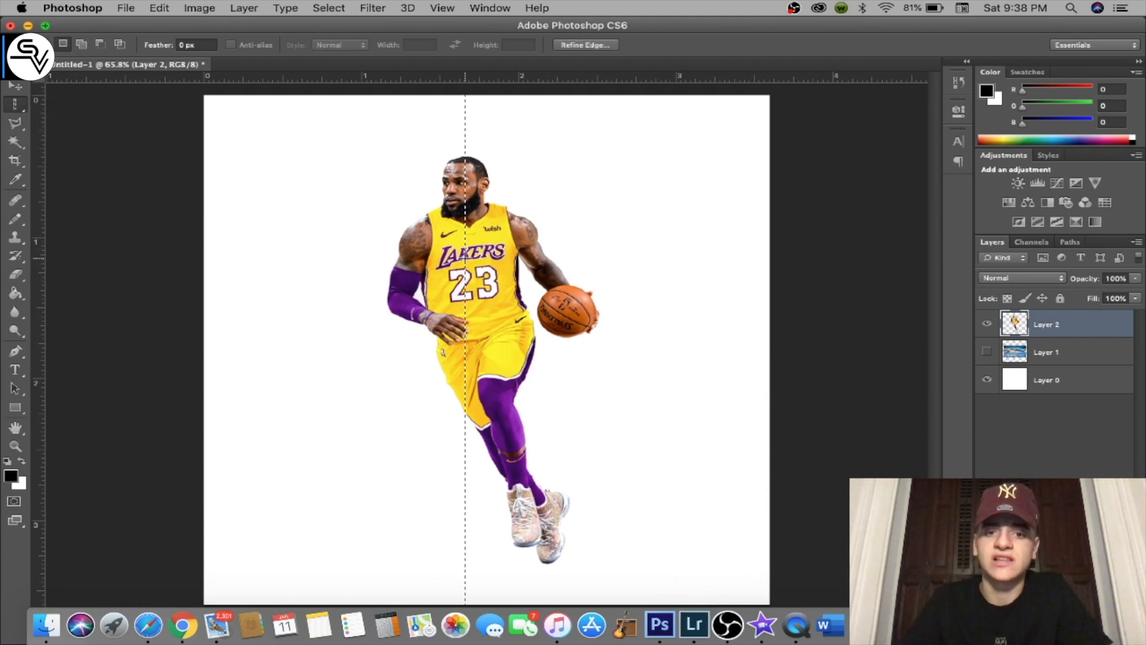
pyautogui.click(562, 311)
pyautogui.moveTo(562, 311); pyautogui.dragTo(551, 307)
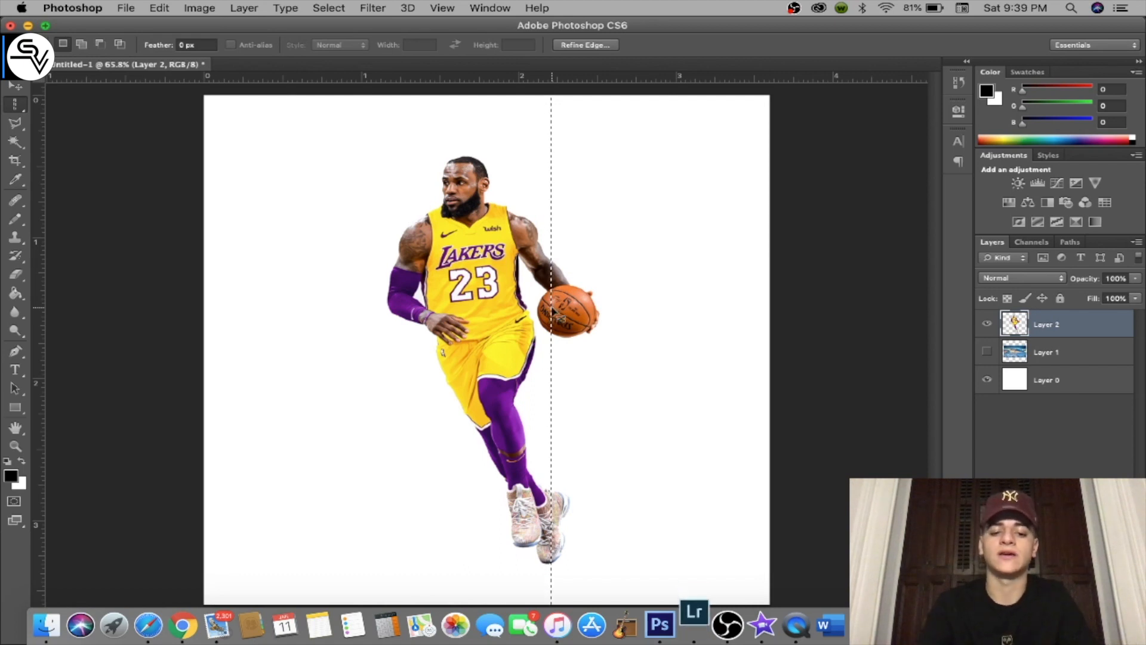
# Stretch the pixel column through the basketball rightward to about 35800% width, stopping just short of the canvas edge, and deselect
pyautogui.press('super+t')
pyautogui.moveTo(551, 351); pyautogui.dragTo(740, 361)
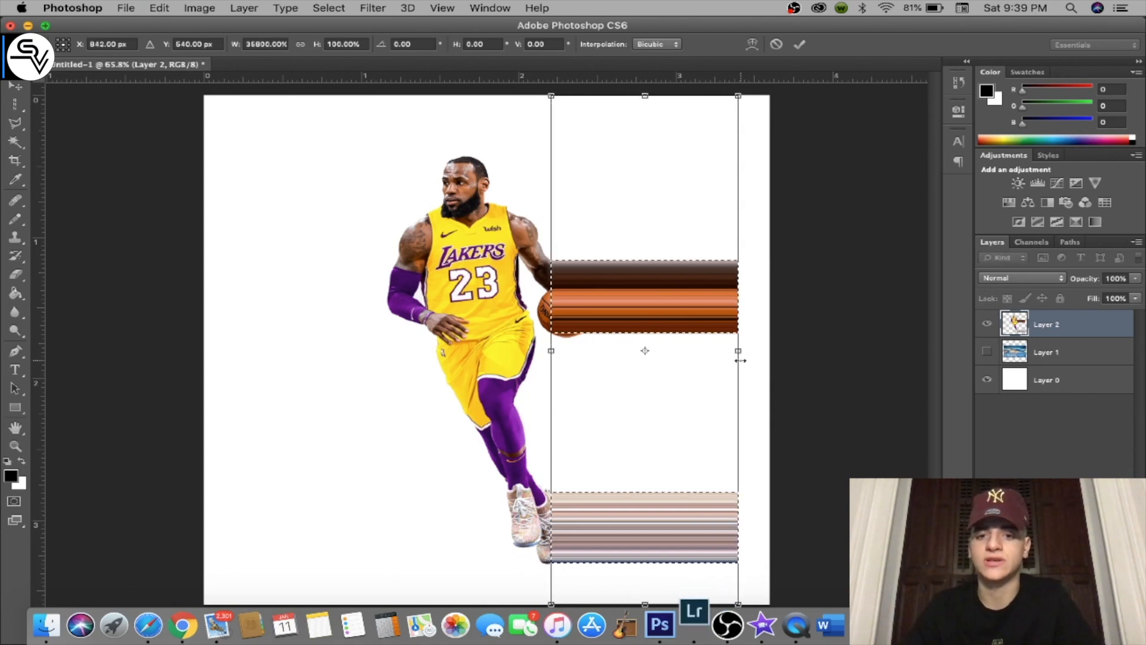
pyautogui.press('Return')
pyautogui.press('super+d')
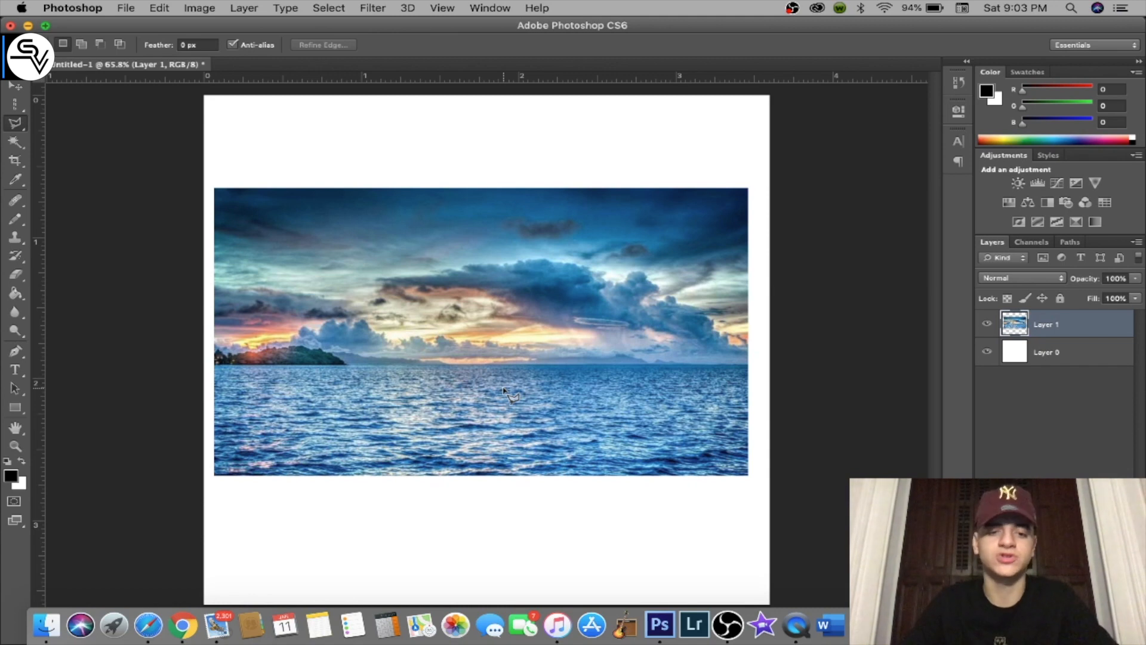
# Apply the Polar Coordinates filter to the seascape in Layer 1 using Rectangular to Polar
pyautogui.click(372, 8)
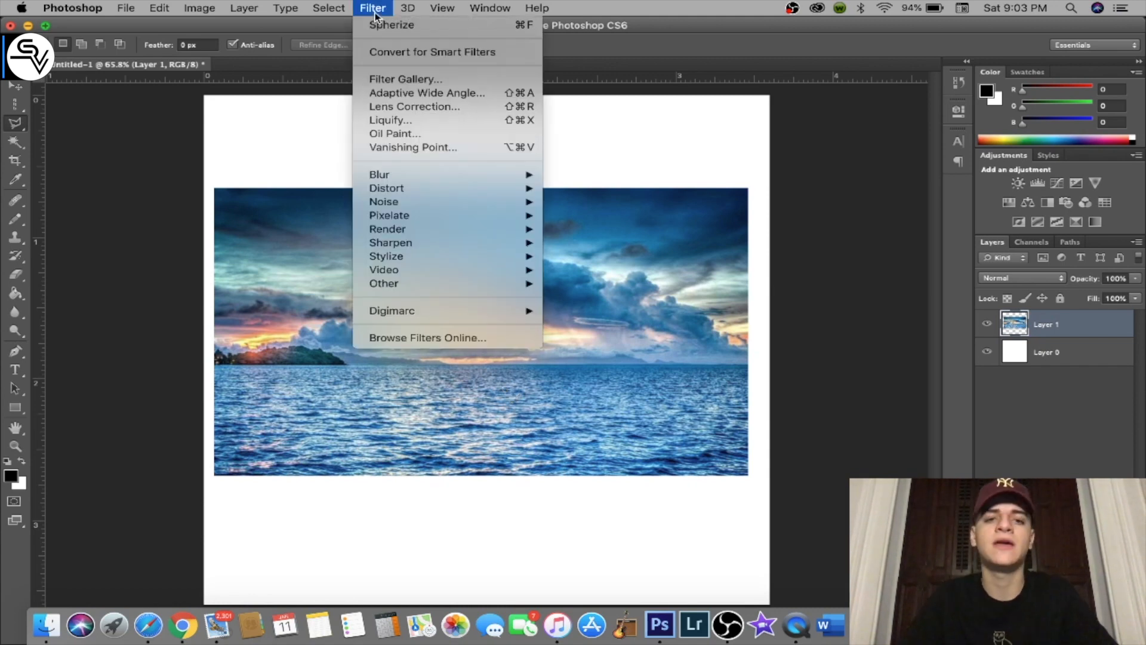
pyautogui.moveTo(439, 190)
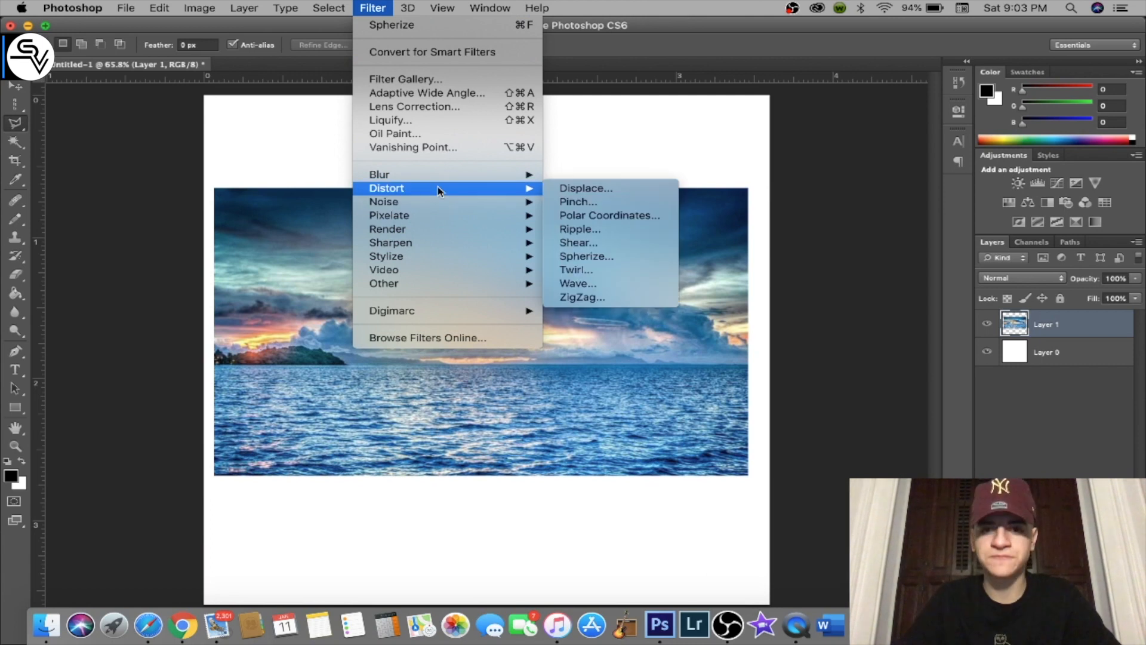
pyautogui.click(615, 219)
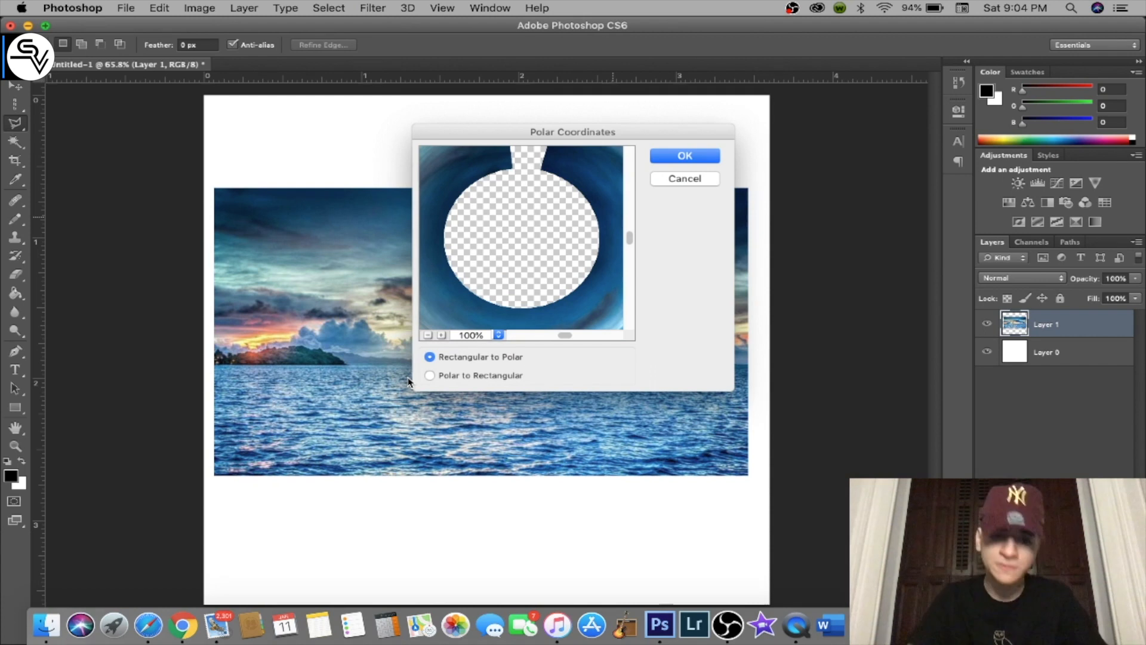
pyautogui.click(497, 335)
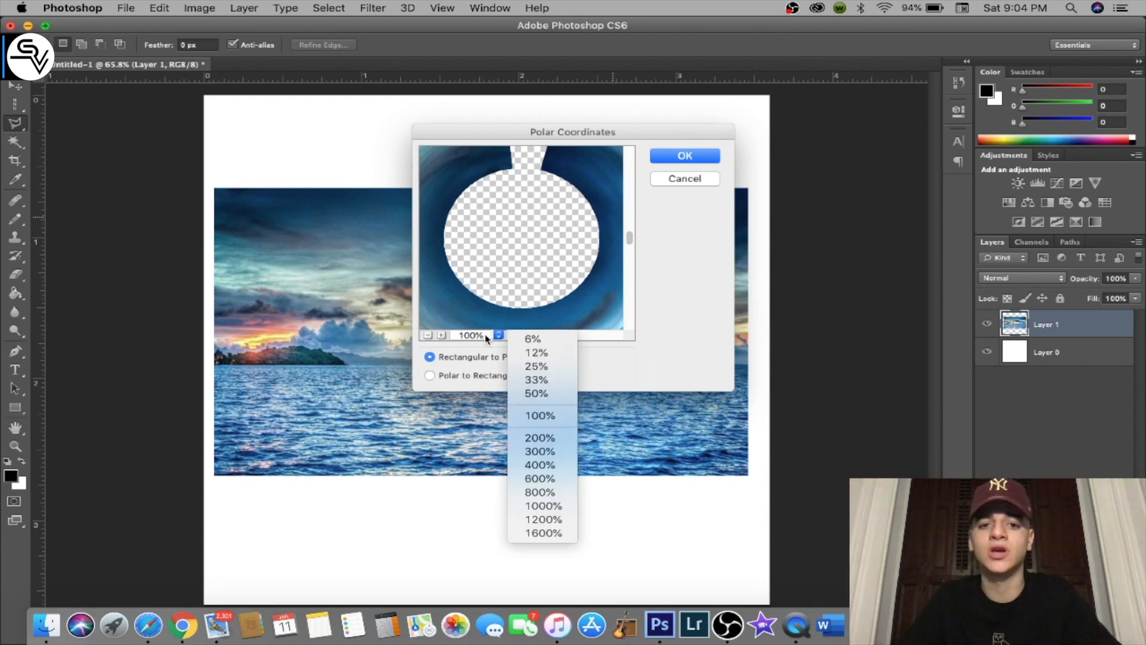
pyautogui.click(547, 353)
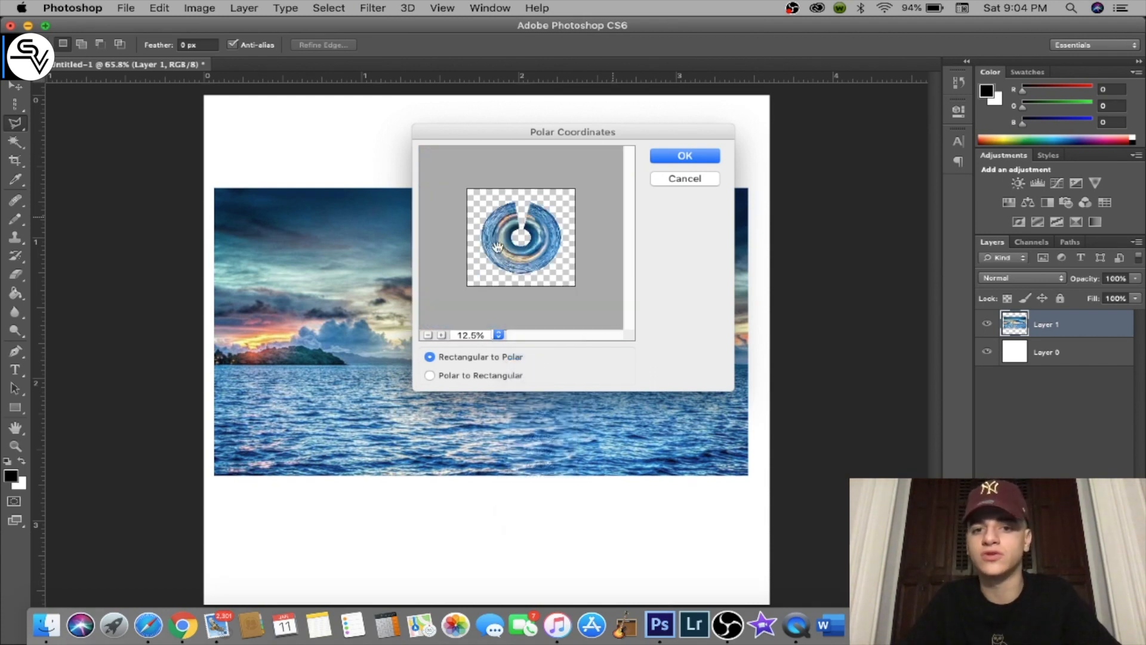
pyautogui.click(498, 335)
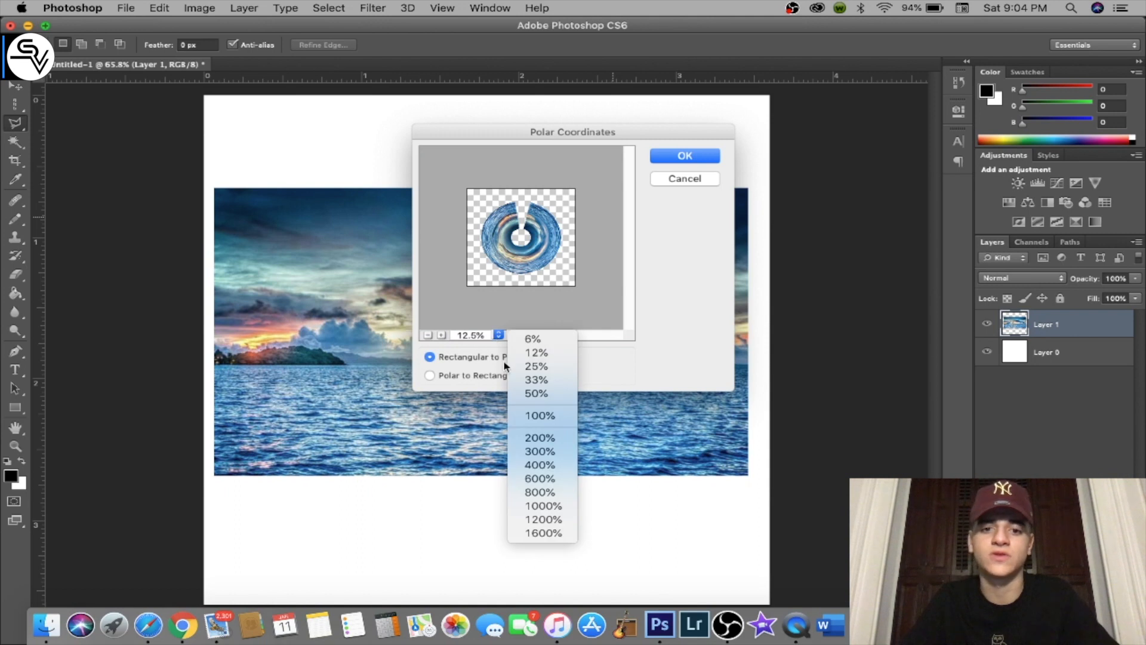
pyautogui.click(533, 385)
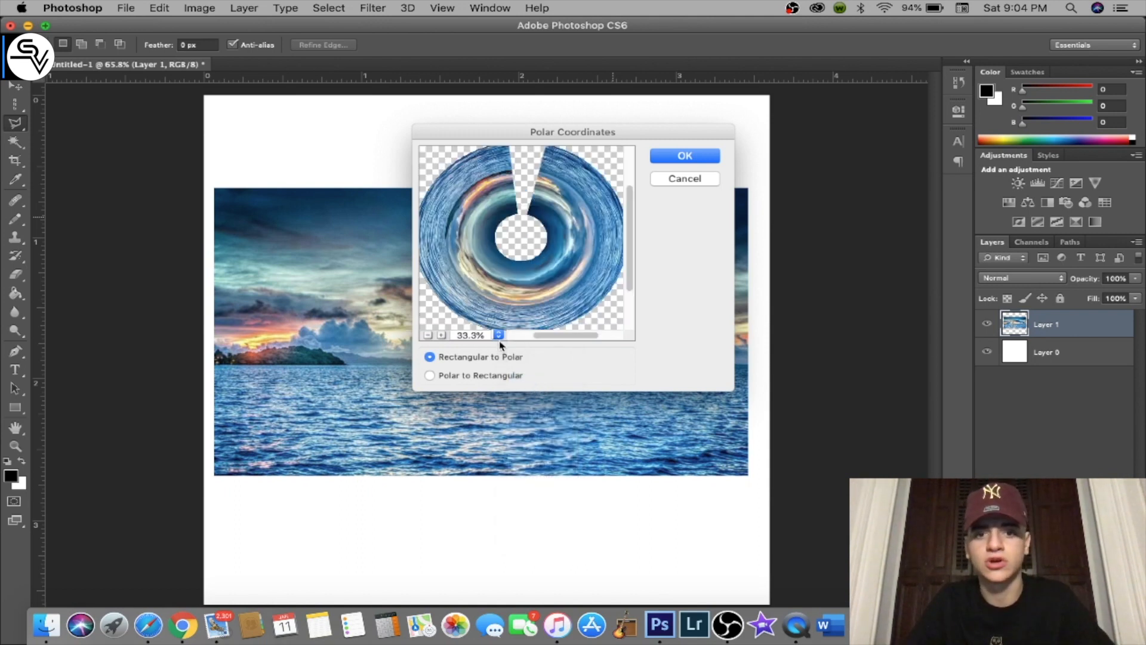
pyautogui.click(499, 336)
pyautogui.click(543, 488)
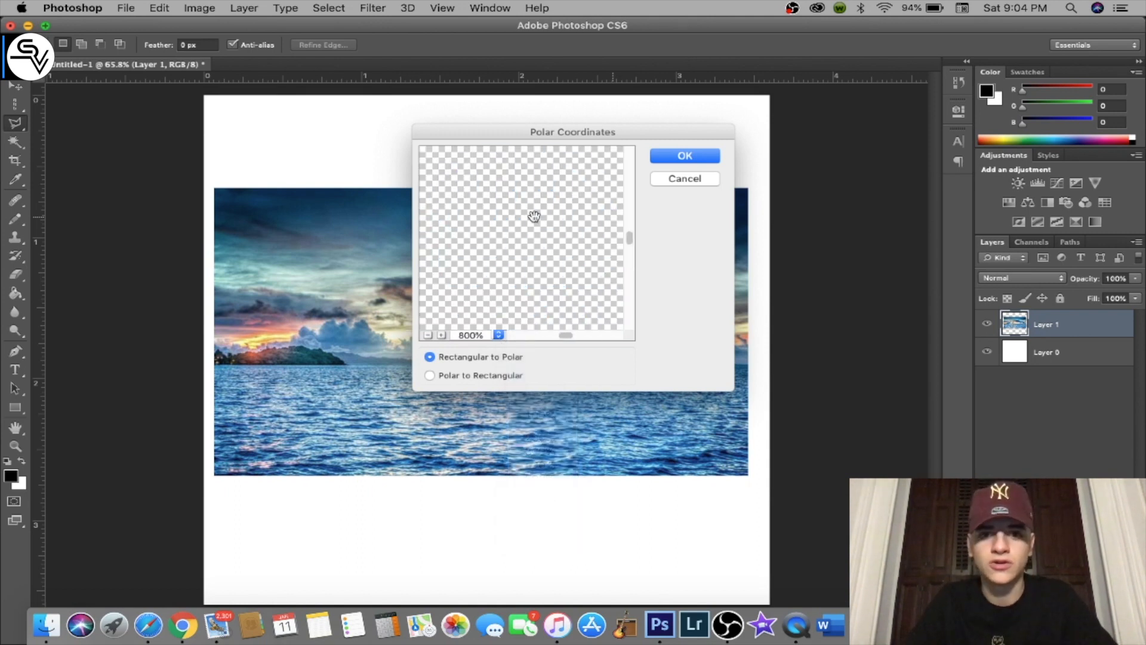
pyautogui.moveTo(630, 242)
pyautogui.mouseDown()
pyautogui.moveTo(631, 320)
pyautogui.moveTo(630, 227)
pyautogui.mouseUp()
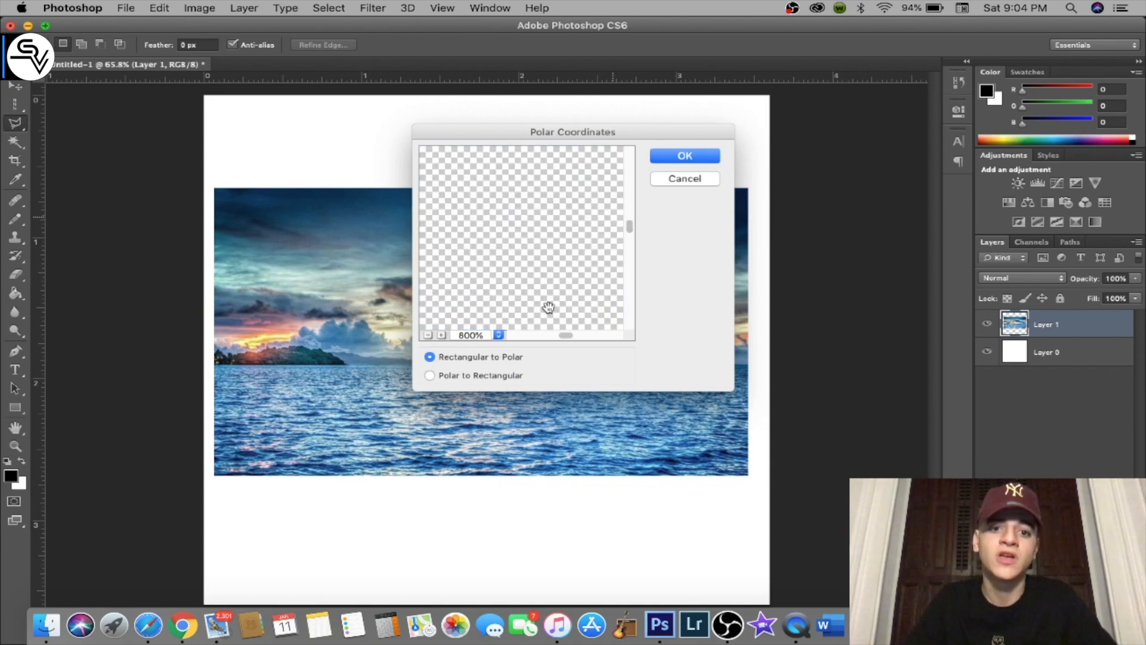
pyautogui.click(499, 336)
pyautogui.click(542, 379)
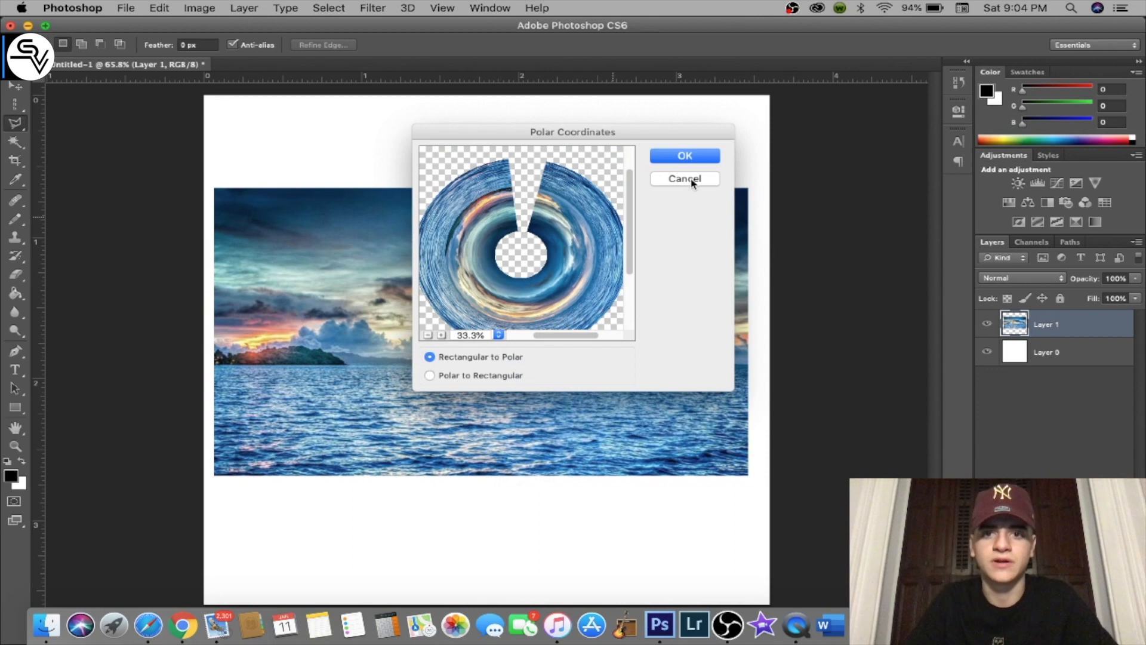
pyautogui.click(687, 156)
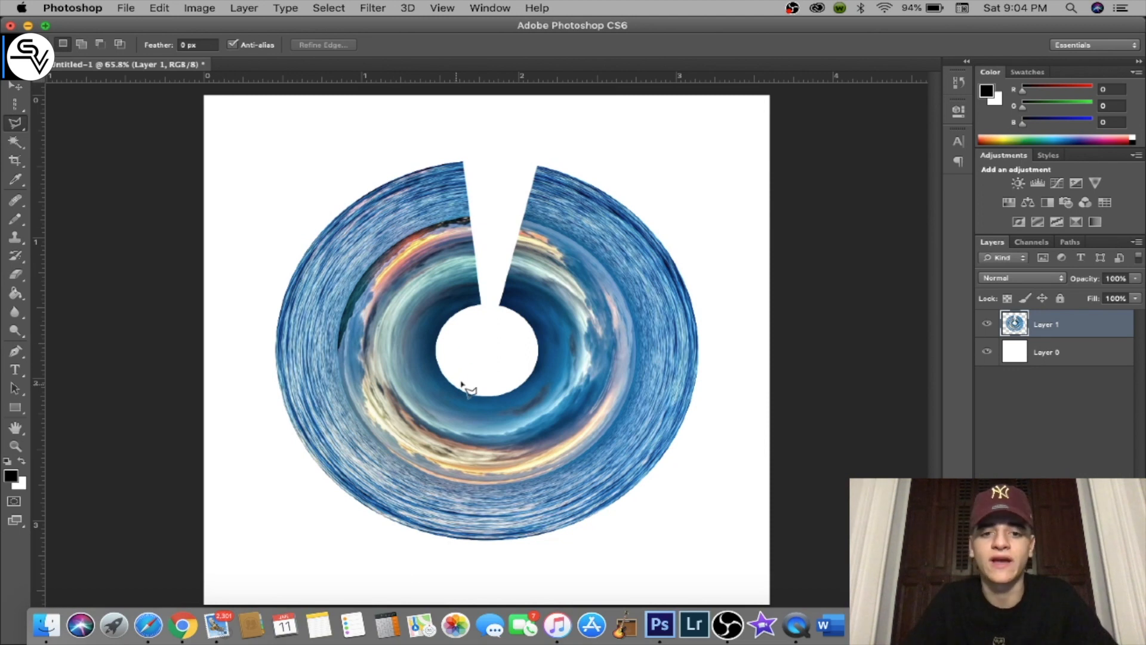
# Outline the left part of the seascape ring with the Polygonal Lasso, delete that part, and deselect
pyautogui.click(482, 365)
pyautogui.click(303, 509)
pyautogui.click(214, 222)
pyautogui.click(523, 109)
pyautogui.doubleClick(513, 192)
pyautogui.press('Delete')
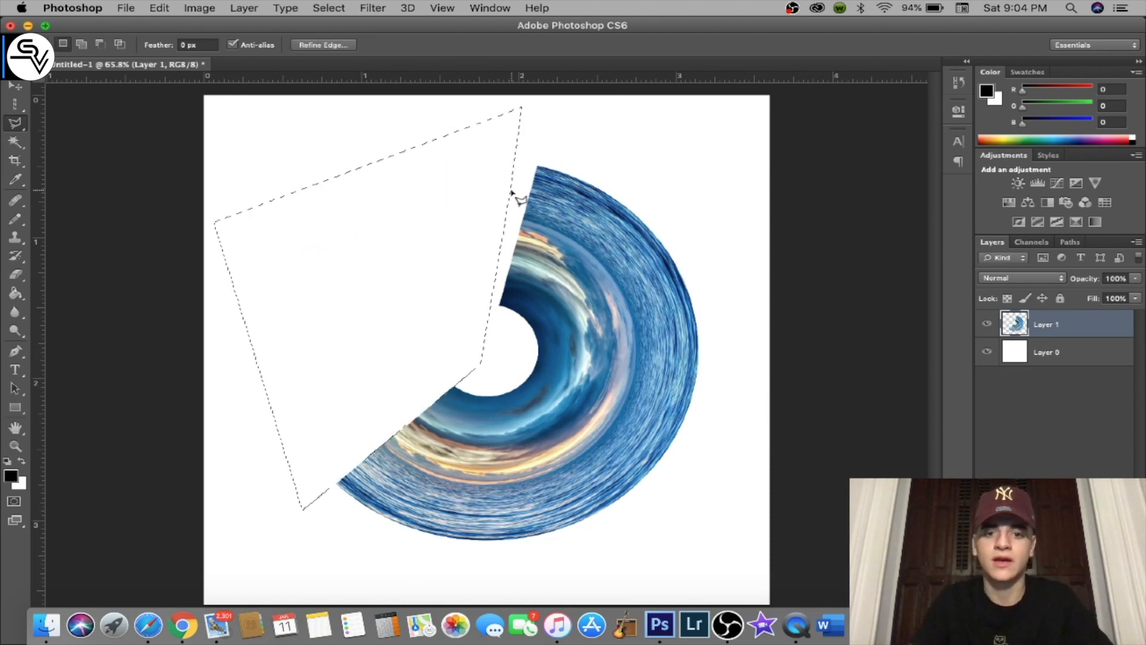
pyautogui.press('super+d')
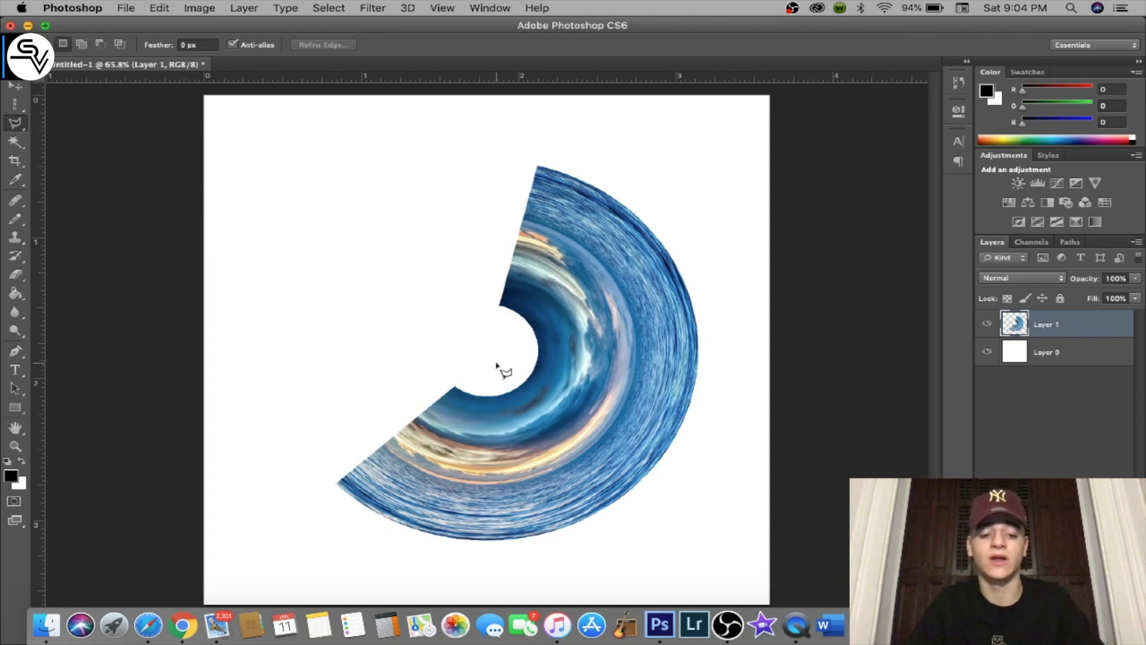
# Step back through the history to undo the ring deletion, the lasso selection and the Polar Coordinates filter
pyautogui.press('super+alt+z')
pyautogui.press('super+alt+z')
pyautogui.press('super+alt+z')
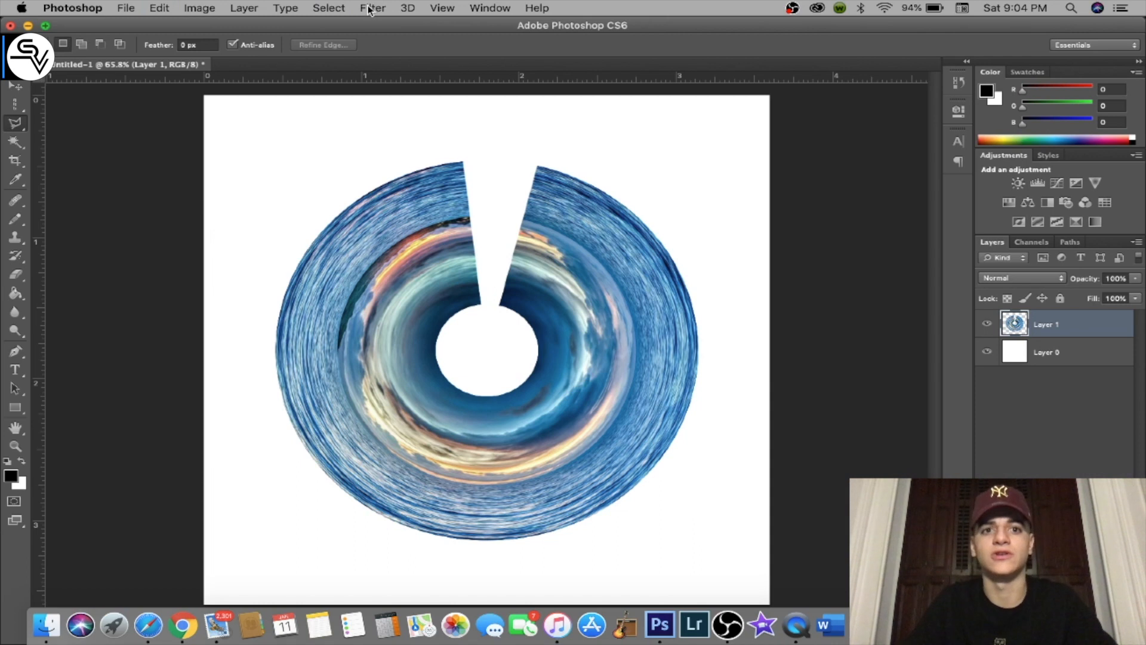
pyautogui.press('super+alt+z')
pyautogui.press('super+alt+z')
pyautogui.press('super+alt+z')
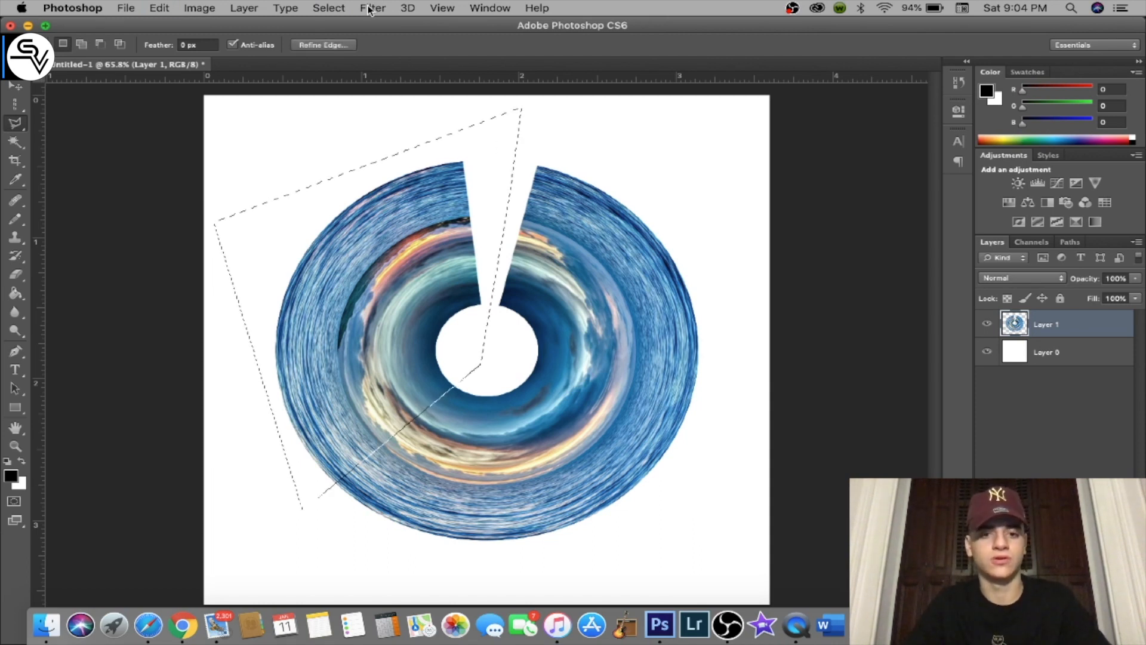
# Apply the Spherize filter to the seascape at 100% in Normal mode, and undo it
pyautogui.click(371, 9)
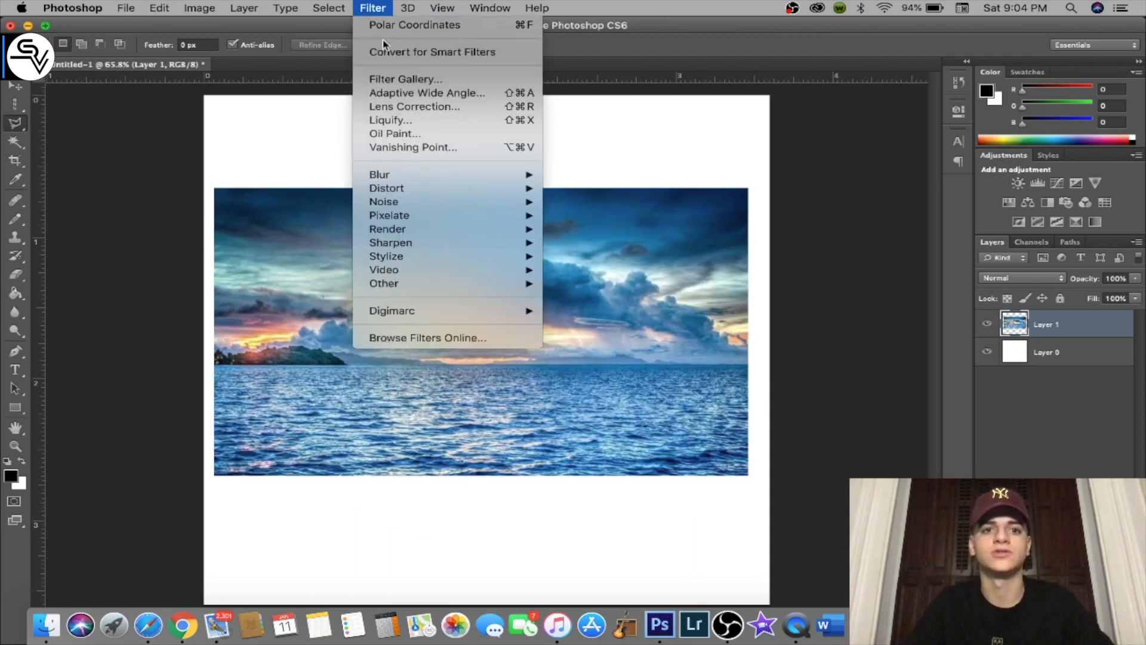
pyautogui.moveTo(442, 189)
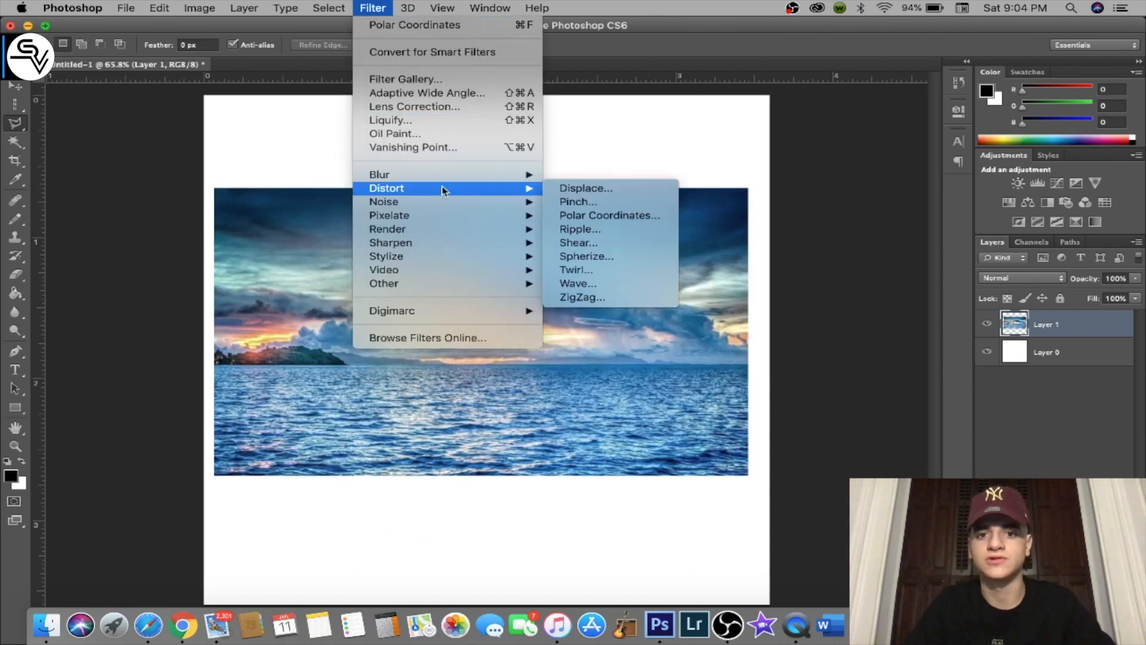
pyautogui.click(585, 256)
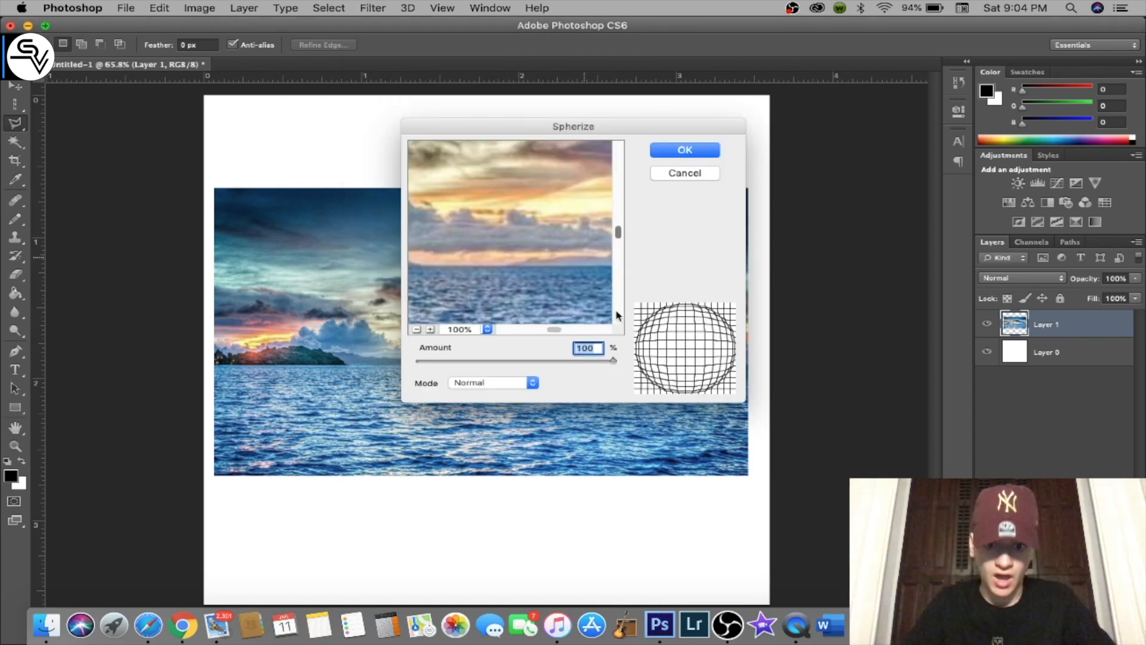
pyautogui.click(669, 156)
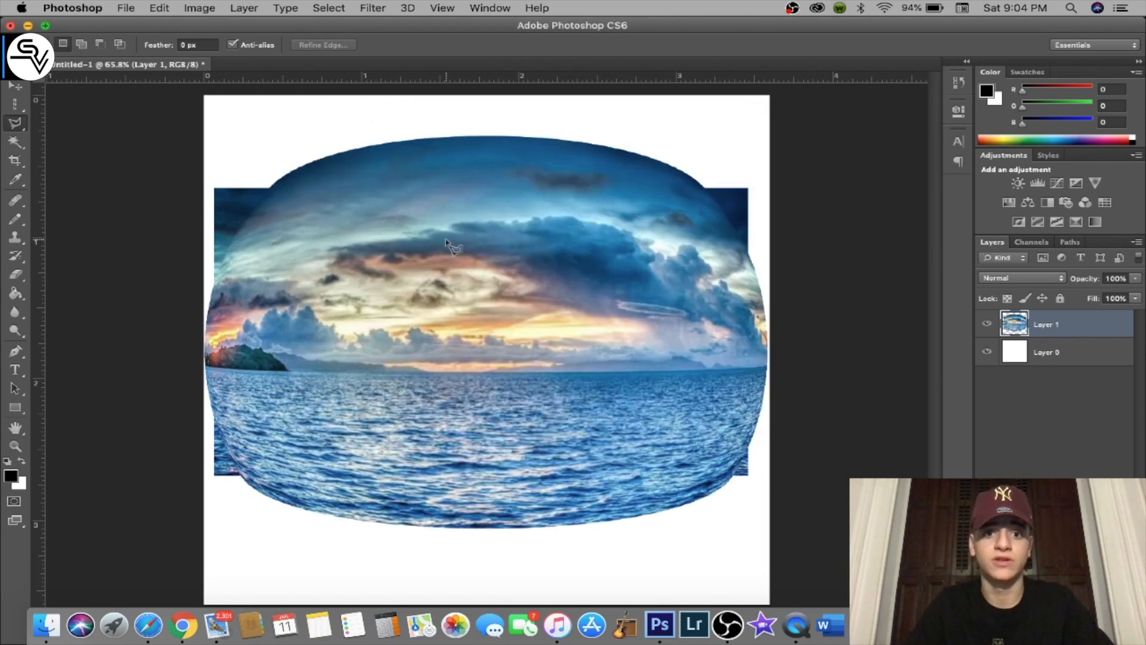
pyautogui.press('super+z')
# Preview the Spherize filter on the seascape at 50% in Normal mode, and cancel it without applying
pyautogui.click(372, 8)
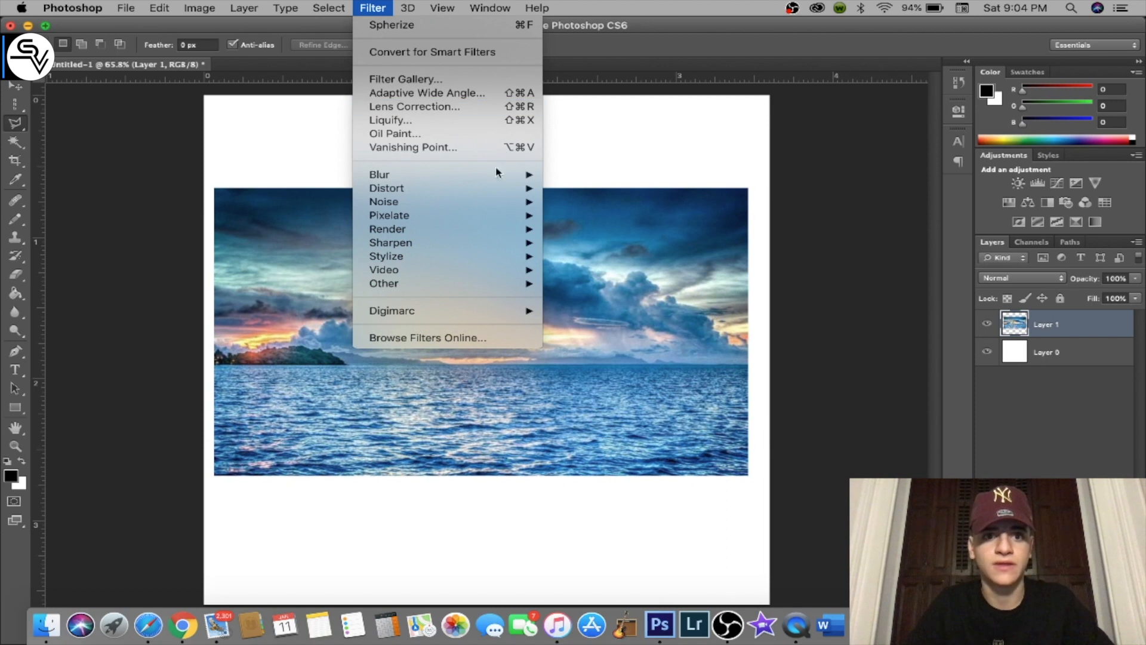
pyautogui.moveTo(492, 188)
pyautogui.click(599, 256)
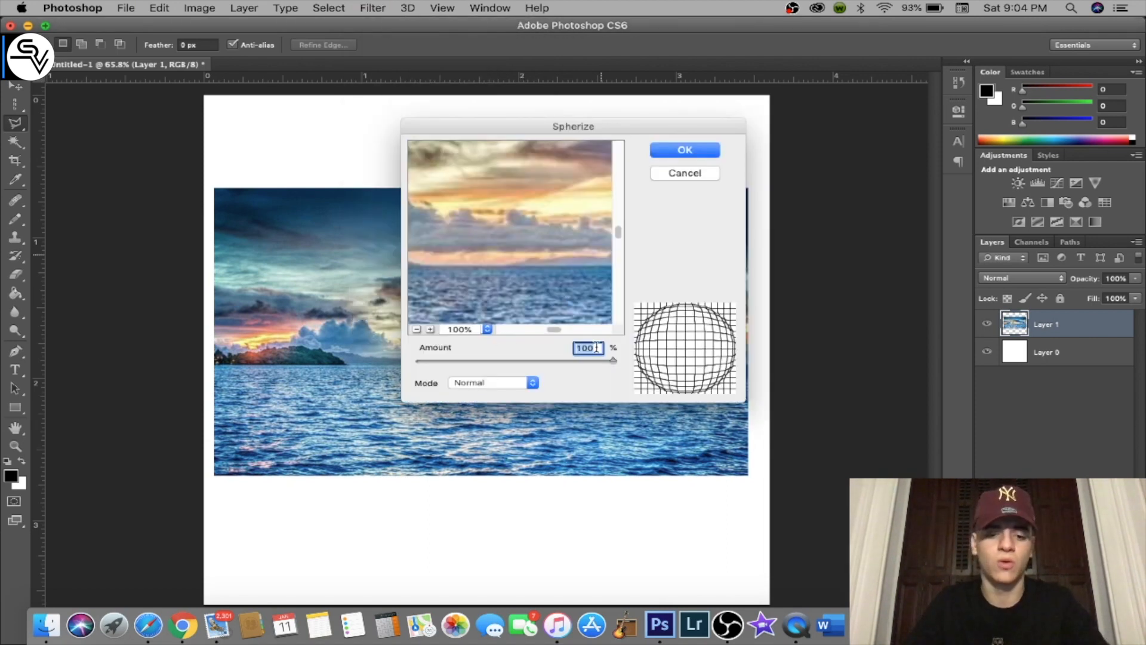
pyautogui.write('50')
pyautogui.click(528, 385)
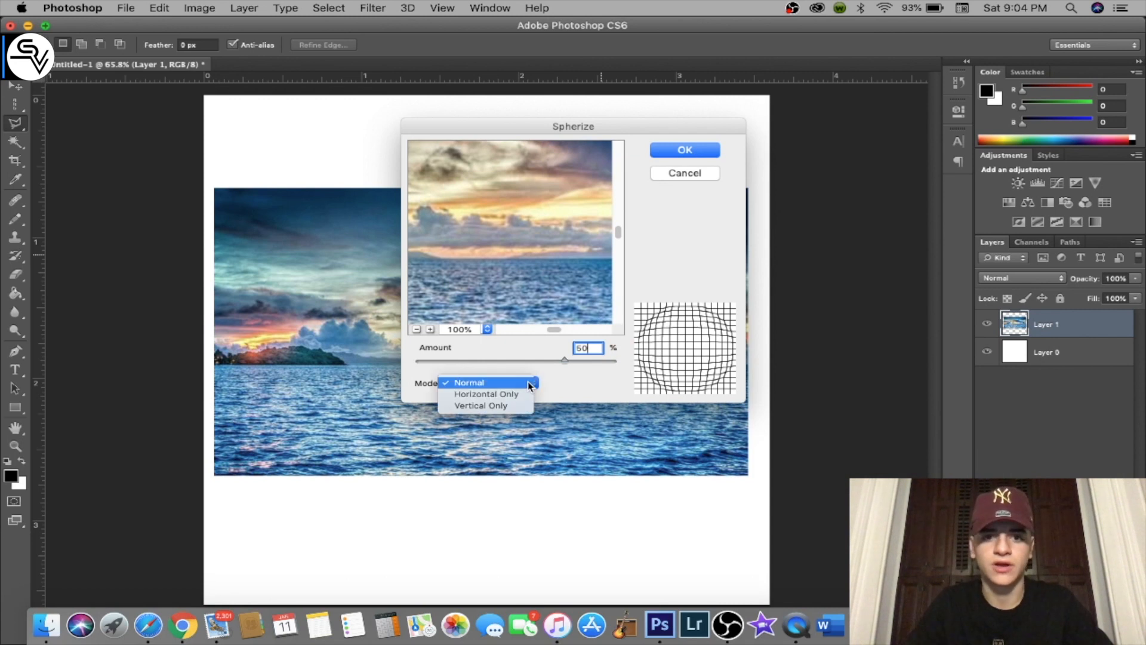
pyautogui.click(514, 378)
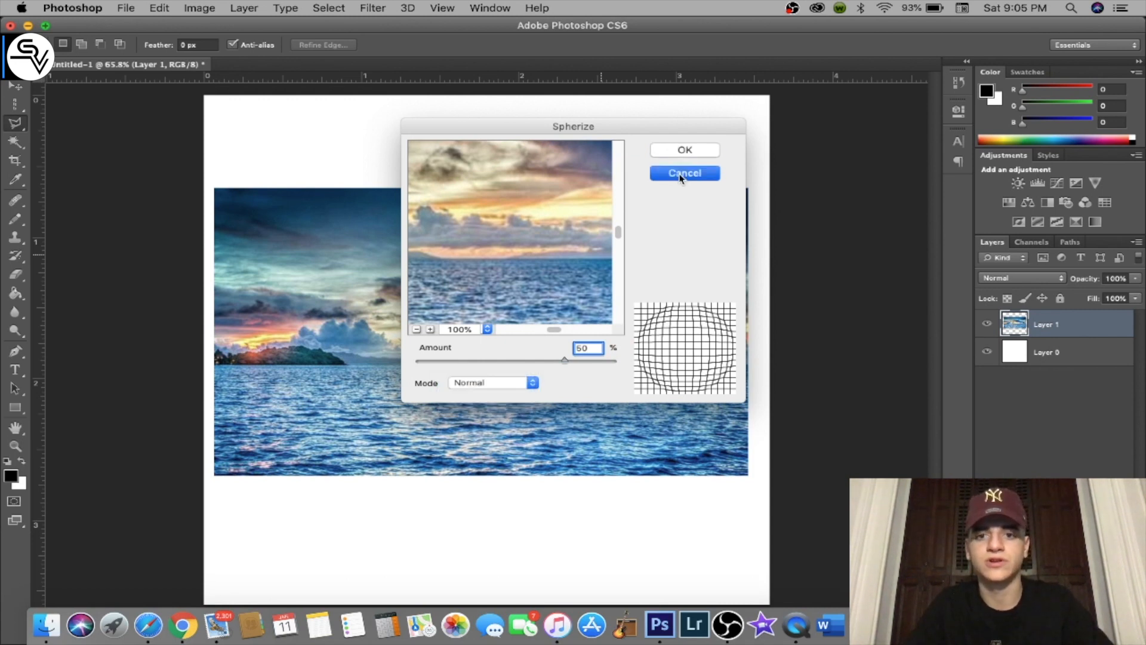
pyautogui.click(681, 174)
# Apply the Twirl distortion filter to the seascape in Layer 1
pyautogui.click(382, 9)
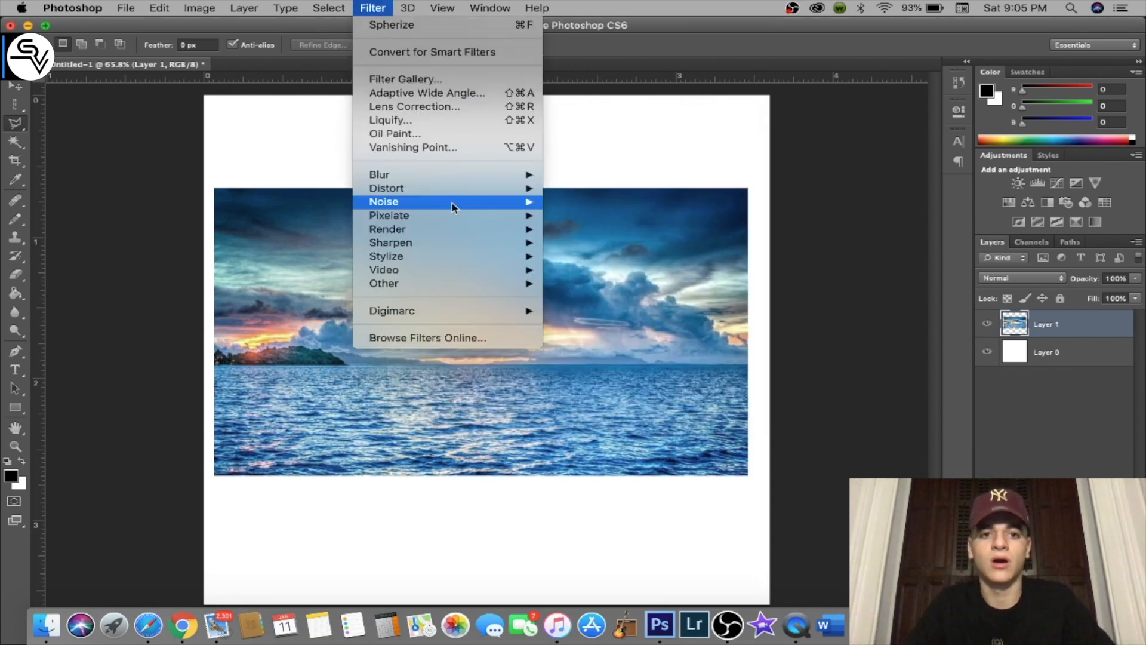
pyautogui.moveTo(480, 193)
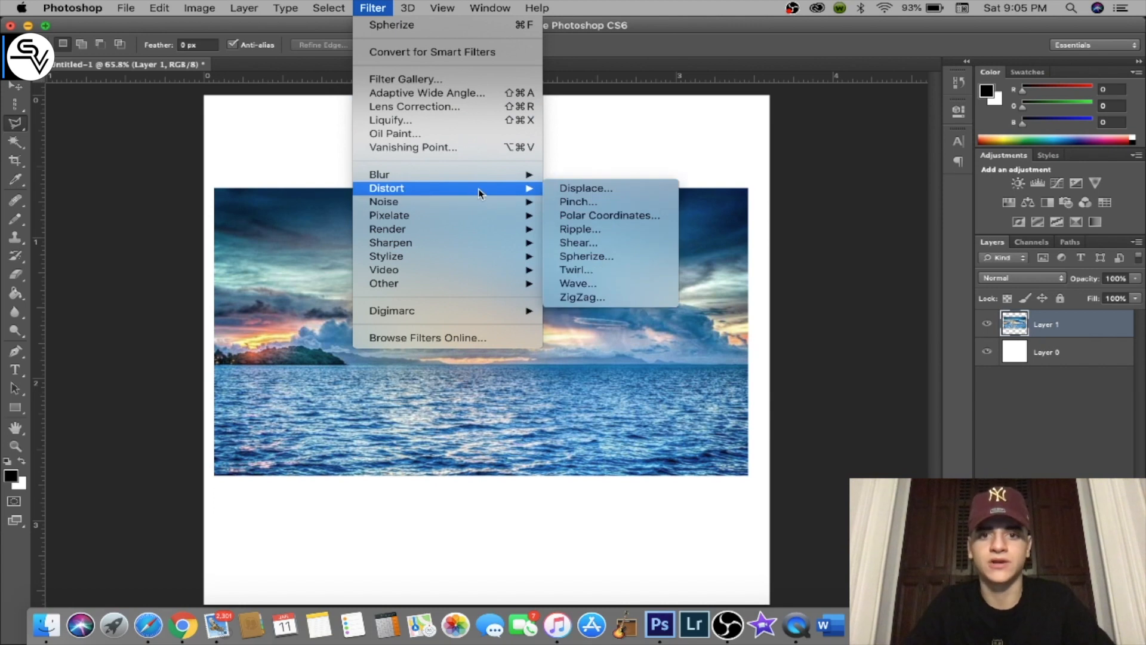
pyautogui.click(600, 271)
pyautogui.click(661, 162)
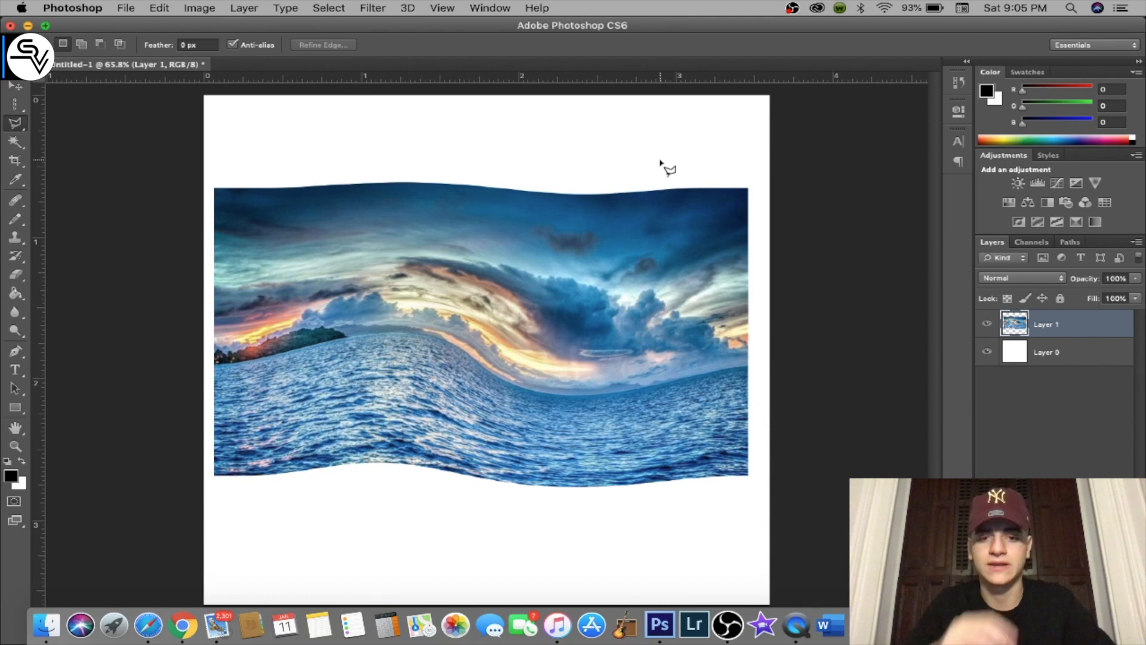
# Shift the twirled seascape slightly downward to about X 531.5, Y 528.5 px with Free Transform, and look over the transform modes
pyautogui.press('super+t')
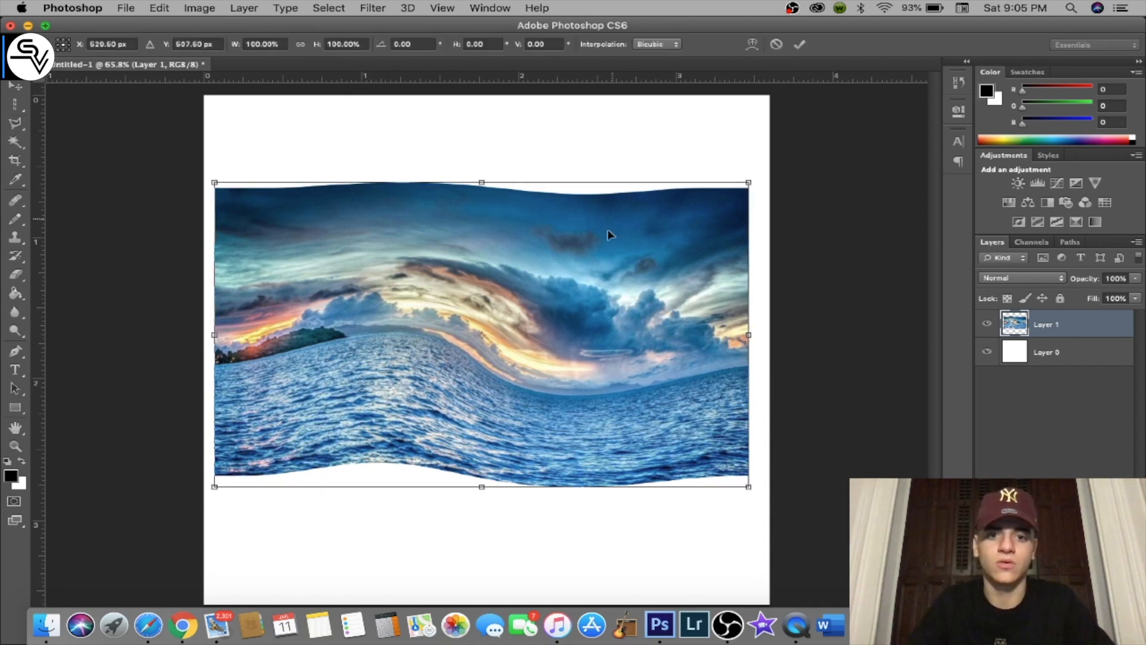
pyautogui.press('Return')
pyautogui.press('l')
pyautogui.press('super+t')
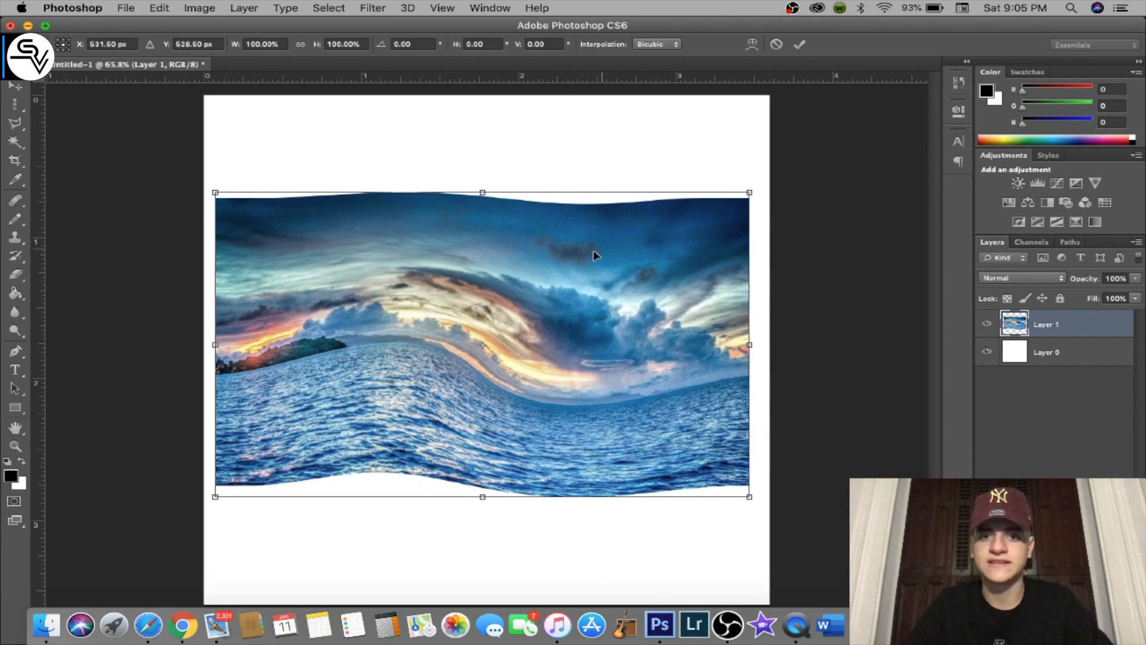
pyautogui.rightClick(538, 277)
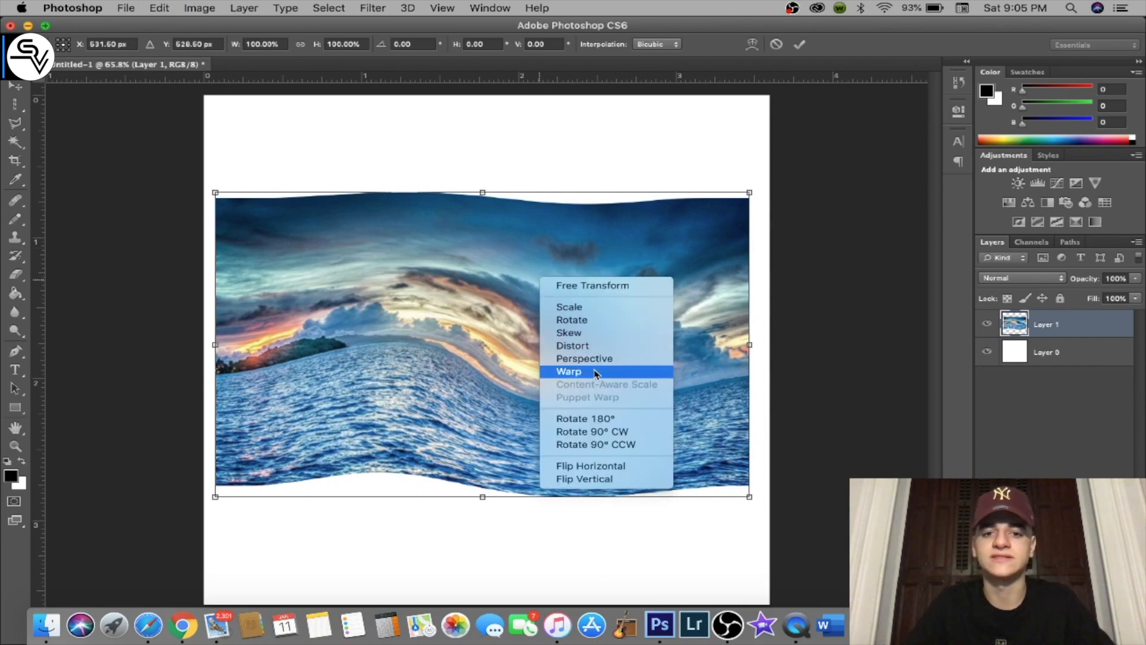
pyautogui.click(627, 220)
pyautogui.press('Return')
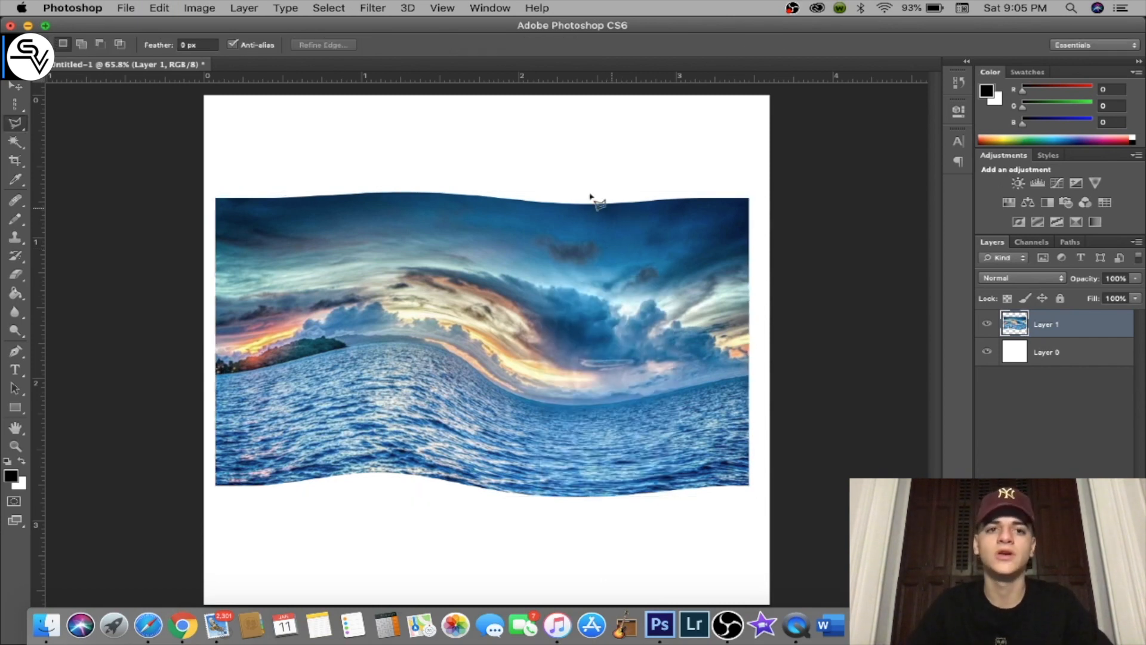
# Undo the downward move of the seascape and the Twirl filter
pyautogui.press('super+z')
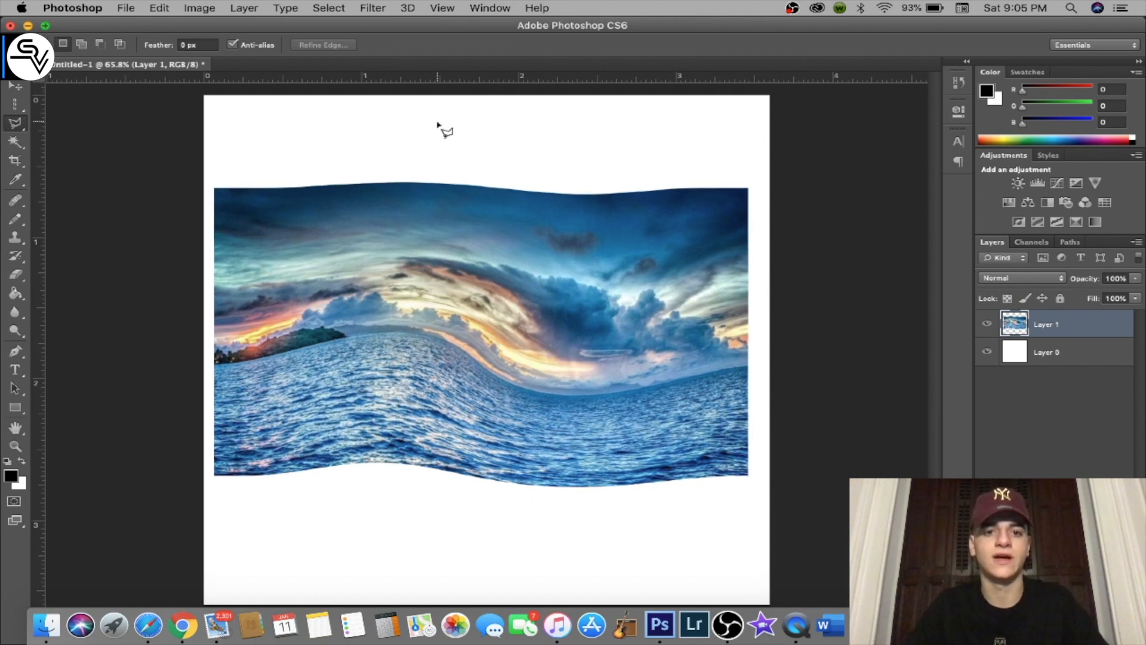
pyautogui.press('super+alt+z')
pyautogui.click(383, 13)
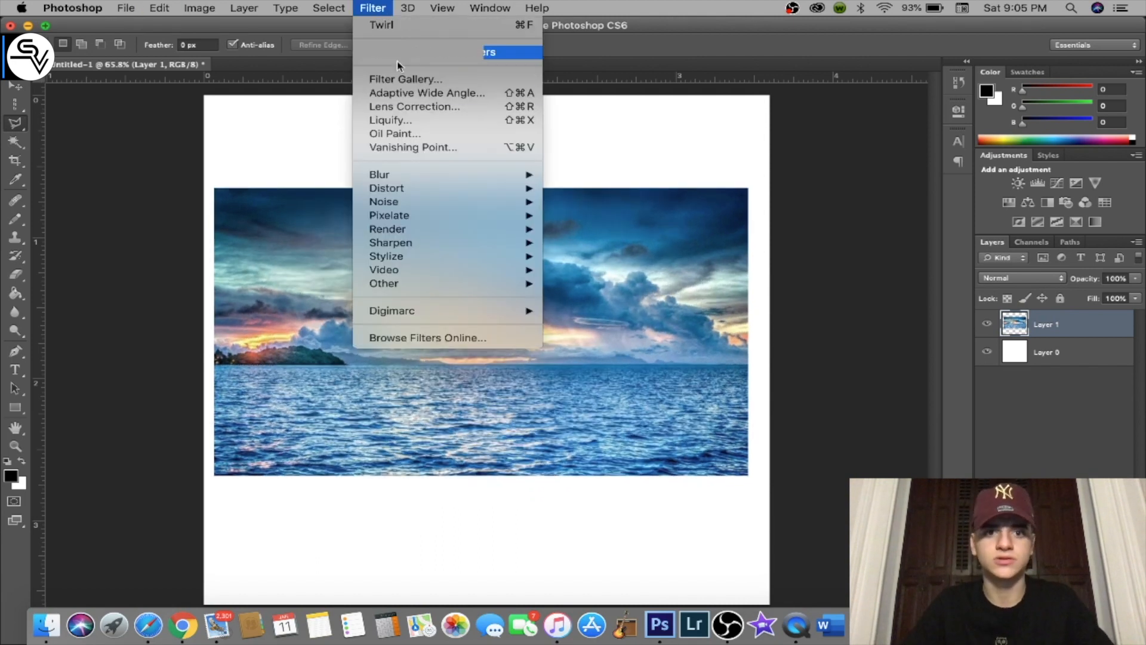
pyautogui.moveTo(440, 188)
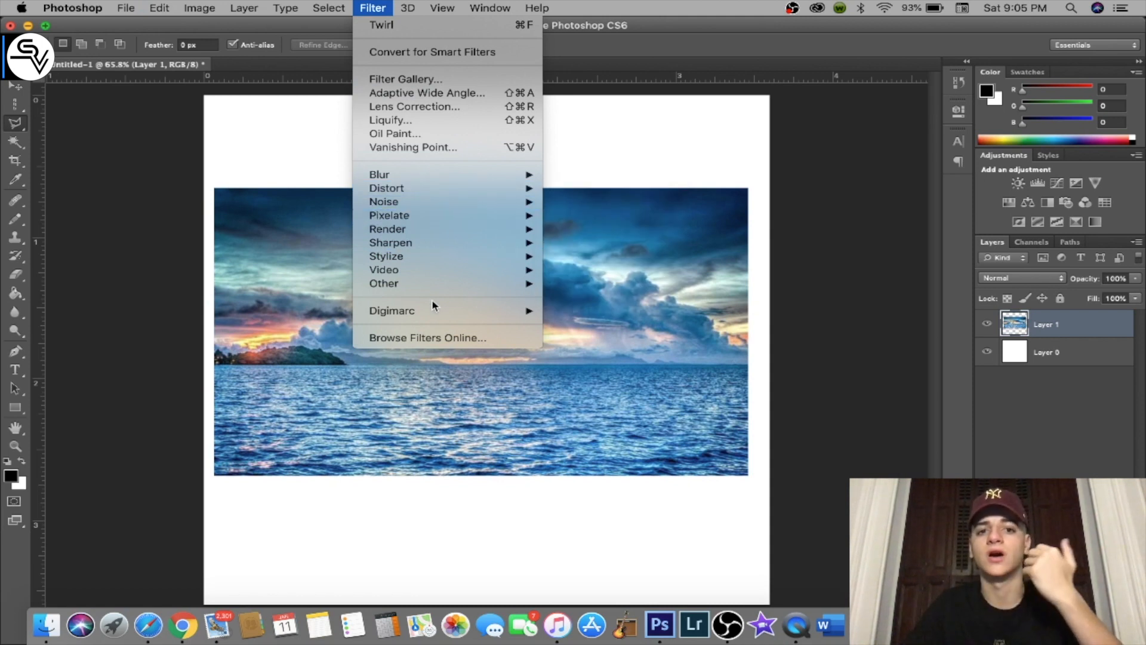
pyautogui.moveTo(412, 176)
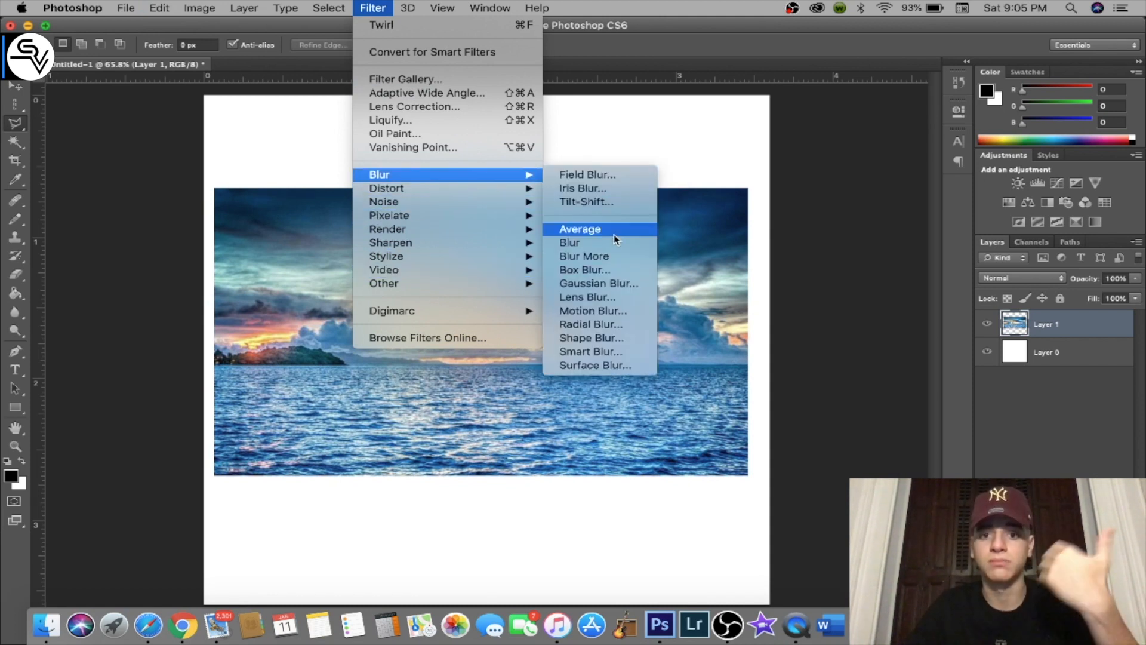
pyautogui.click(610, 258)
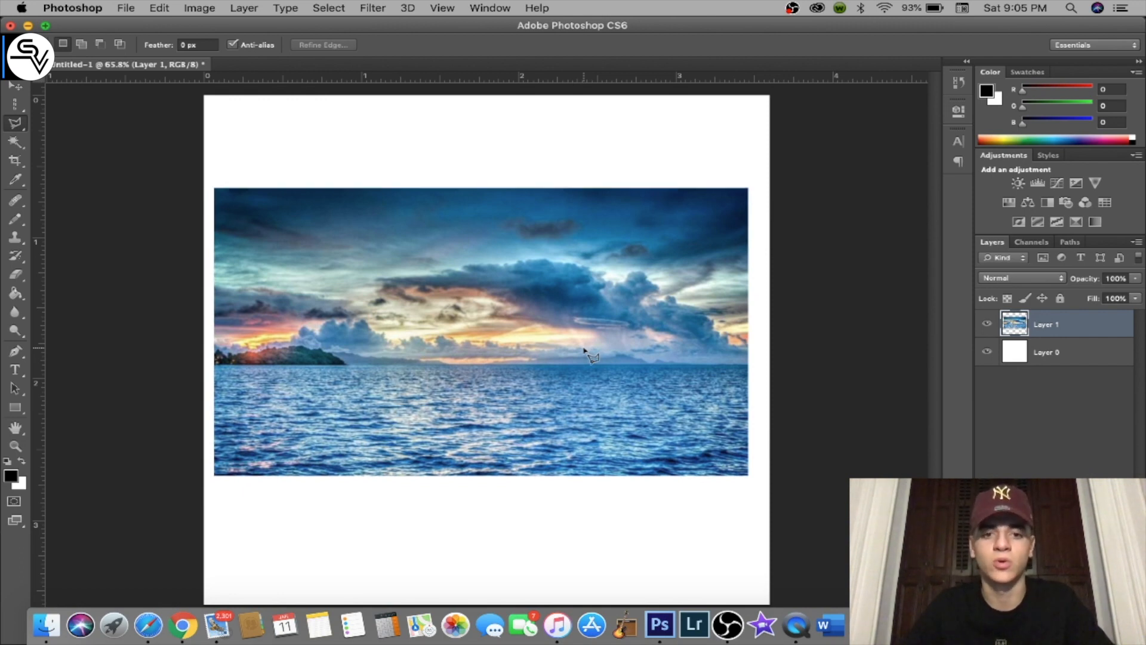
# Apply the Difference Clouds render filter to the seascape in Layer 1
pyautogui.click(370, 6)
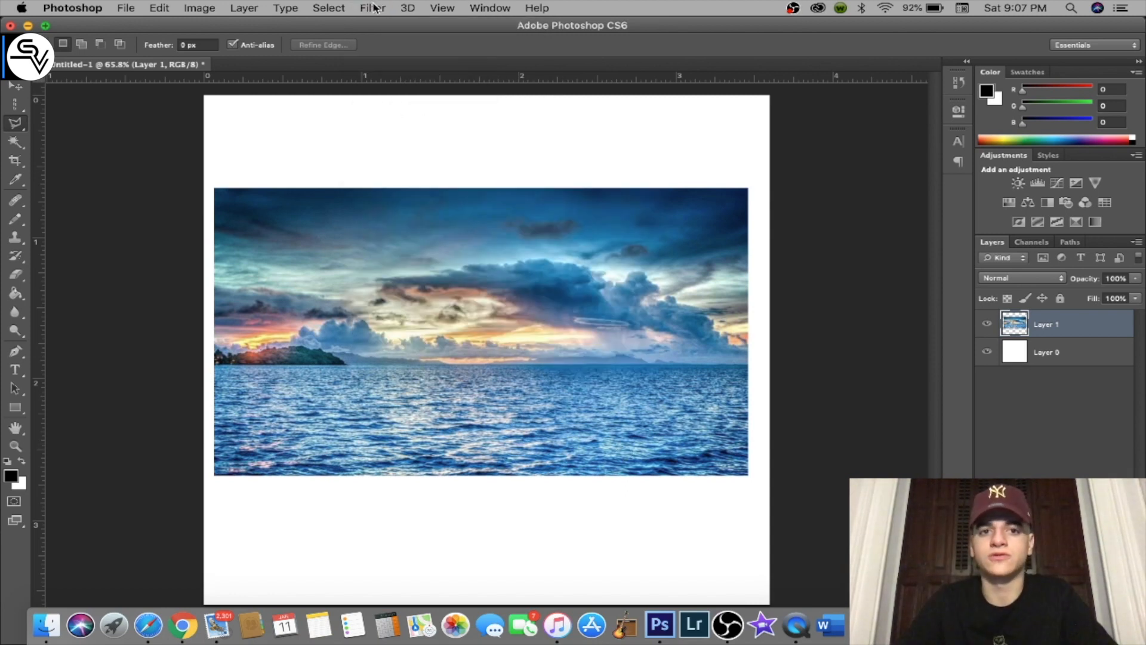
pyautogui.click(372, 7)
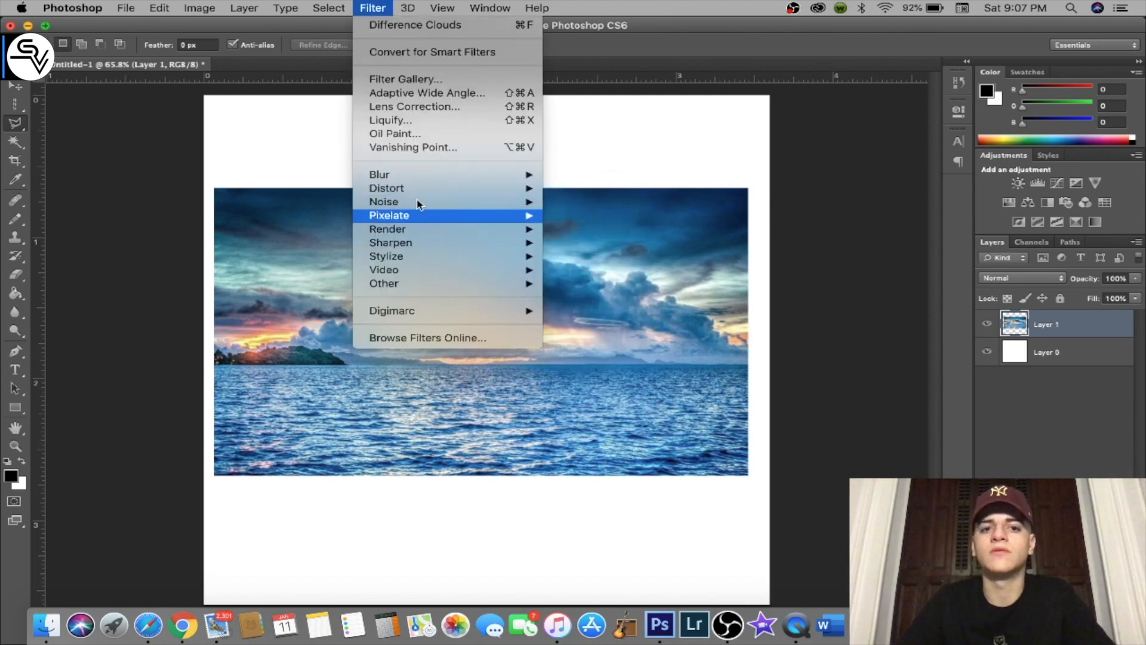
pyautogui.moveTo(415, 258)
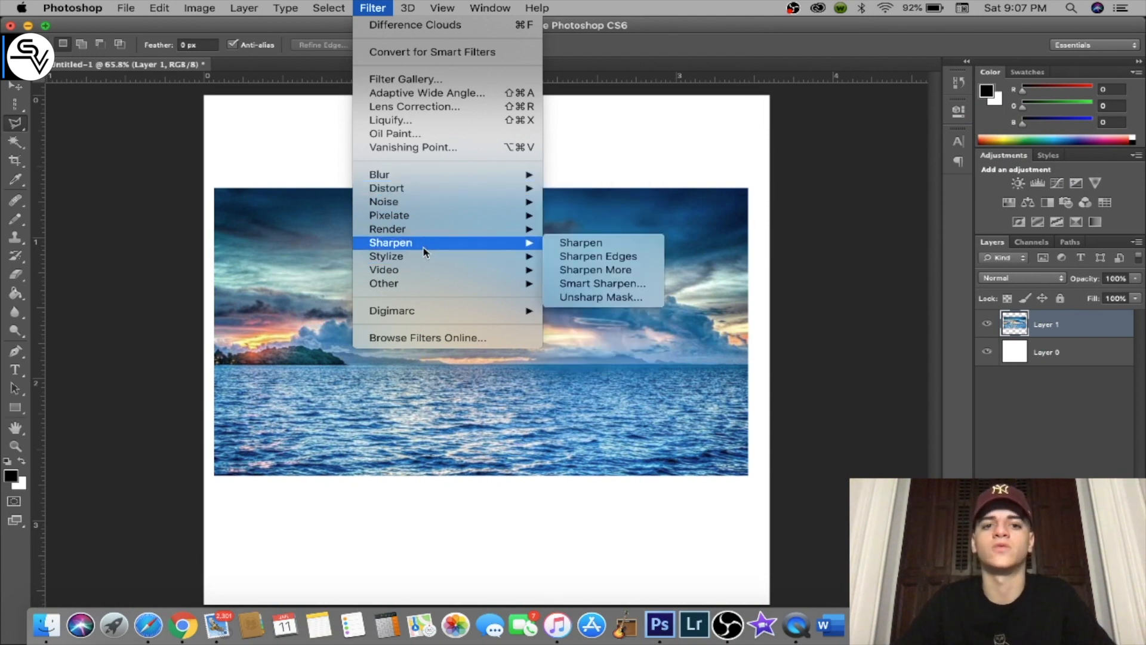
pyautogui.moveTo(418, 232)
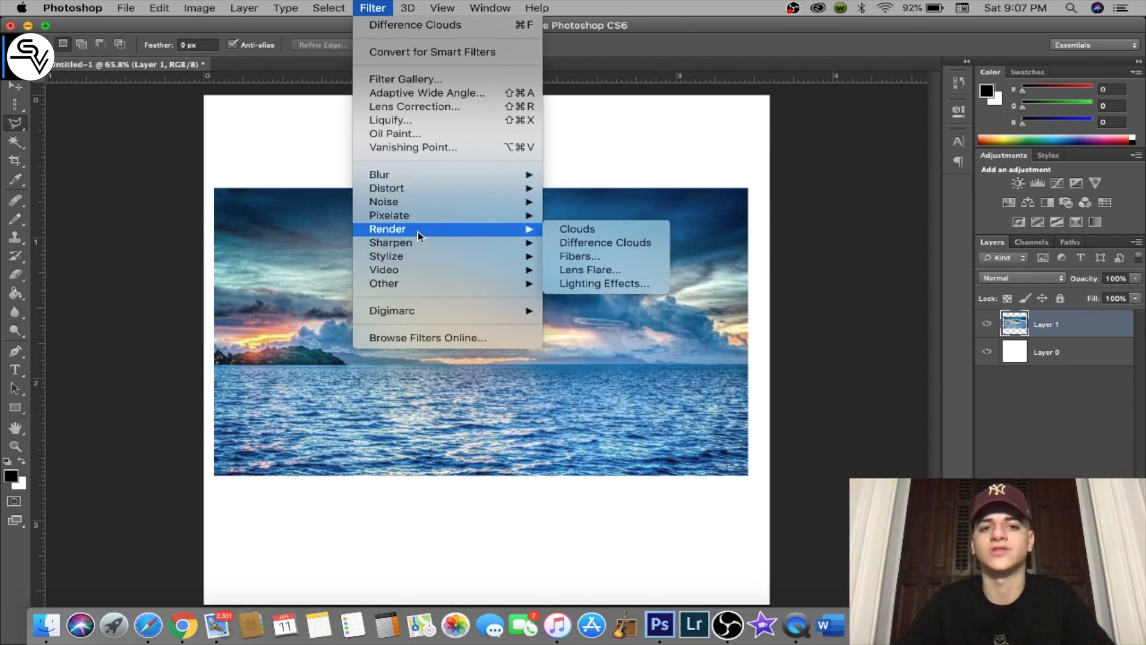
pyautogui.click(584, 244)
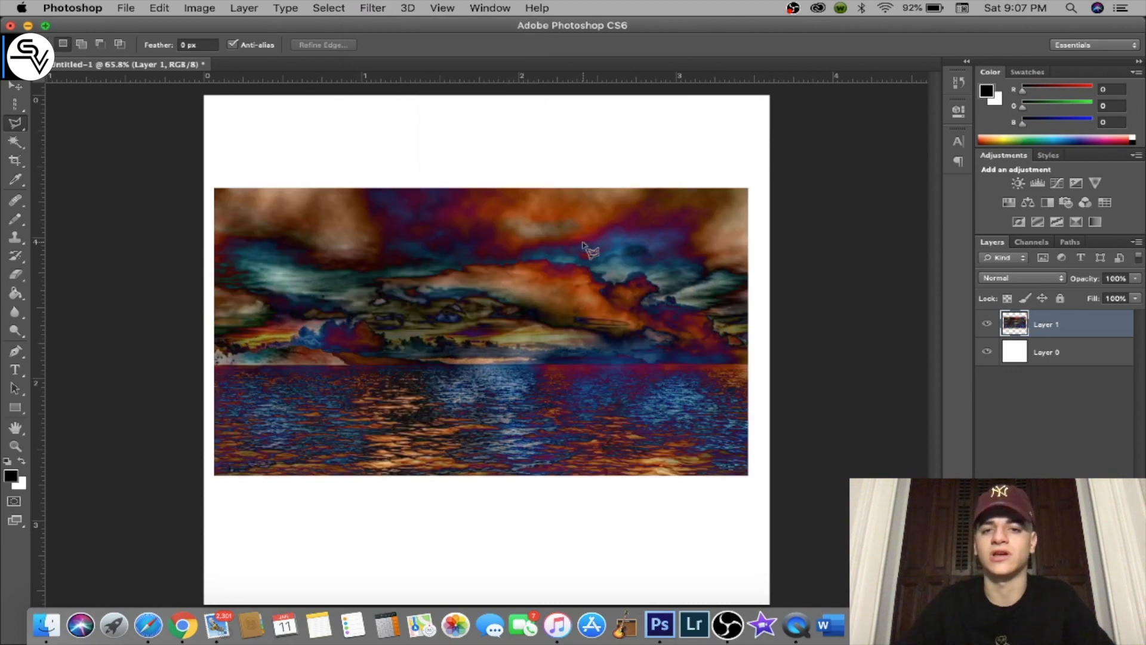
# Enlarge the filtered seascape to cover the whole canvas with Free Transform, and undo both the enlargement and the Difference Clouds filter
pyautogui.press('super+t')
pyautogui.moveTo(578, 334); pyautogui.dragTo(521, 467)
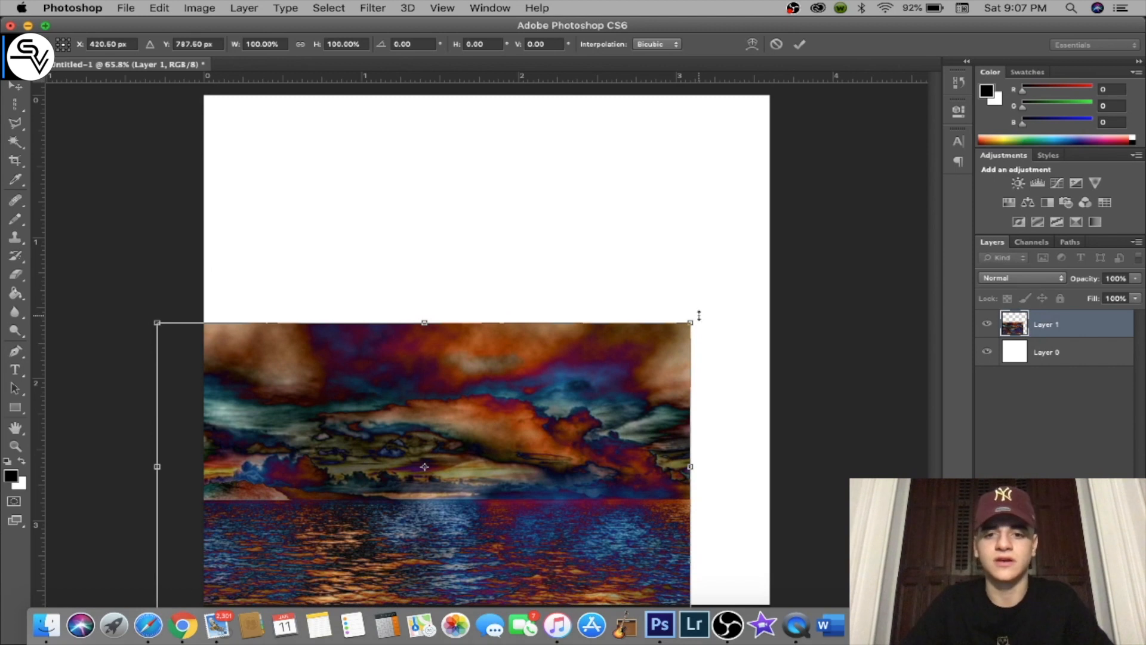
pyautogui.moveTo(699, 316); pyautogui.dragTo(1100, 5)
pyautogui.press('Return')
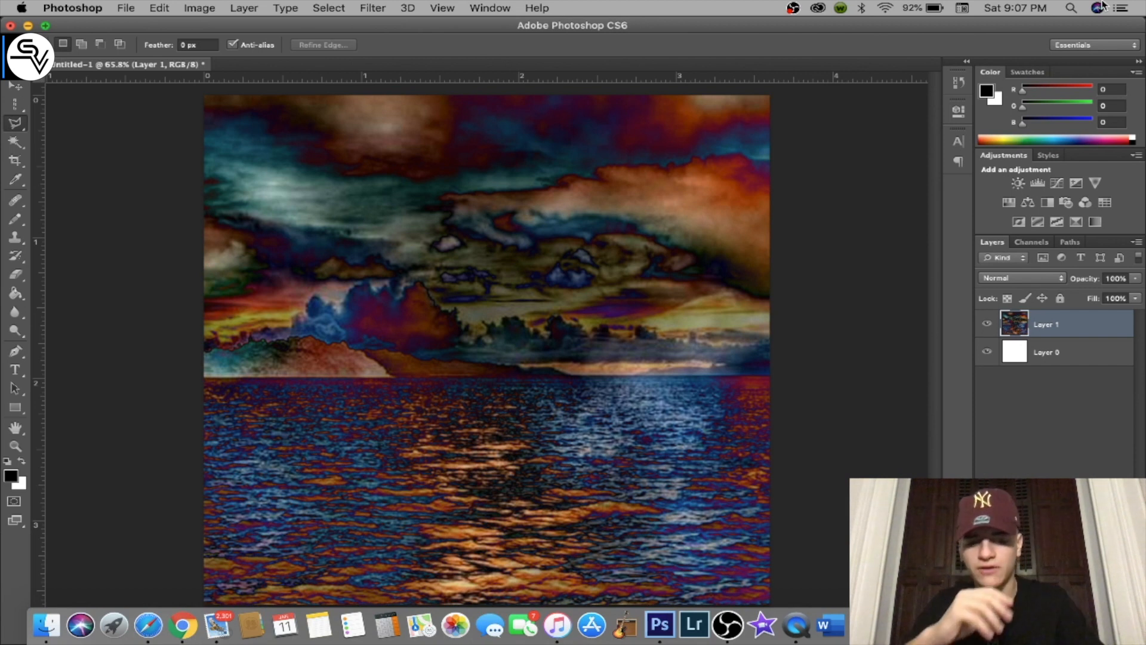
pyautogui.press('super+alt+z')
pyautogui.press('super+alt+z')
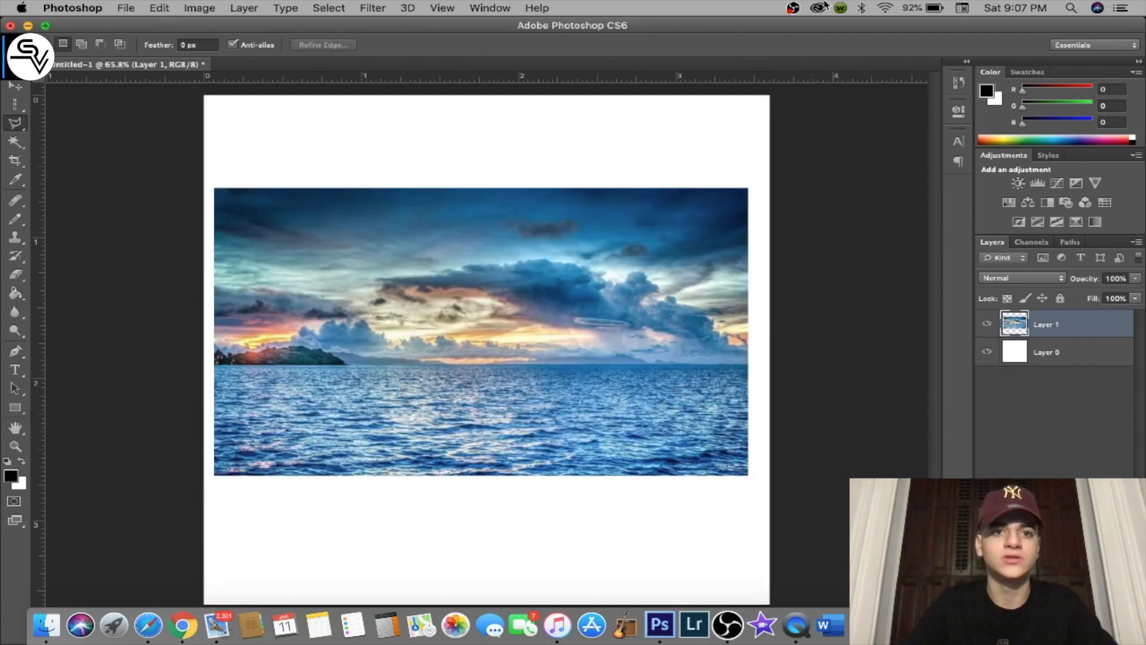
# Try the Fragment pixelate filter on the seascape, and undo it
pyautogui.click(372, 8)
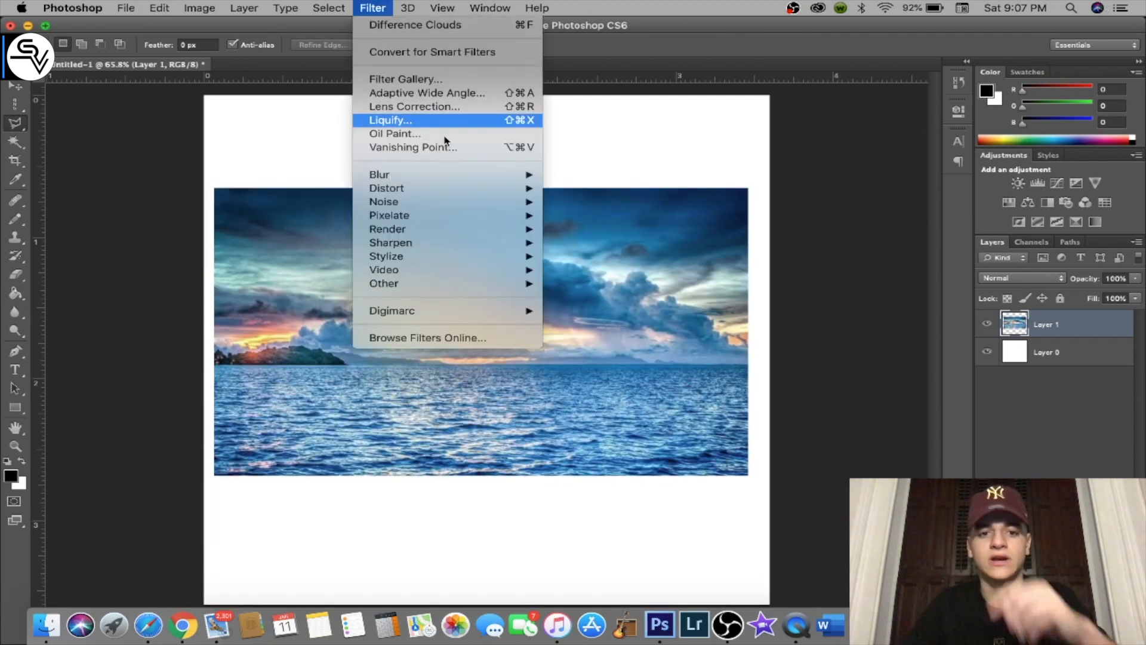
pyautogui.moveTo(459, 262)
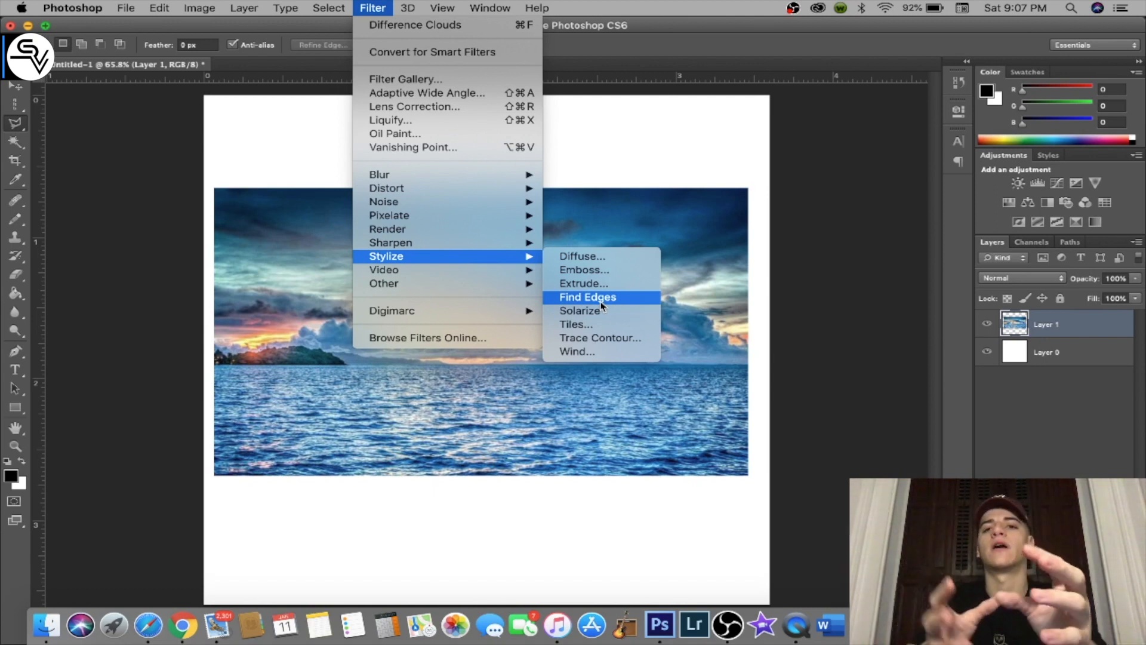
pyautogui.moveTo(506, 244)
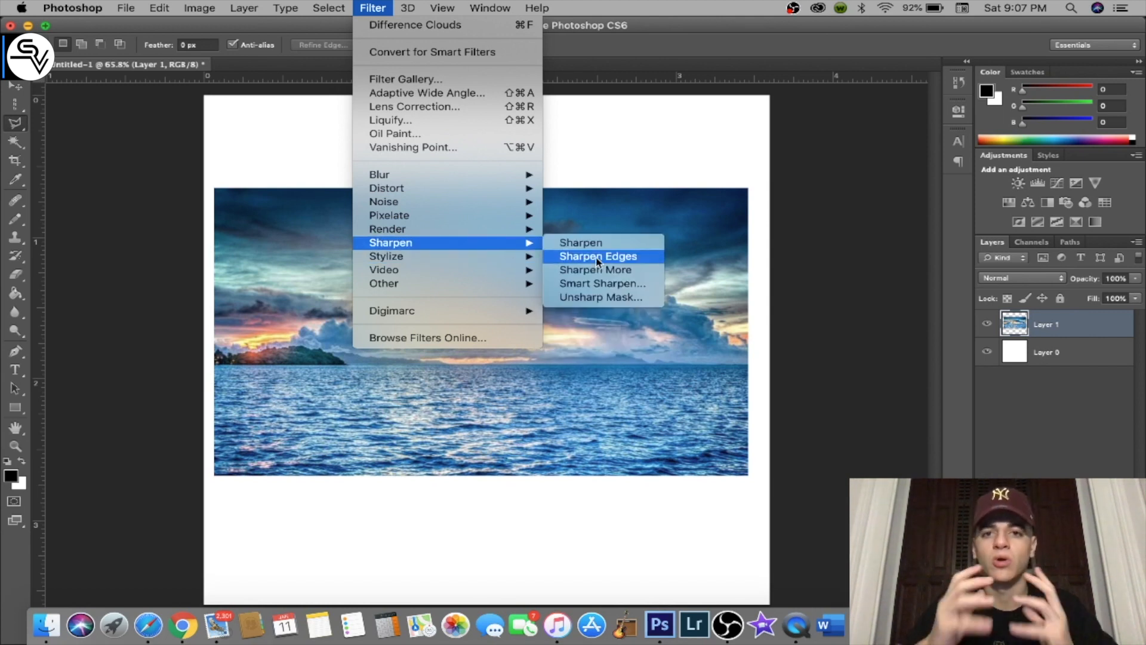
pyautogui.moveTo(490, 218)
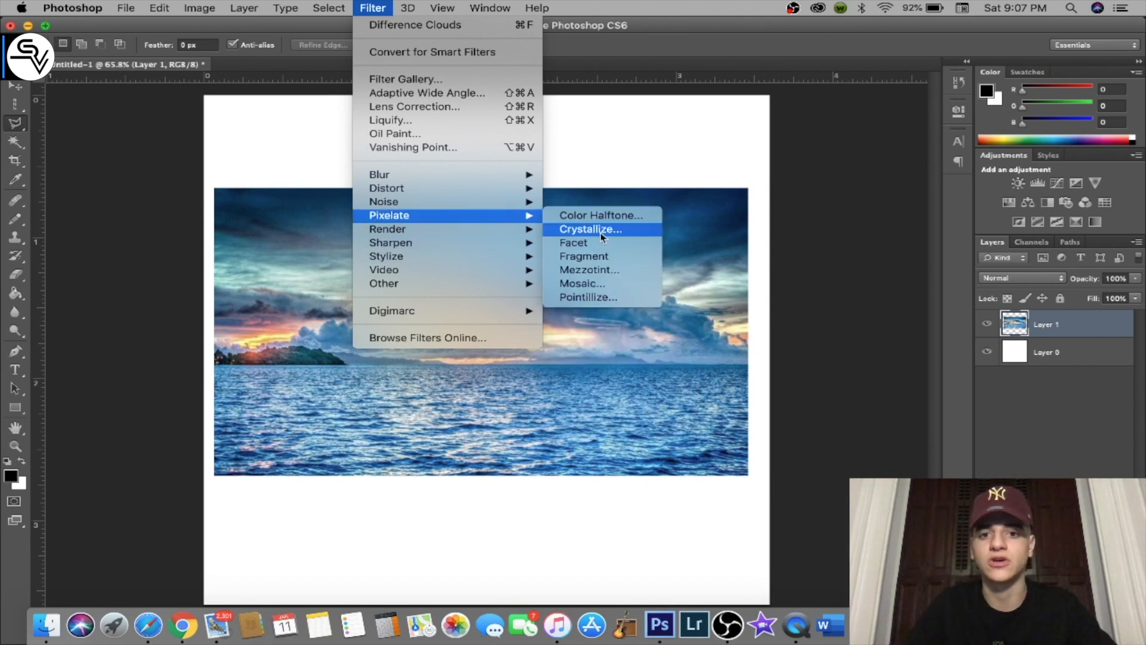
pyautogui.click(598, 257)
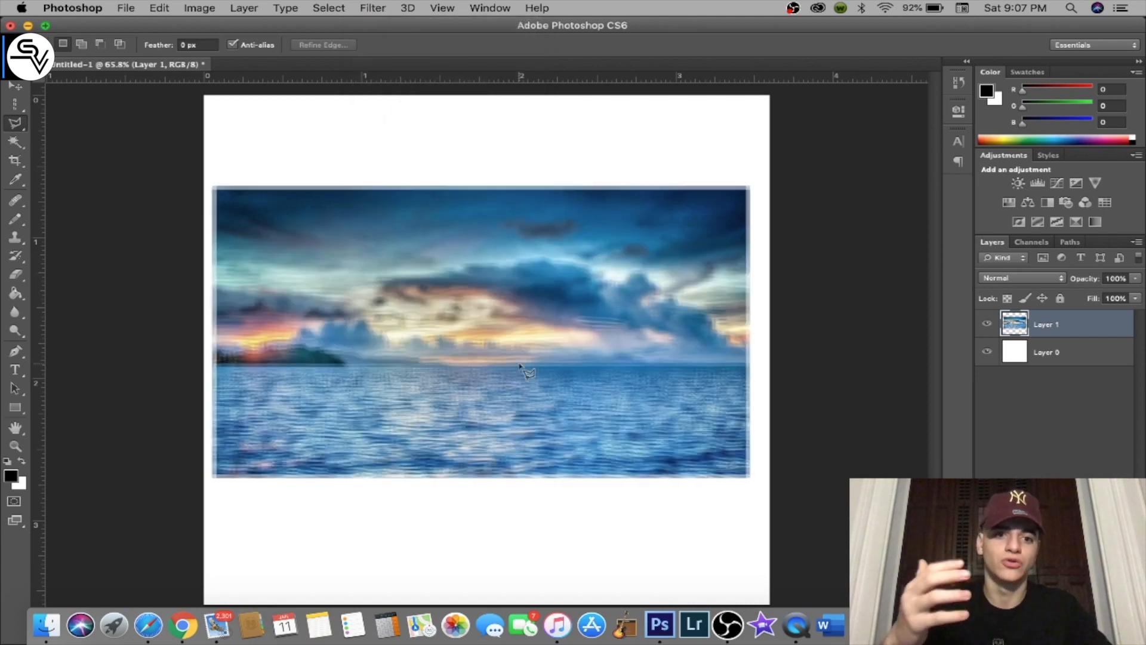
pyautogui.press('super+z')
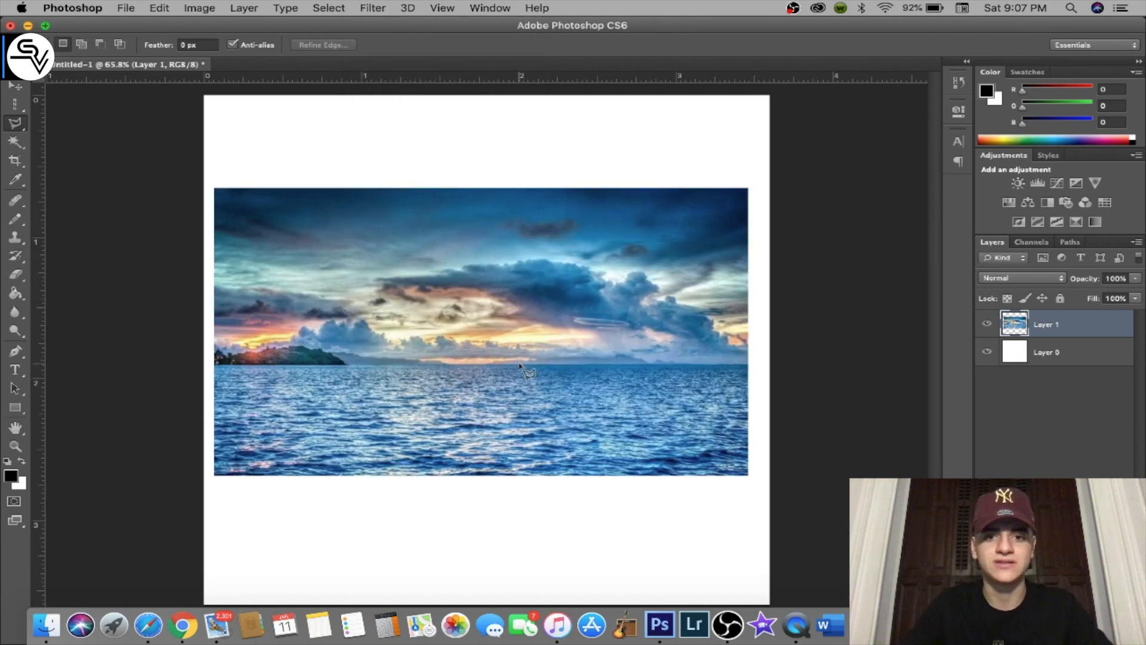
# Try the Crystallize pixelate filter on the seascape, and undo it
pyautogui.click(379, 11)
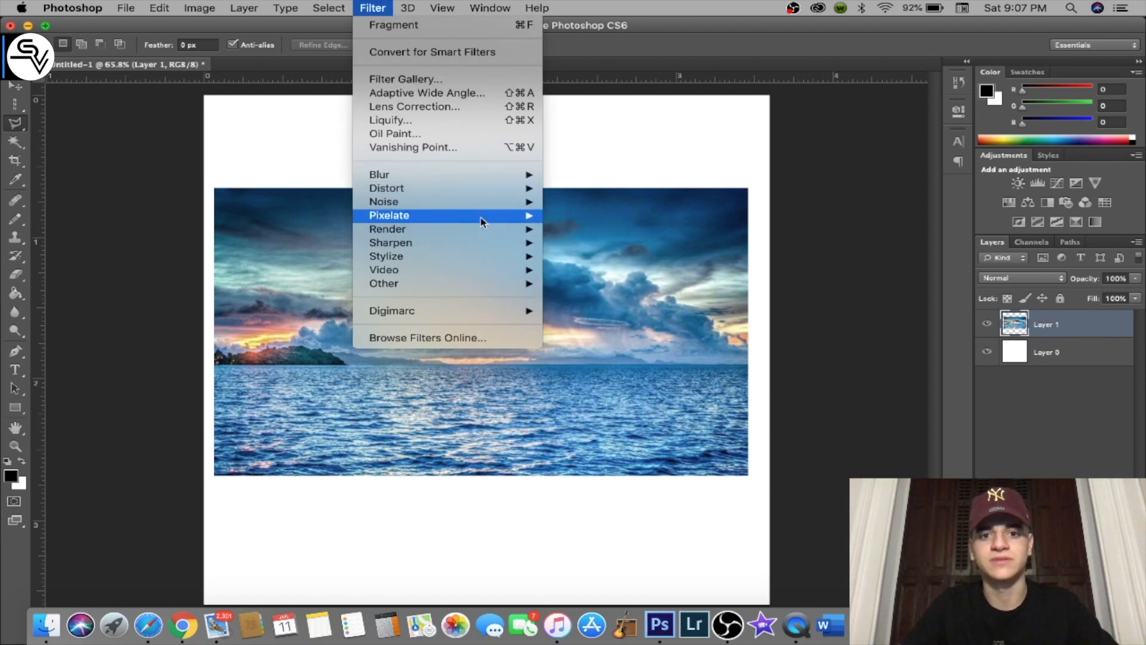
pyautogui.moveTo(483, 223)
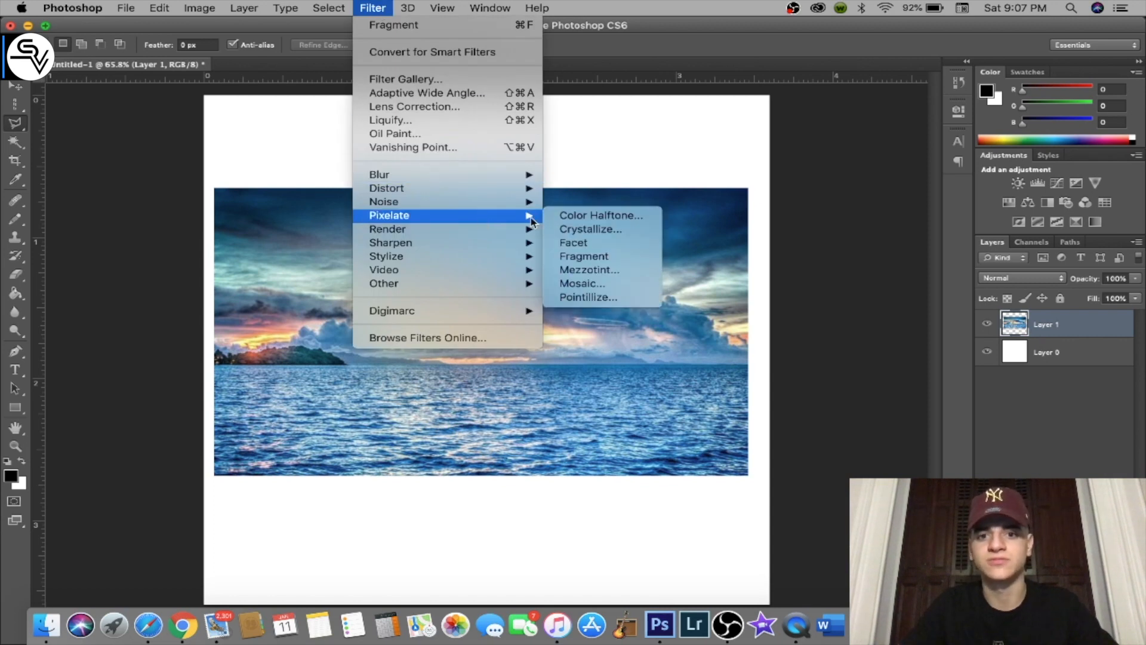
pyautogui.click(609, 231)
pyautogui.click(682, 160)
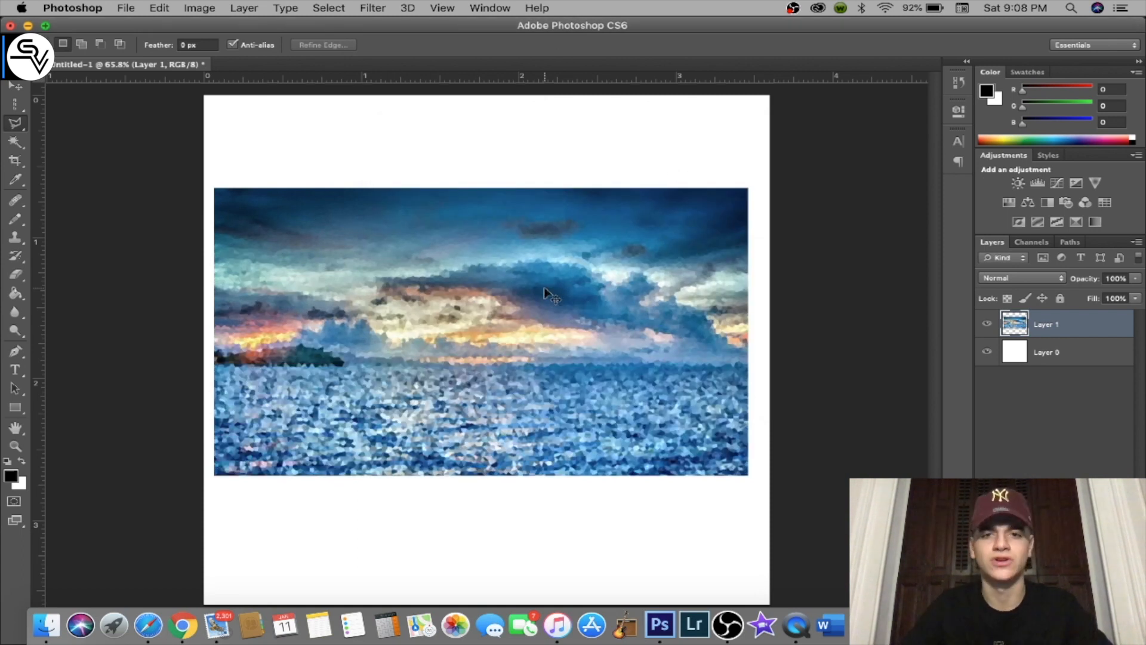
pyautogui.press('super+z')
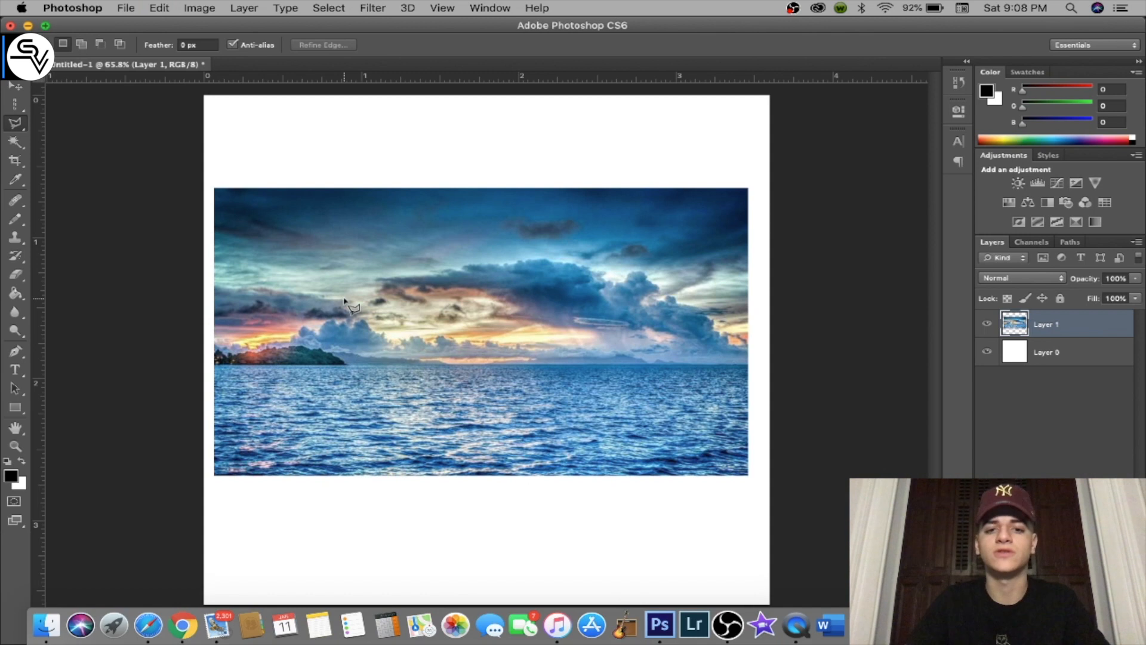
# Rotate the seascape slightly counterclockwise with the Rotate transform, apply it, and undo the rotation
pyautogui.press('super+t')
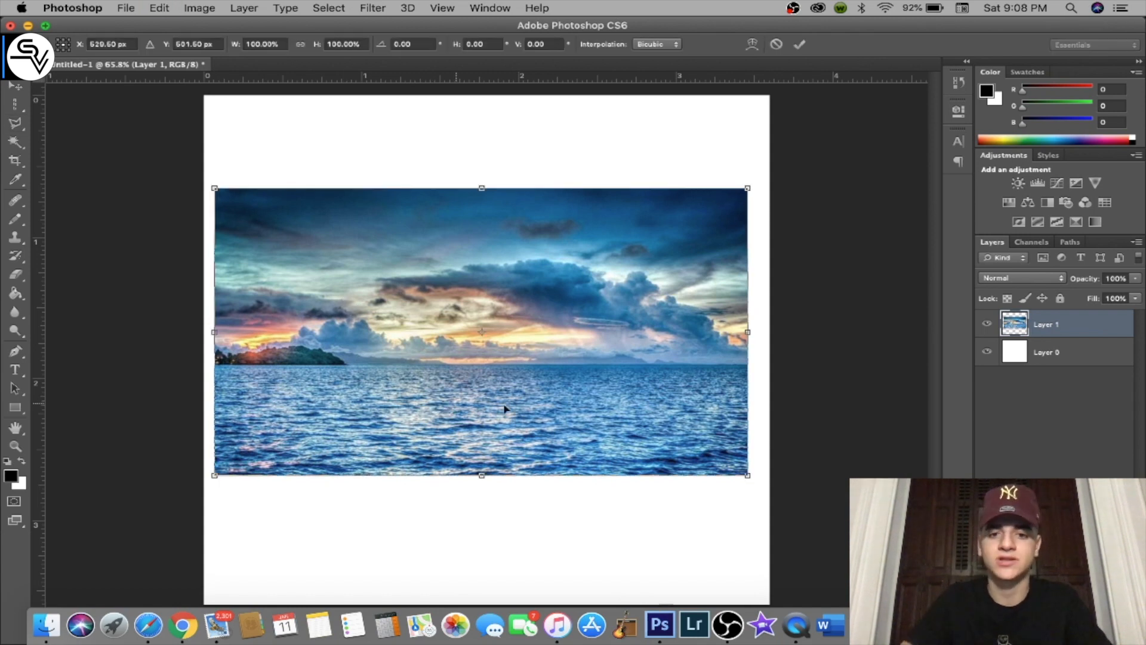
pyautogui.rightClick(614, 347)
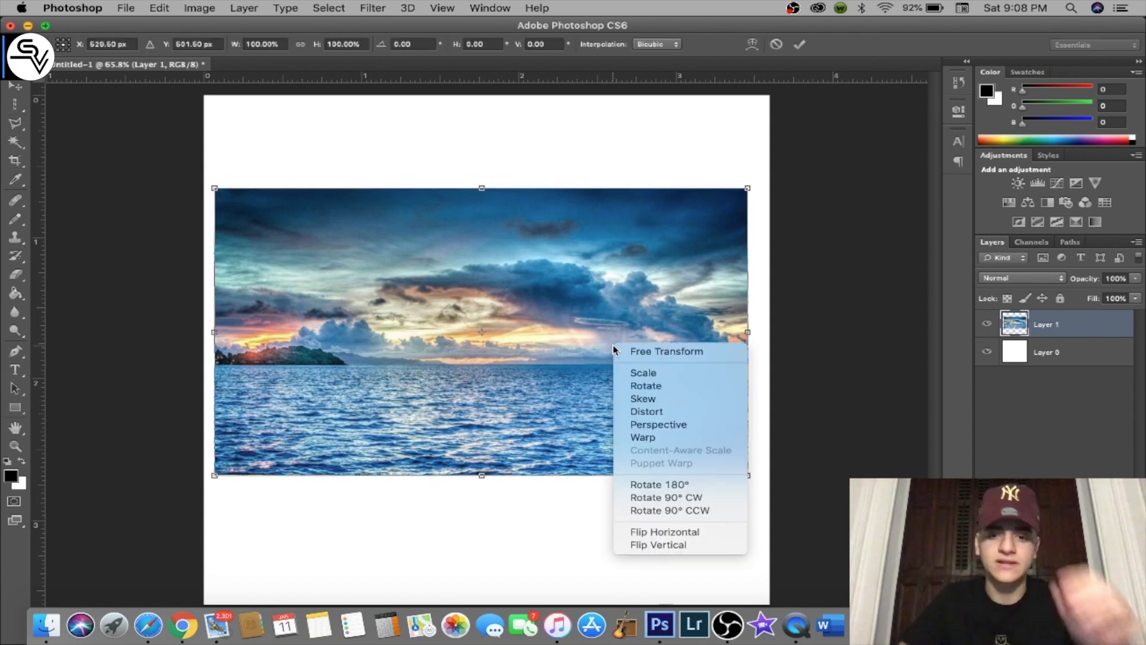
pyautogui.click(655, 385)
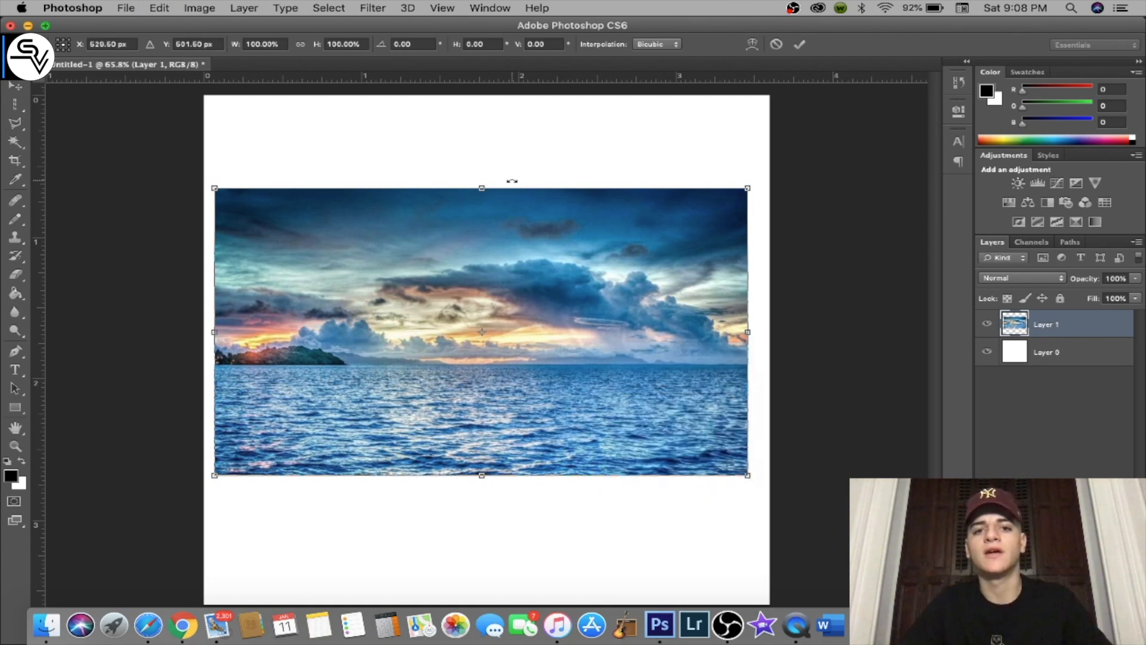
pyautogui.moveTo(487, 150)
pyautogui.mouseDown()
pyautogui.moveTo(379, 135)
pyautogui.moveTo(233, 205)
pyautogui.moveTo(302, 217)
pyautogui.moveTo(513, 173)
pyautogui.moveTo(482, 163)
pyautogui.mouseUp()
pyautogui.press('Return')
pyautogui.press('l')
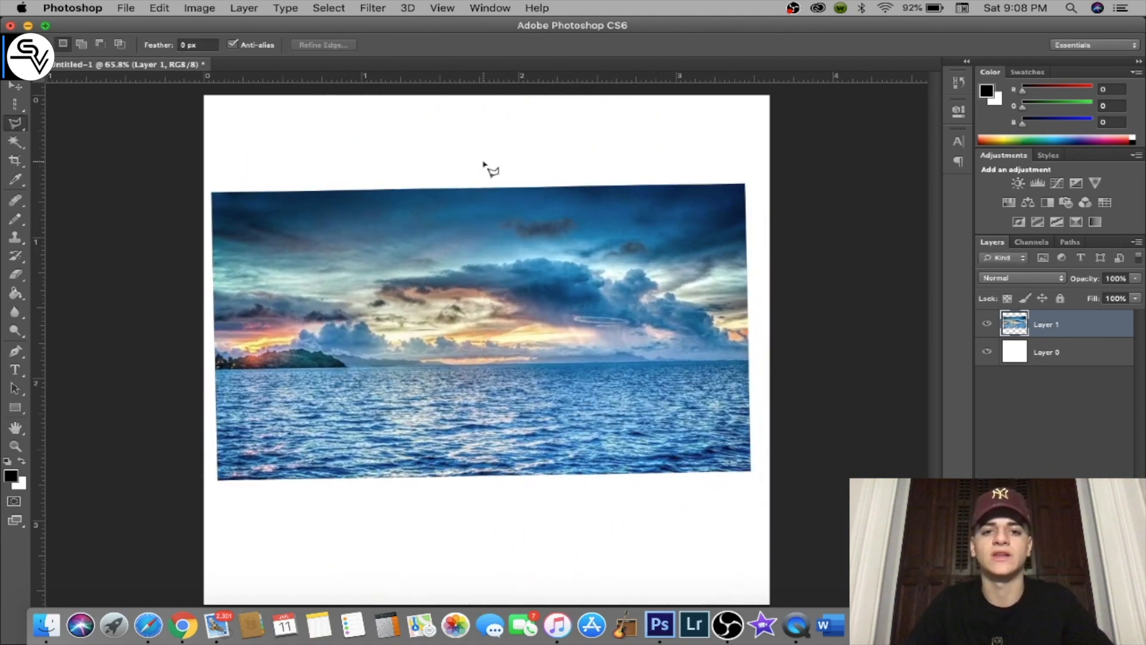
pyautogui.press('super+z')
pyautogui.press('z')
# Skew the seascape's right side by lowering its upper-right corner to a vertical skew of about 15°, apply it, and undo the skew
pyautogui.press('super+t')
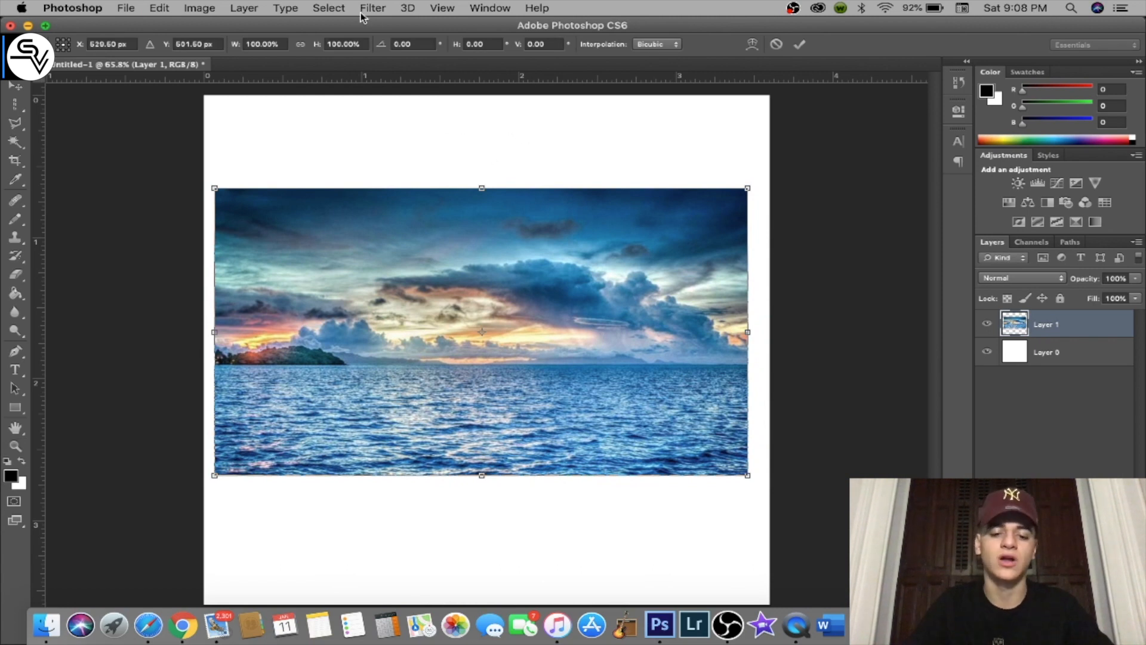
pyautogui.press('Escape')
pyautogui.press('super+t')
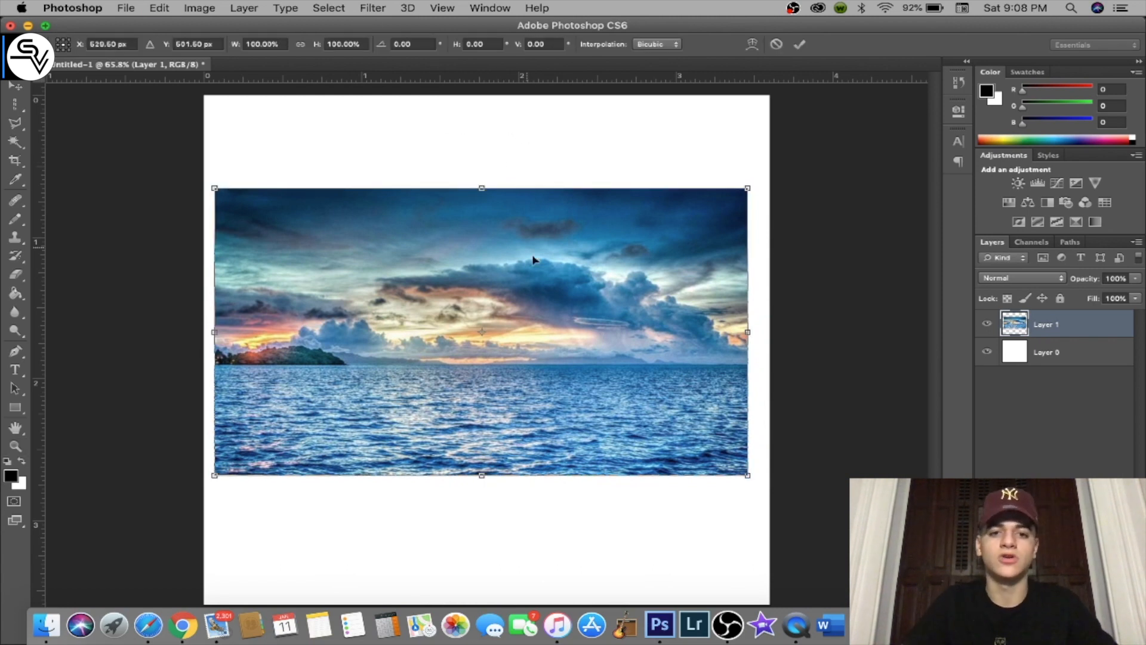
pyautogui.rightClick(534, 255)
pyautogui.click(567, 310)
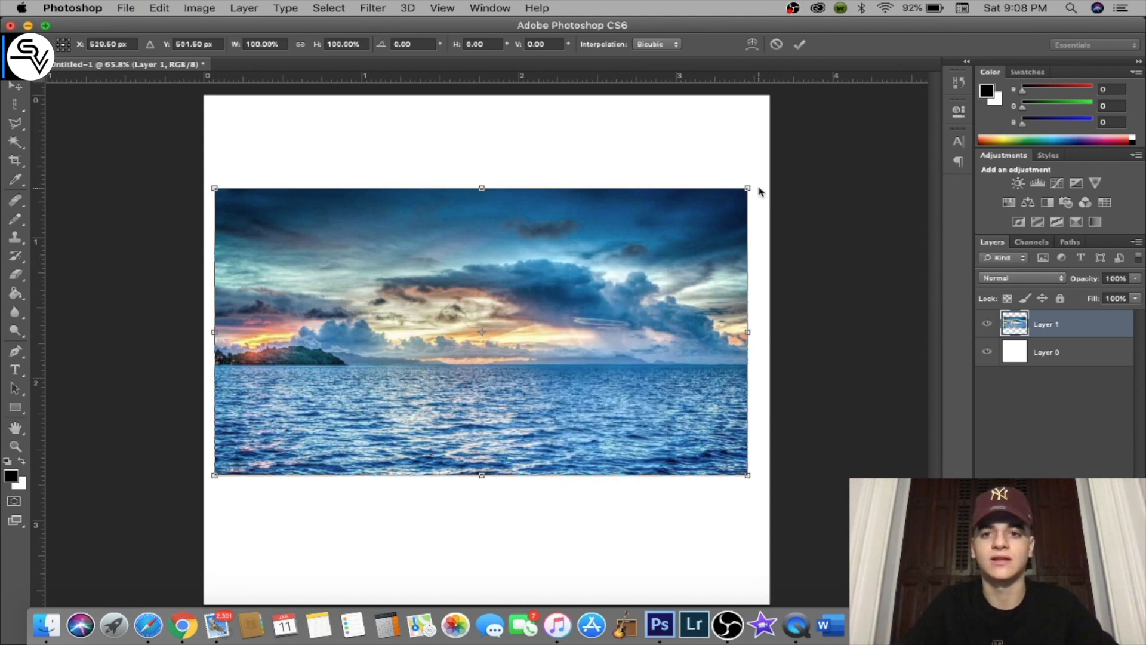
pyautogui.moveTo(751, 191); pyautogui.dragTo(627, 323)
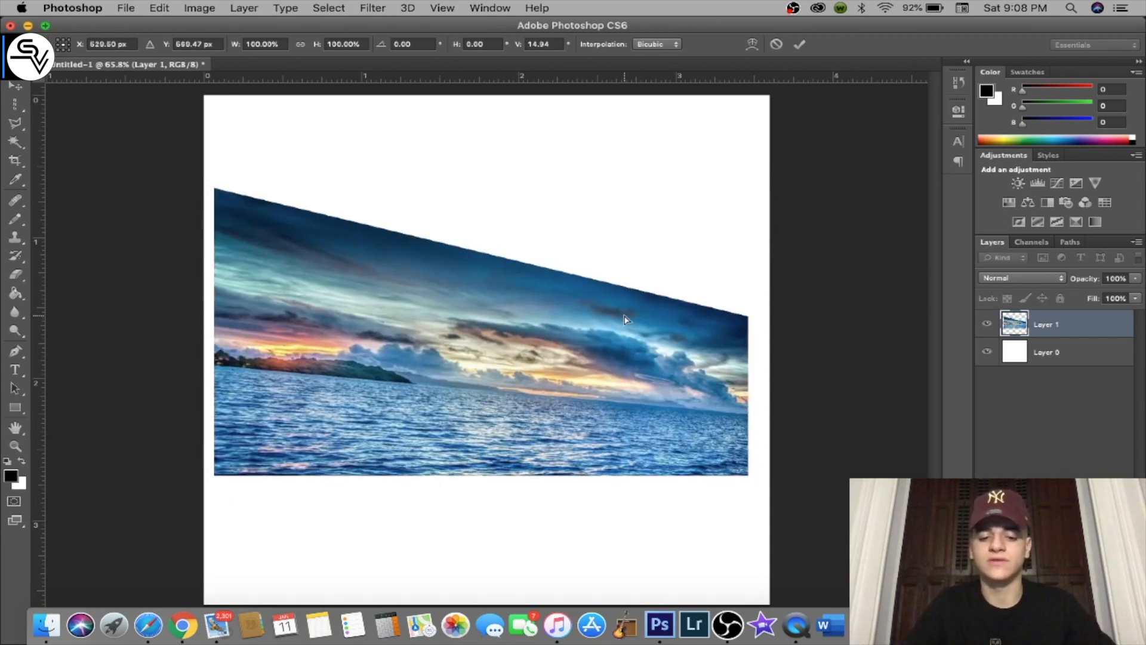
pyautogui.press('Return')
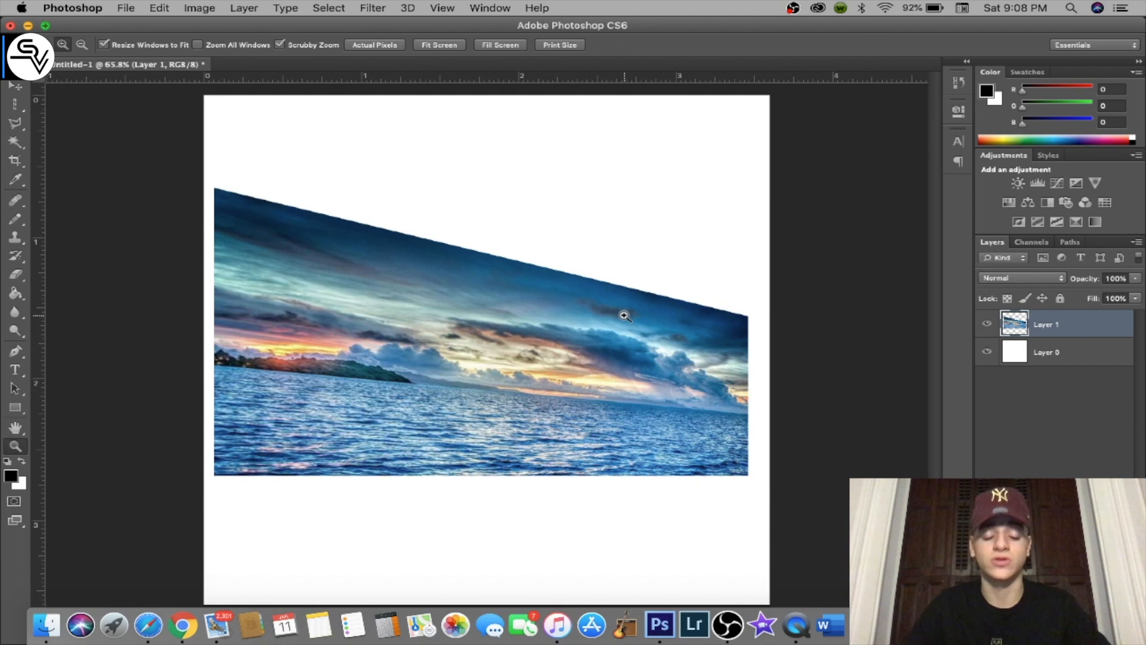
pyautogui.press('super+z')
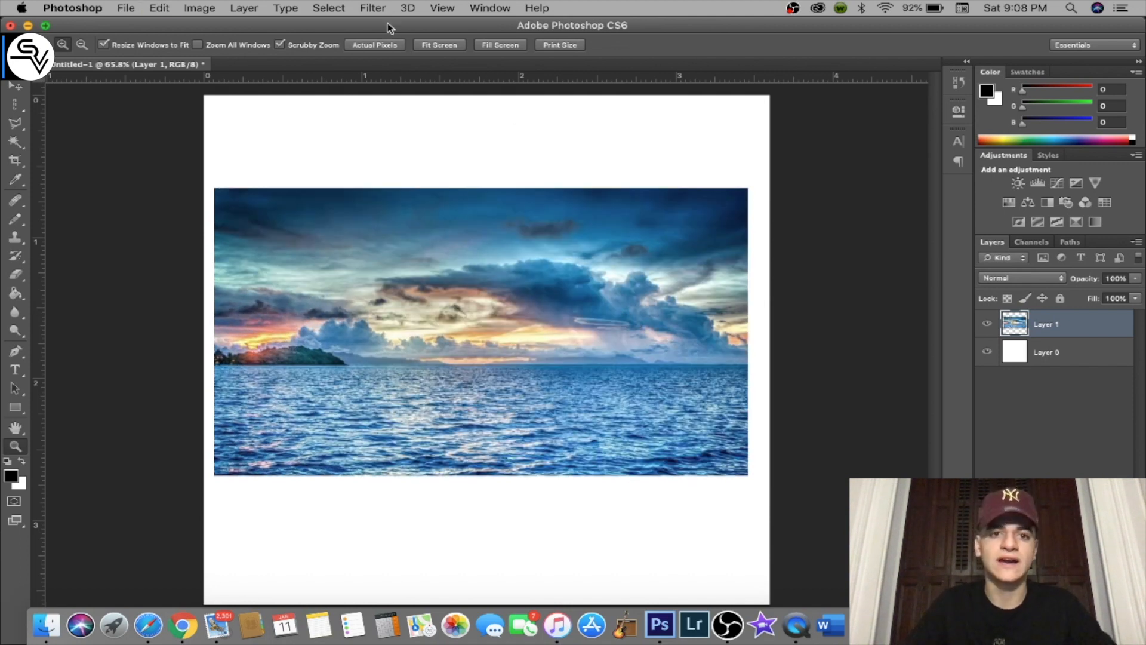
# Distort the seascape by pulling its upper-right corner inward and down, apply it, and undo the distortion
pyautogui.press('super+t')
pyautogui.rightClick(433, 255)
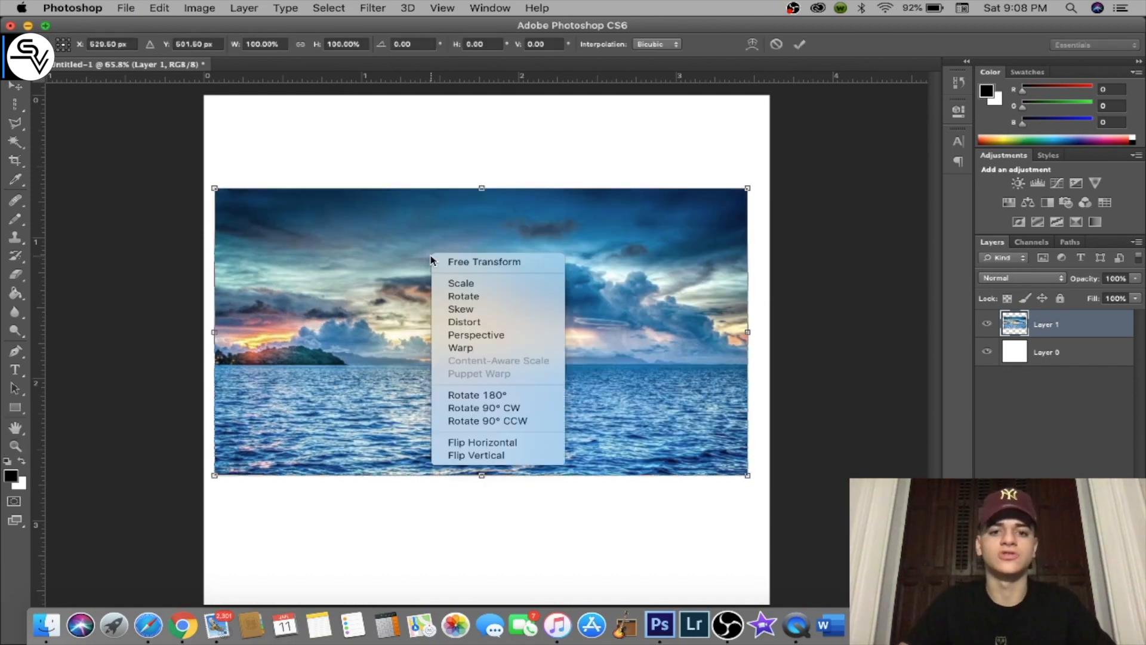
pyautogui.click(473, 322)
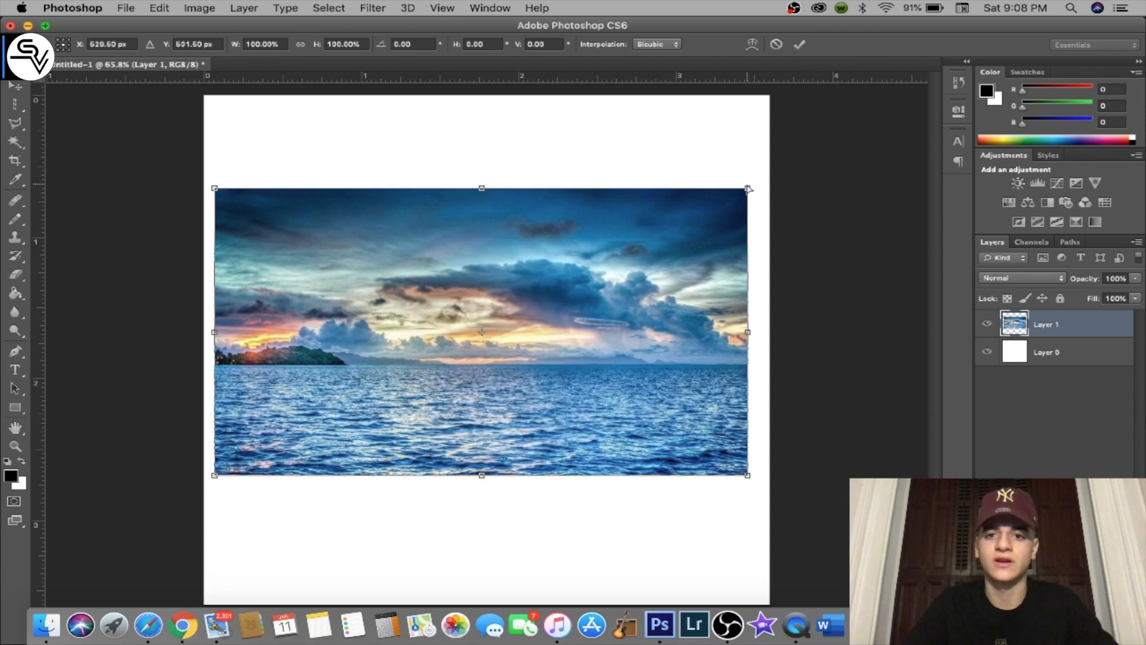
pyautogui.moveTo(748, 191); pyautogui.dragTo(629, 249)
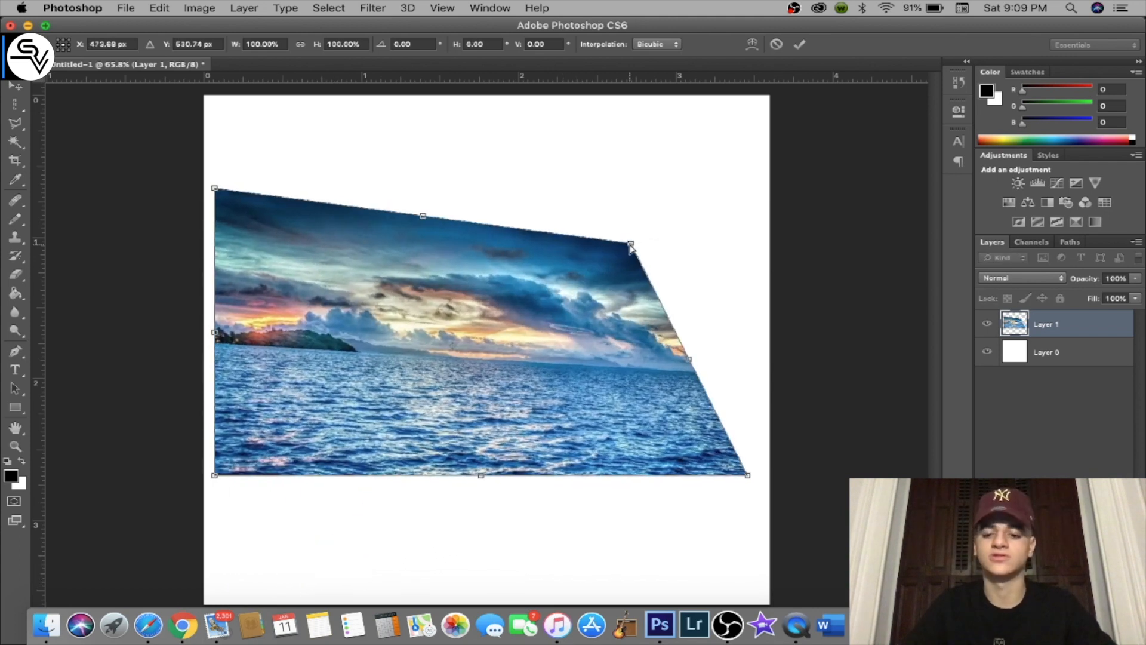
pyautogui.press('Return')
pyautogui.press('z')
pyautogui.hotkey('ctrl', 'z')
# Narrow the seascape's top edge to almost a point with the Perspective transform, apply it, and undo the transform
pyautogui.hotkey('ctrl', 't')
pyautogui.rightClick(629, 243)
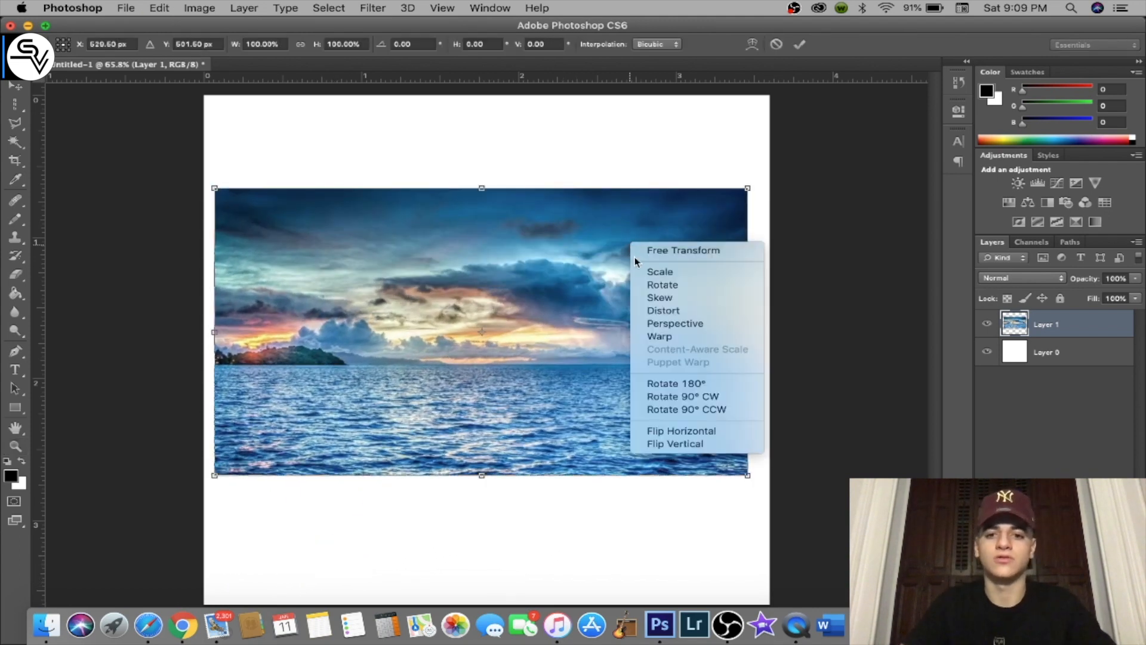
pyautogui.click(685, 324)
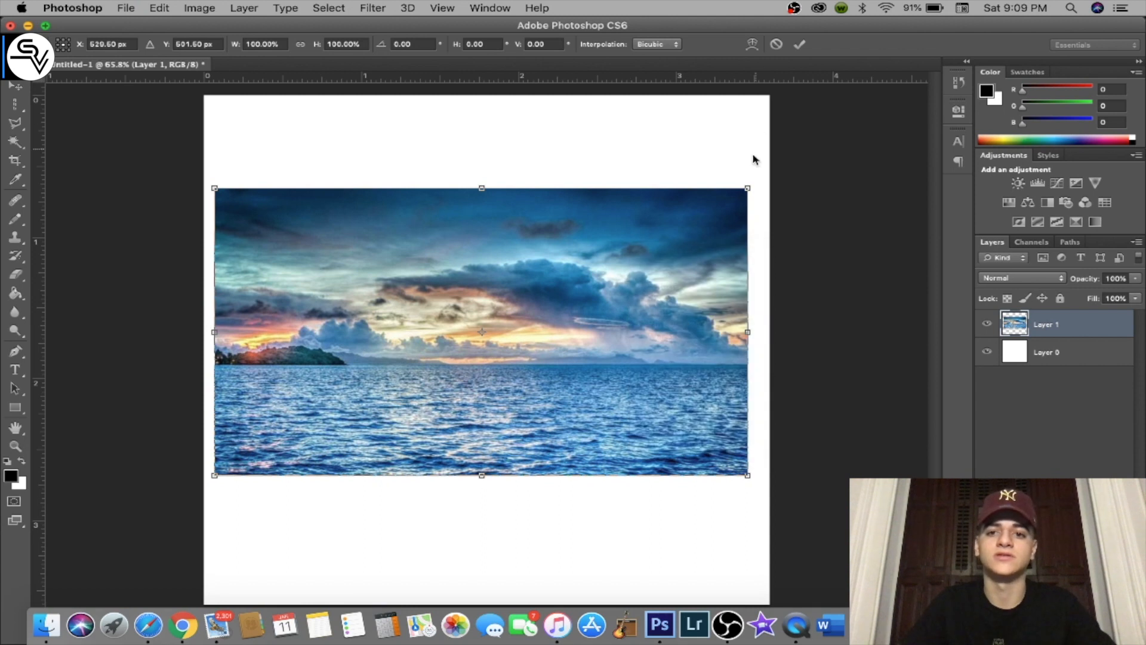
pyautogui.moveTo(748, 190); pyautogui.dragTo(664, 239)
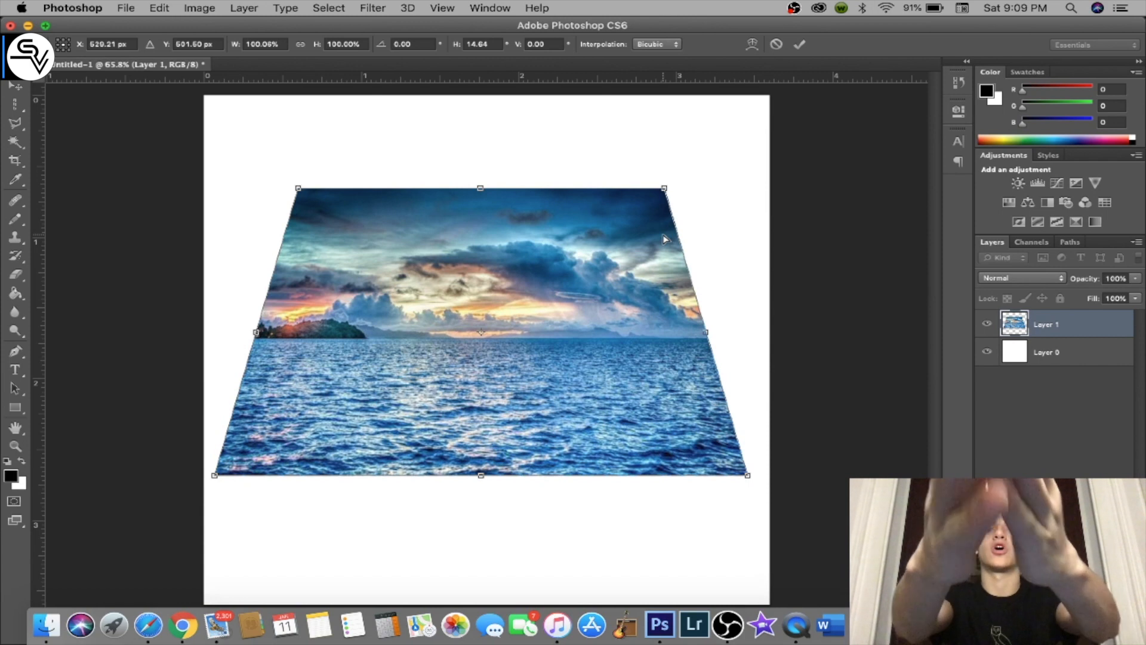
pyautogui.moveTo(664, 188); pyautogui.dragTo(482, 171)
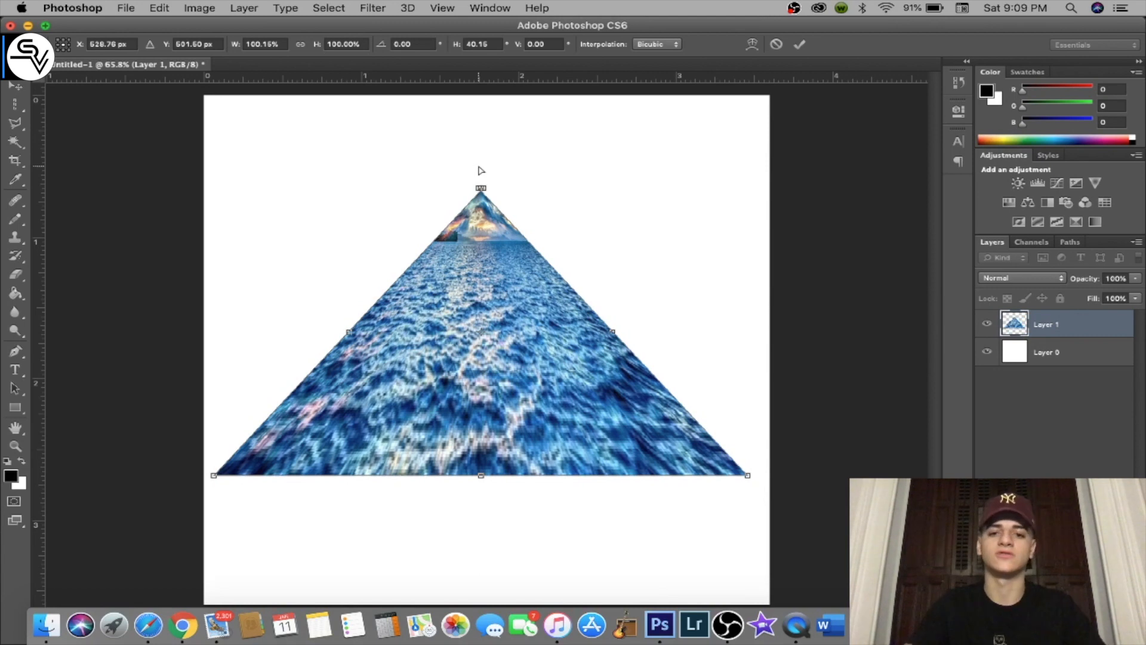
pyautogui.press('Return')
pyautogui.press('z')
pyautogui.press('super+z')
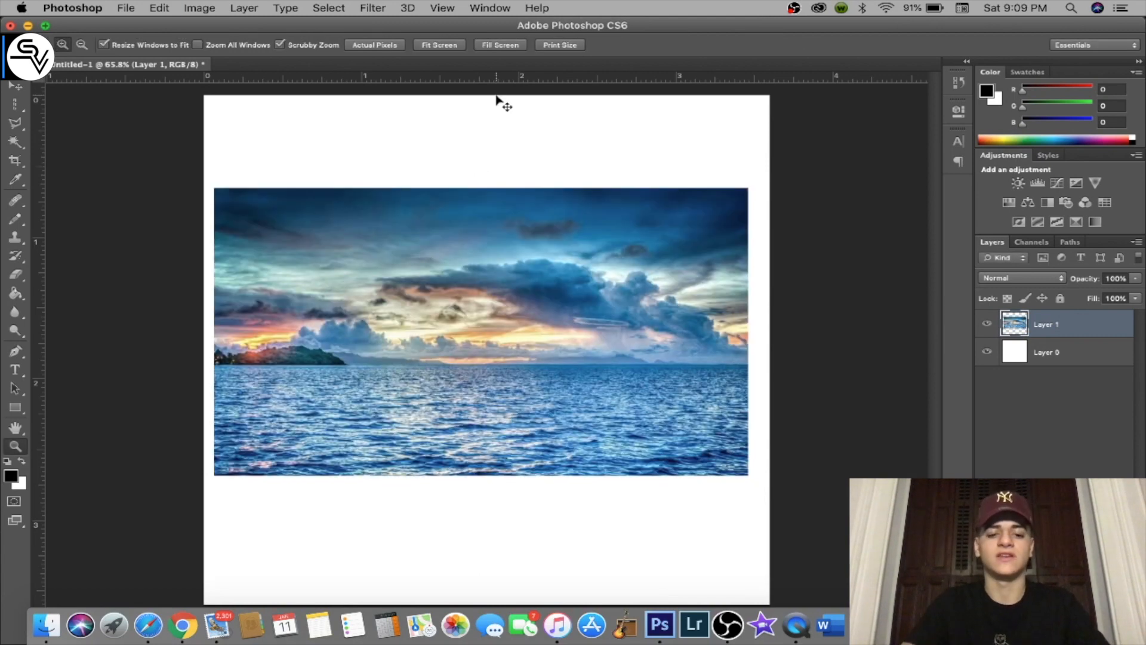
# Start a Warp transform on the seascape, fold its upper-right corner inward, and pull that corner's curve handles outward and up
pyautogui.press('super+t')
pyautogui.rightClick(617, 370)
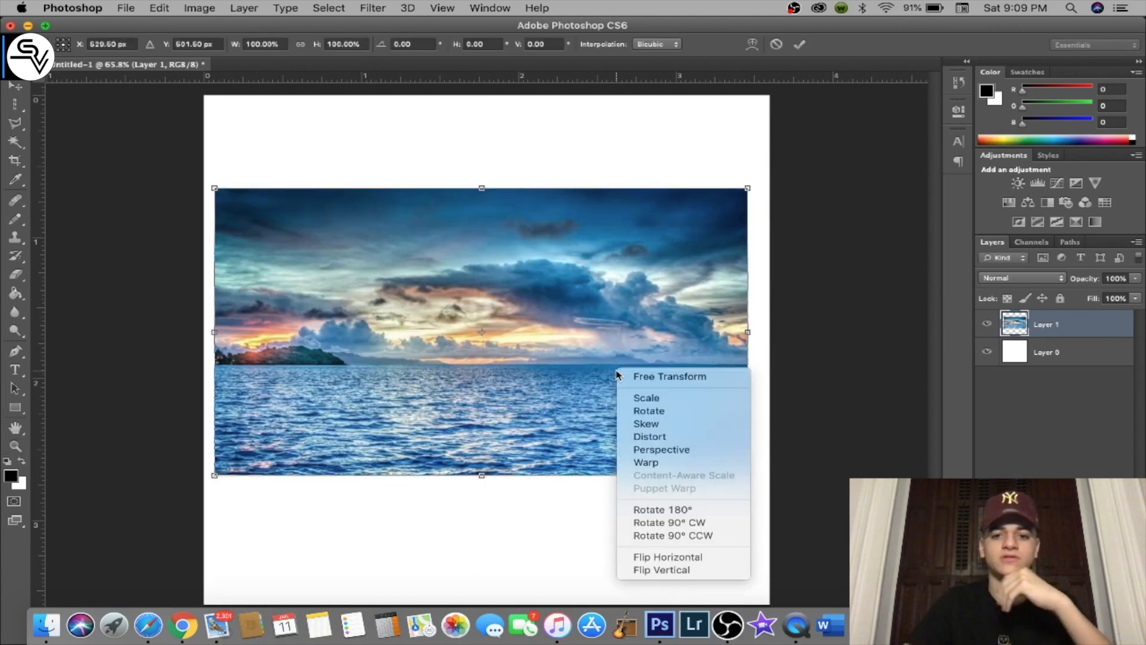
pyautogui.click(646, 463)
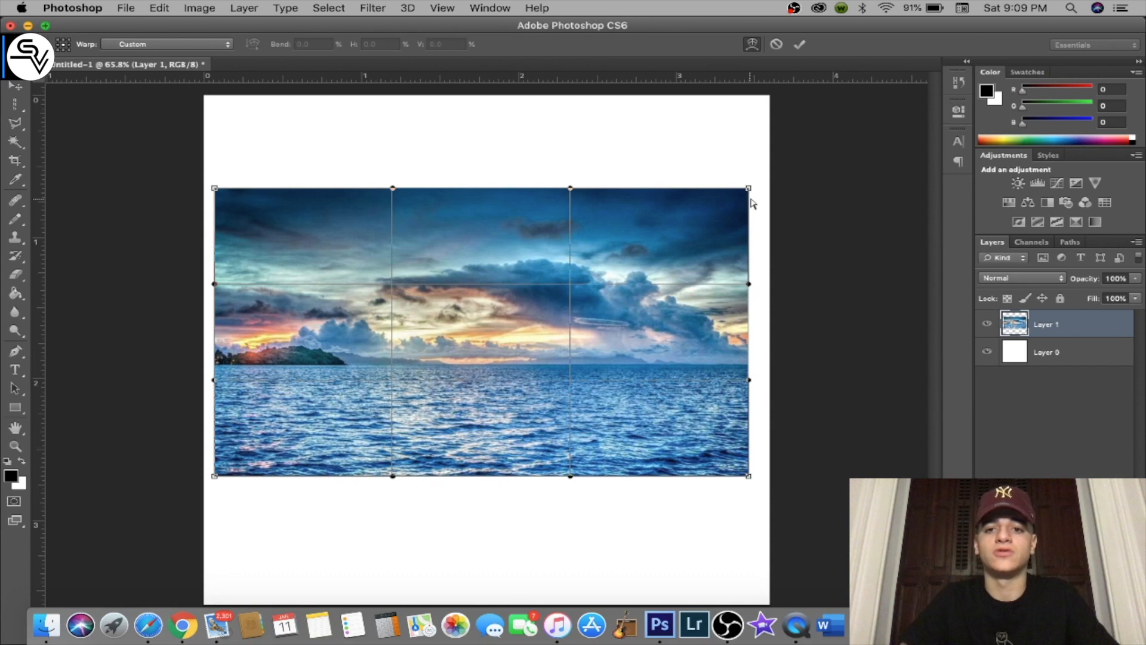
pyautogui.moveTo(483, 324); pyautogui.dragTo(500, 306)
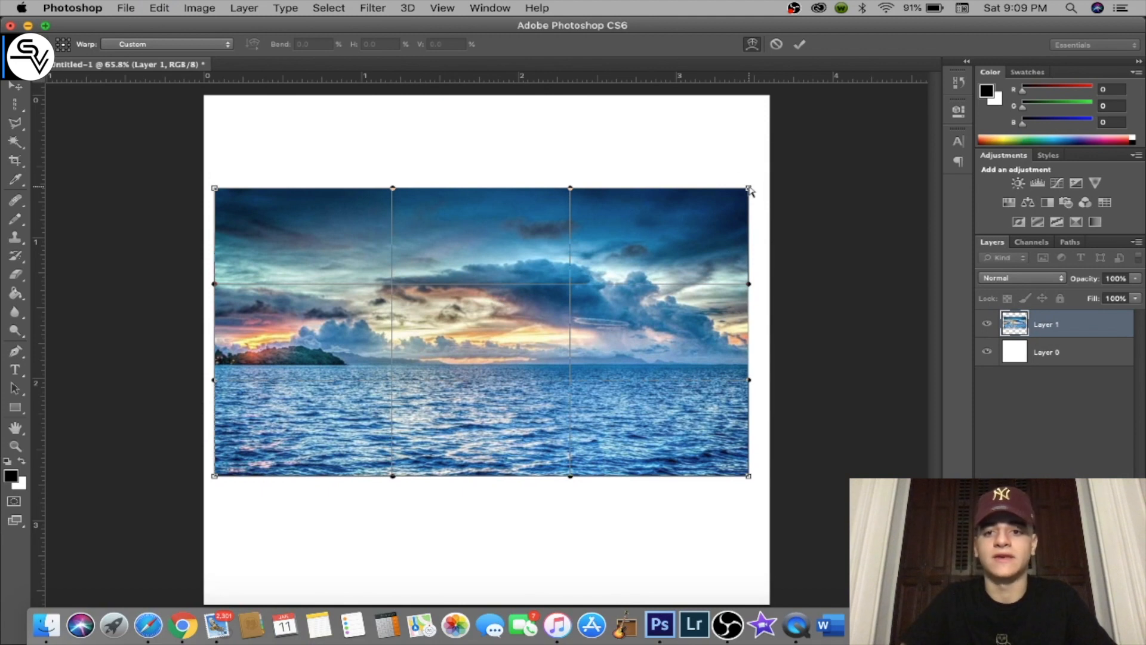
pyautogui.moveTo(748, 190); pyautogui.dragTo(448, 285)
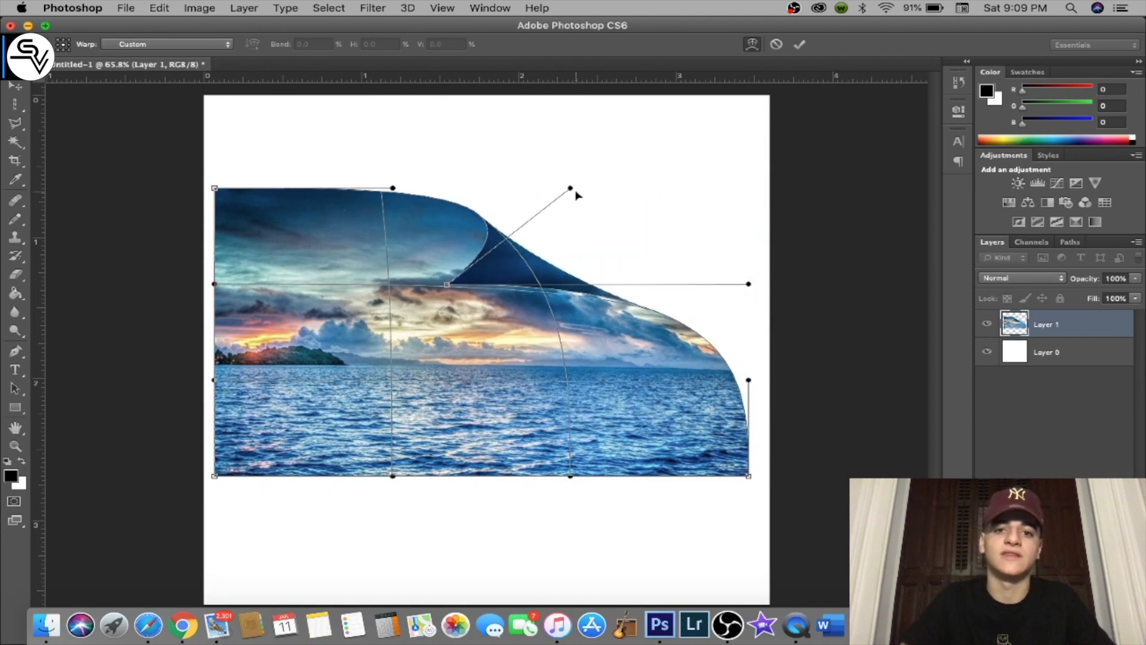
pyautogui.moveTo(570, 190); pyautogui.dragTo(636, 131)
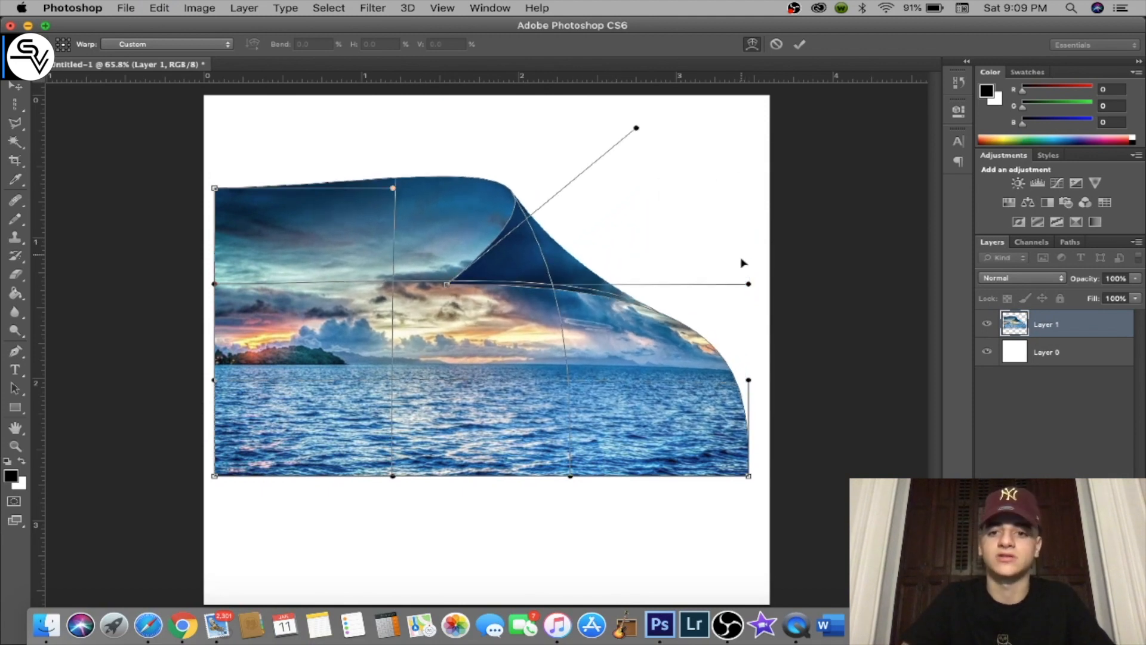
pyautogui.moveTo(749, 284); pyautogui.dragTo(771, 233)
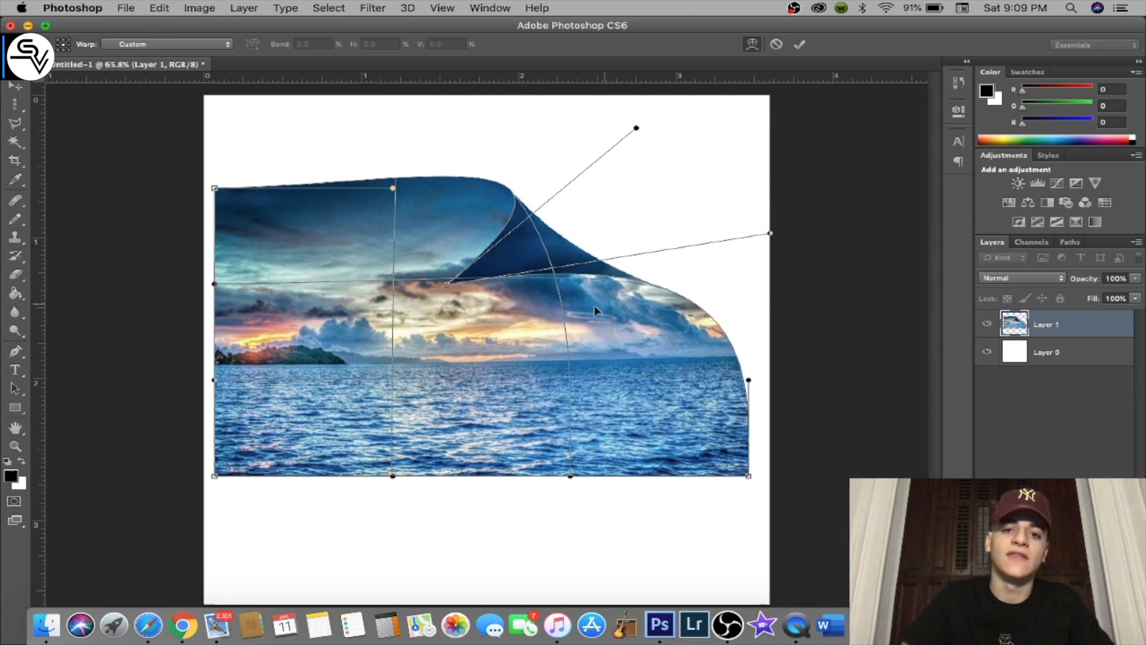
# Extend the warp by bending the interior up and right and pulling the lower-right corner inward and down, apply it, and undo the warp
pyautogui.moveTo(449, 286); pyautogui.dragTo(416, 316)
pyautogui.moveTo(585, 305); pyautogui.dragTo(629, 228)
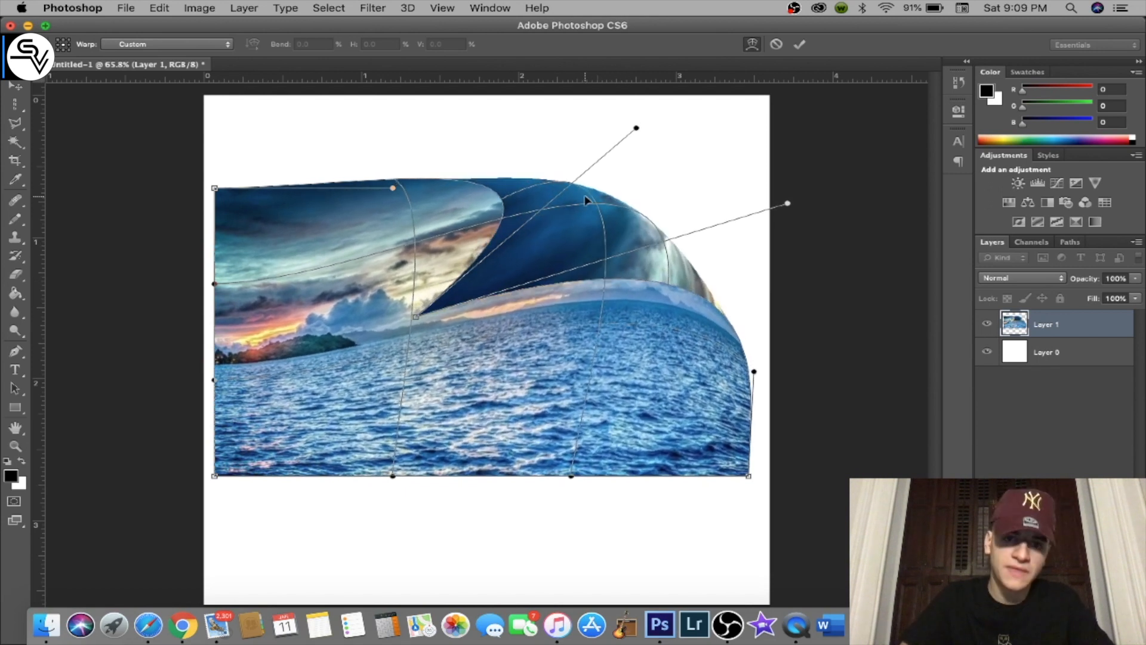
pyautogui.moveTo(579, 194); pyautogui.dragTo(676, 185)
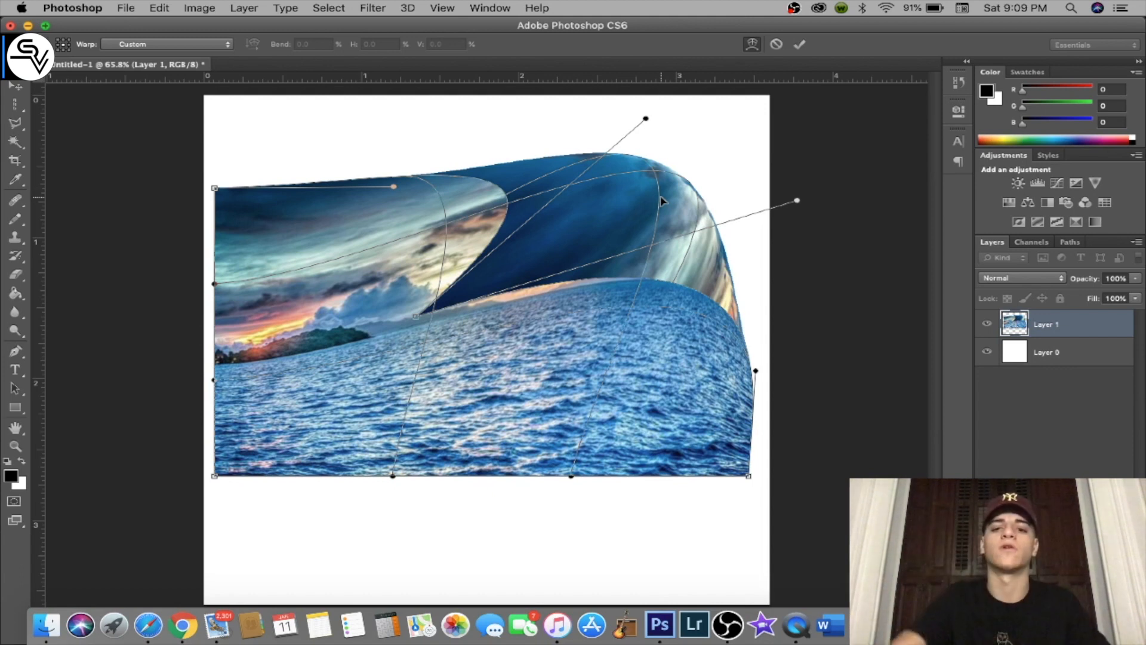
pyautogui.moveTo(756, 372); pyautogui.dragTo(524, 440)
pyautogui.moveTo(749, 478); pyautogui.dragTo(401, 522)
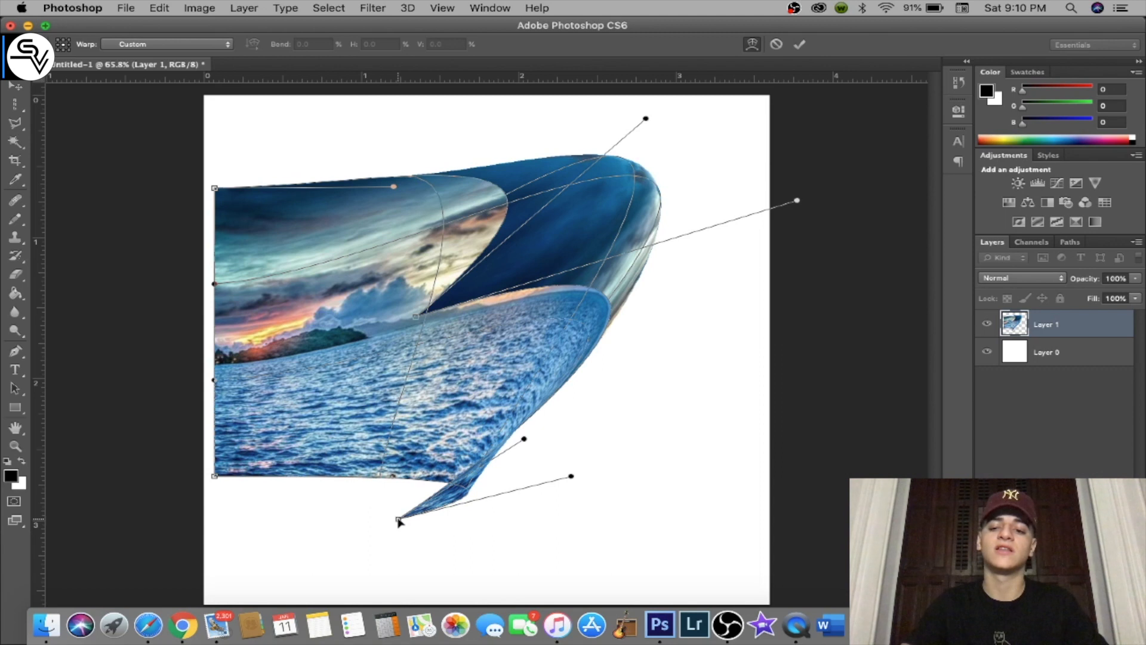
pyautogui.press('Return')
pyautogui.press('z')
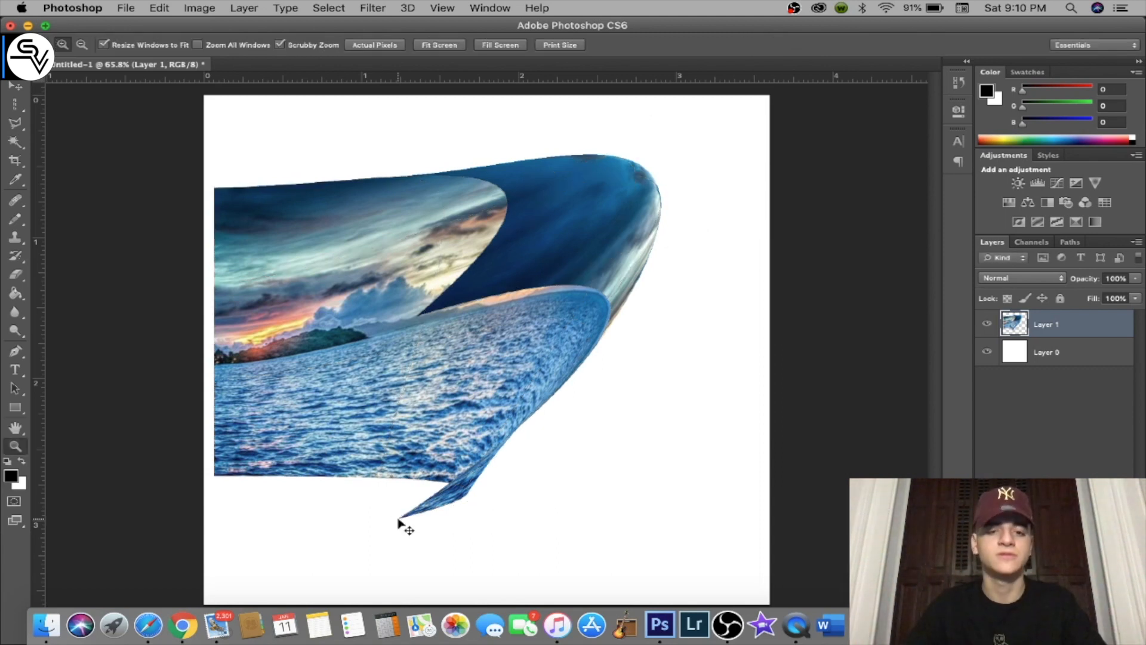
pyautogui.press('super+z')
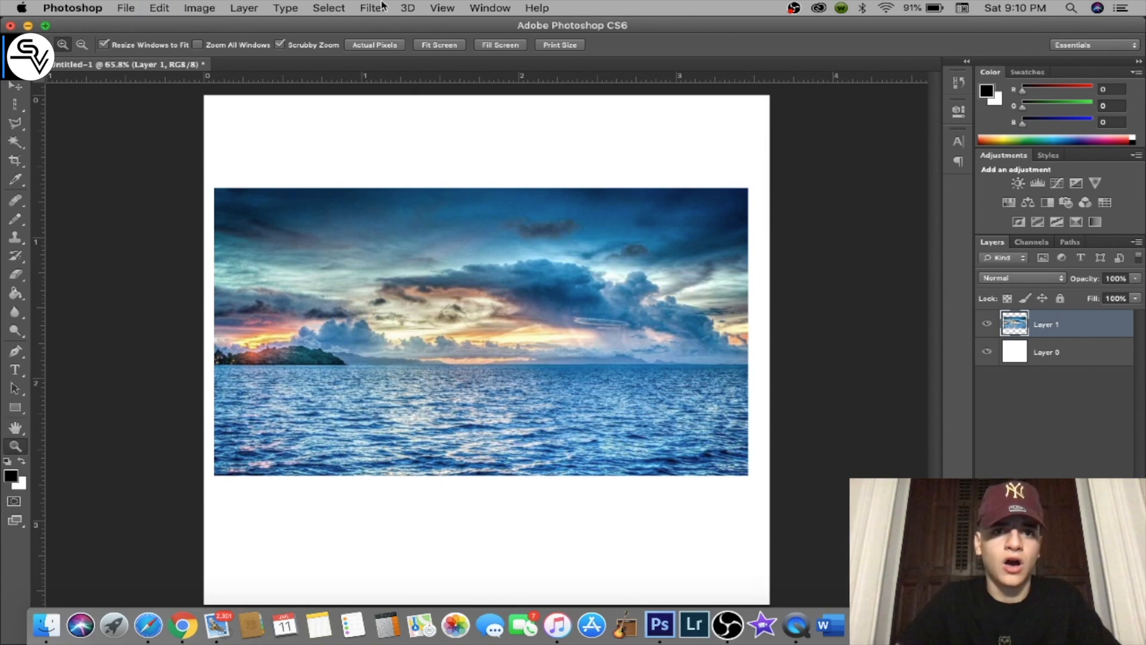
# Move the seascape slightly down the canvas with Free Transform and apply the transform
pyautogui.press('super+t')
pyautogui.rightClick(643, 345)
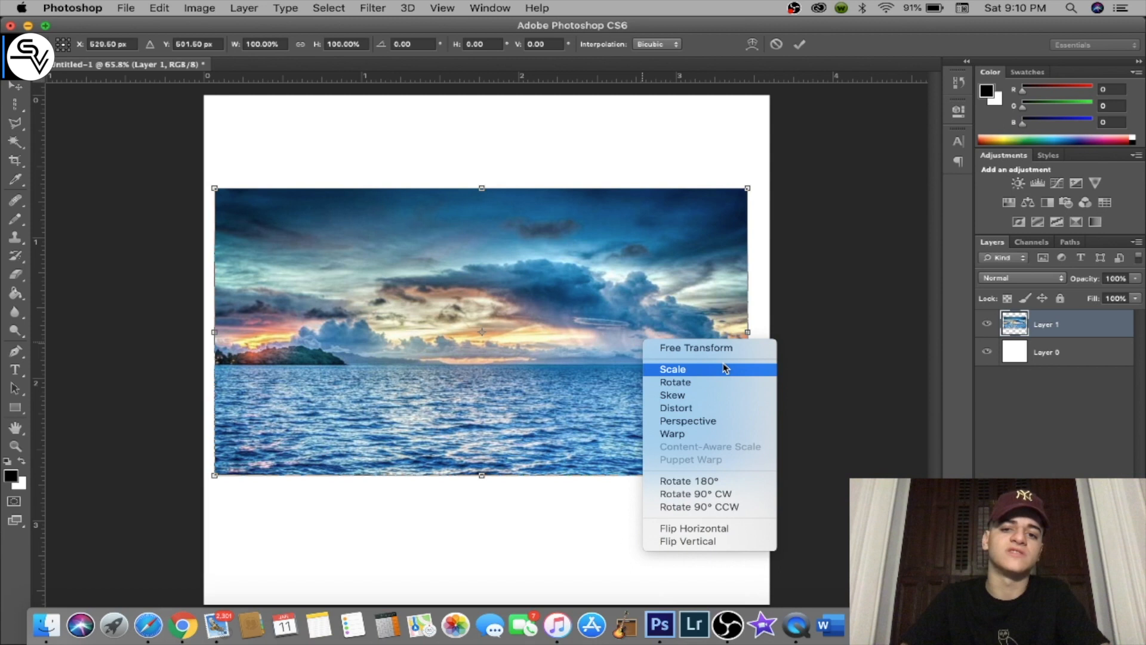
pyautogui.click(712, 348)
pyautogui.moveTo(603, 297); pyautogui.dragTo(597, 323)
pyautogui.press('Return')
pyautogui.press('z')
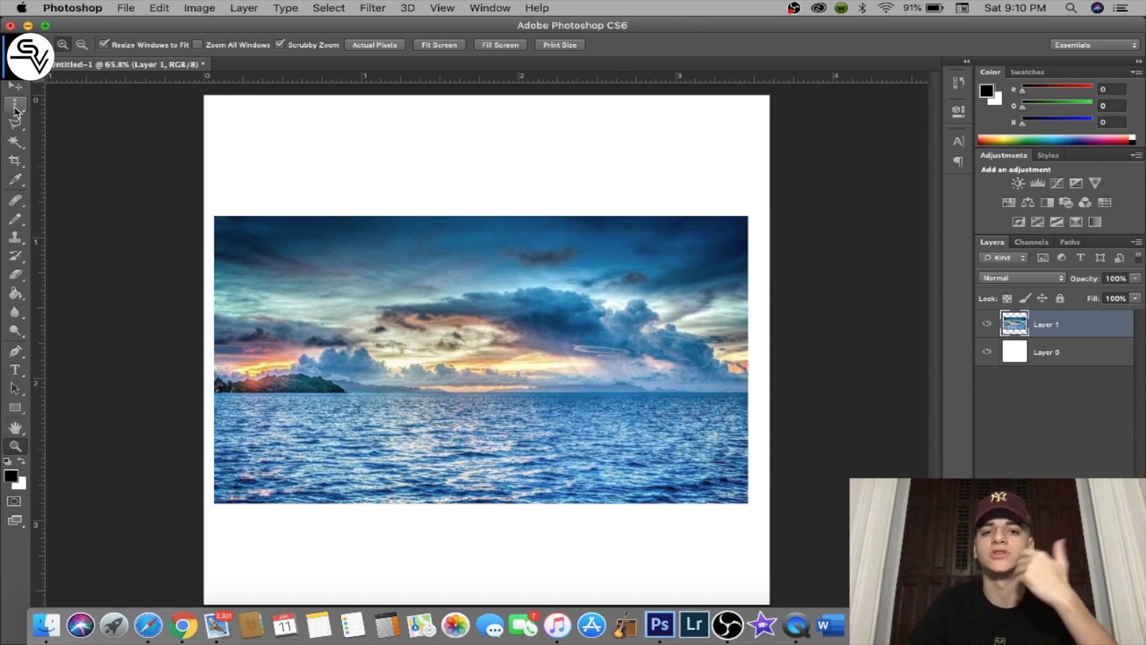
# Open the Liquify filter and try pushing the sky down and left with brush sizes 100 and 50, undoing each stroke
pyautogui.click(358, 9)
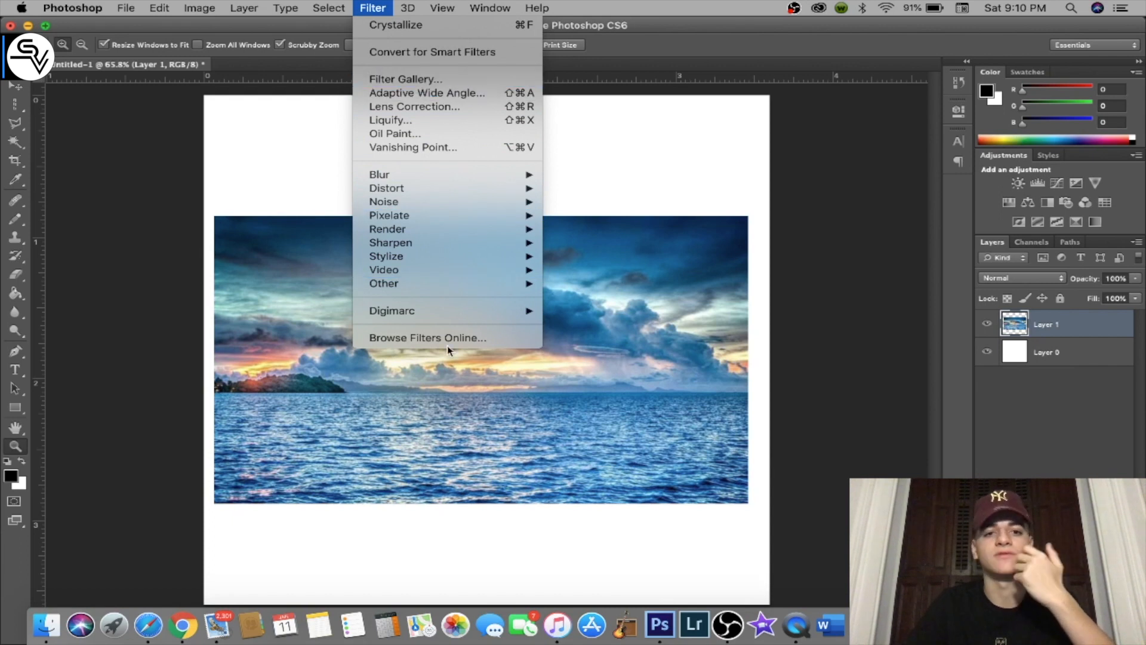
pyautogui.click(427, 123)
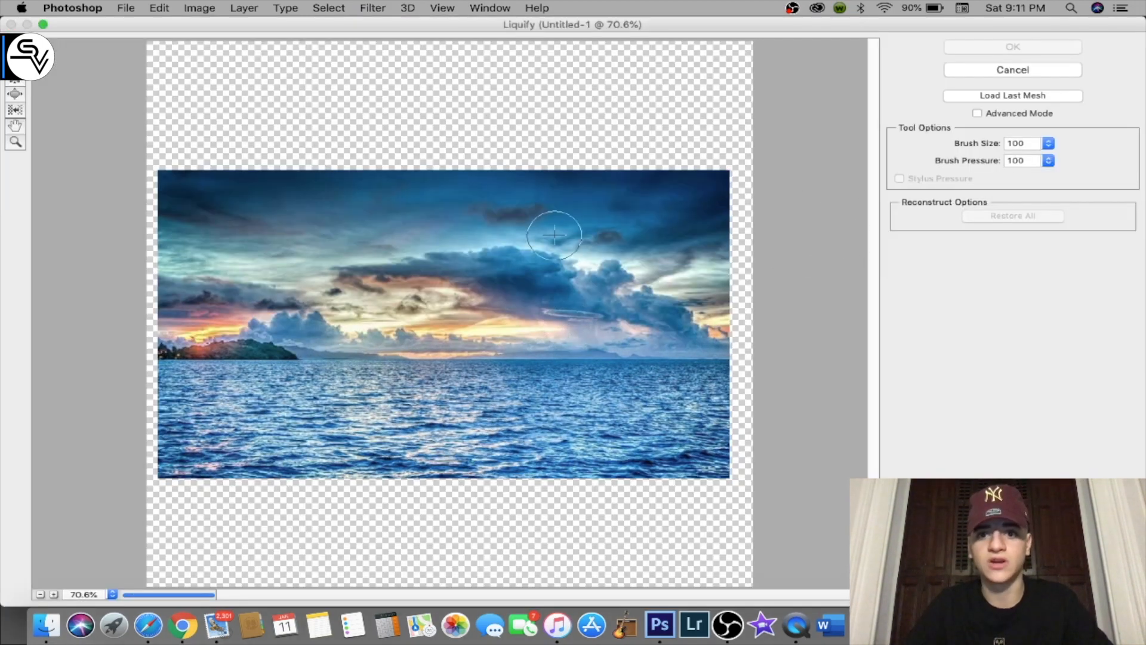
pyautogui.moveTo(554, 234)
pyautogui.mouseDown()
pyautogui.moveTo(578, 257)
pyautogui.moveTo(640, 263)
pyautogui.moveTo(529, 353)
pyautogui.moveTo(265, 363)
pyautogui.moveTo(307, 386)
pyautogui.moveTo(249, 255)
pyautogui.moveTo(291, 344)
pyautogui.moveTo(402, 485)
pyautogui.moveTo(660, 374)
pyautogui.moveTo(655, 520)
pyautogui.moveTo(740, 419)
pyautogui.moveTo(671, 358)
pyautogui.moveTo(711, 369)
pyautogui.moveTo(662, 265)
pyautogui.moveTo(629, 223)
pyautogui.moveTo(626, 232)
pyautogui.moveTo(733, 138)
pyautogui.moveTo(415, 244)
pyautogui.moveTo(365, 250)
pyautogui.moveTo(459, 123)
pyautogui.moveTo(270, 161)
pyautogui.moveTo(317, 125)
pyautogui.moveTo(209, 157)
pyautogui.moveTo(315, 193)
pyautogui.moveTo(447, 300)
pyautogui.mouseUp()
pyautogui.press('super+z')
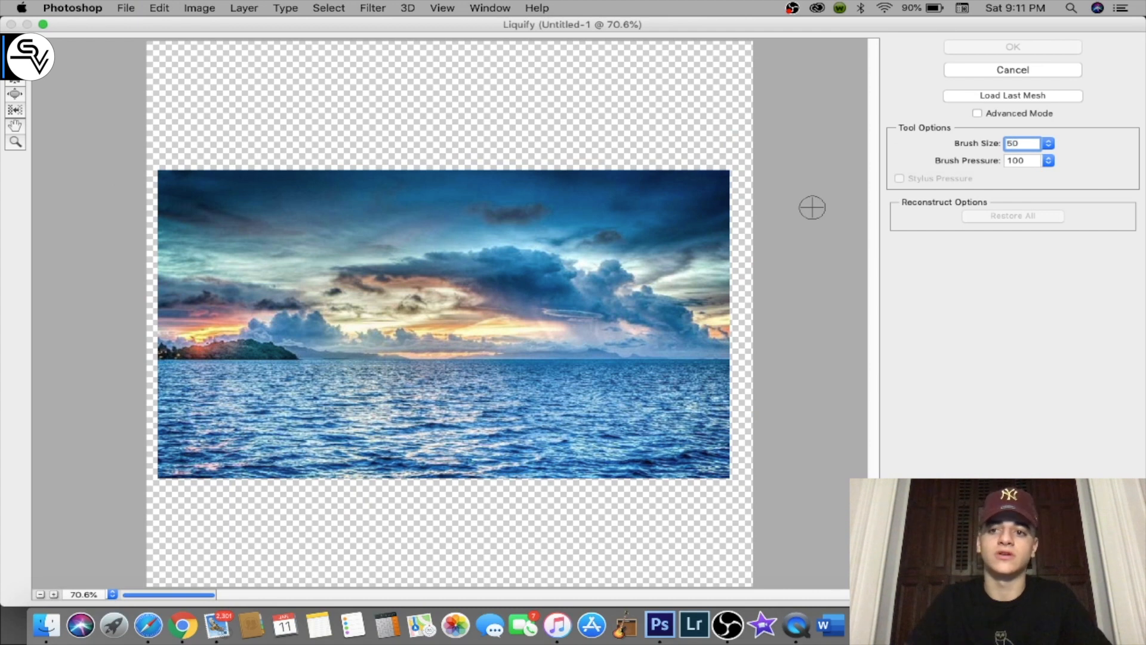
pyautogui.moveTo(560, 299); pyautogui.dragTo(475, 361)
pyautogui.press('super+z')
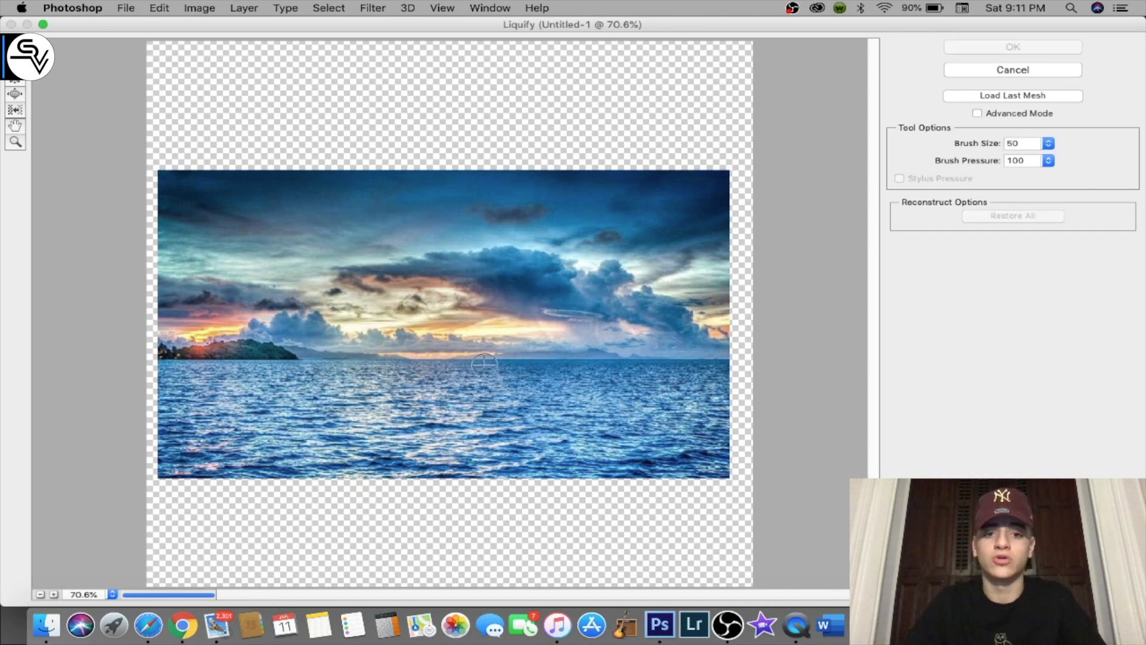
# Set the Liquify brush size to 500, push the seascape's right part down and left part up, apply it, and undo the filter
pyautogui.write('300')
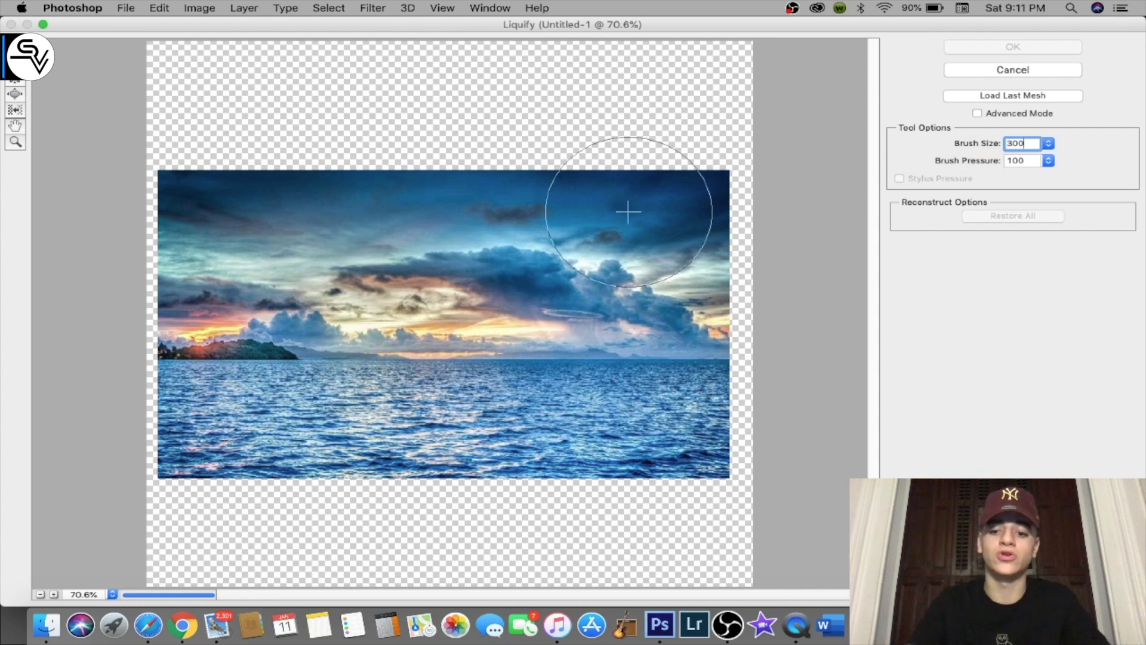
pyautogui.press('BackSpace')
pyautogui.press('BackSpace')
pyautogui.press('BackSpace')
pyautogui.write('500')
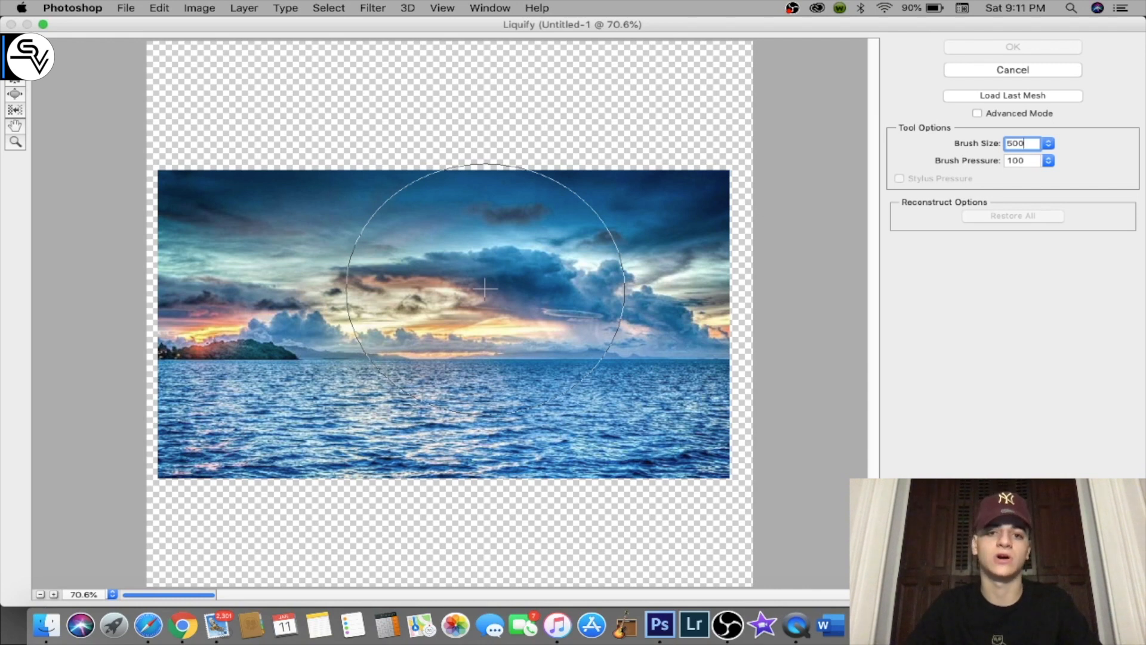
pyautogui.press(']')
pyautogui.moveTo(598, 219); pyautogui.dragTo(573, 588)
pyautogui.moveTo(301, 549); pyautogui.dragTo(301, 166)
pyautogui.press('Return')
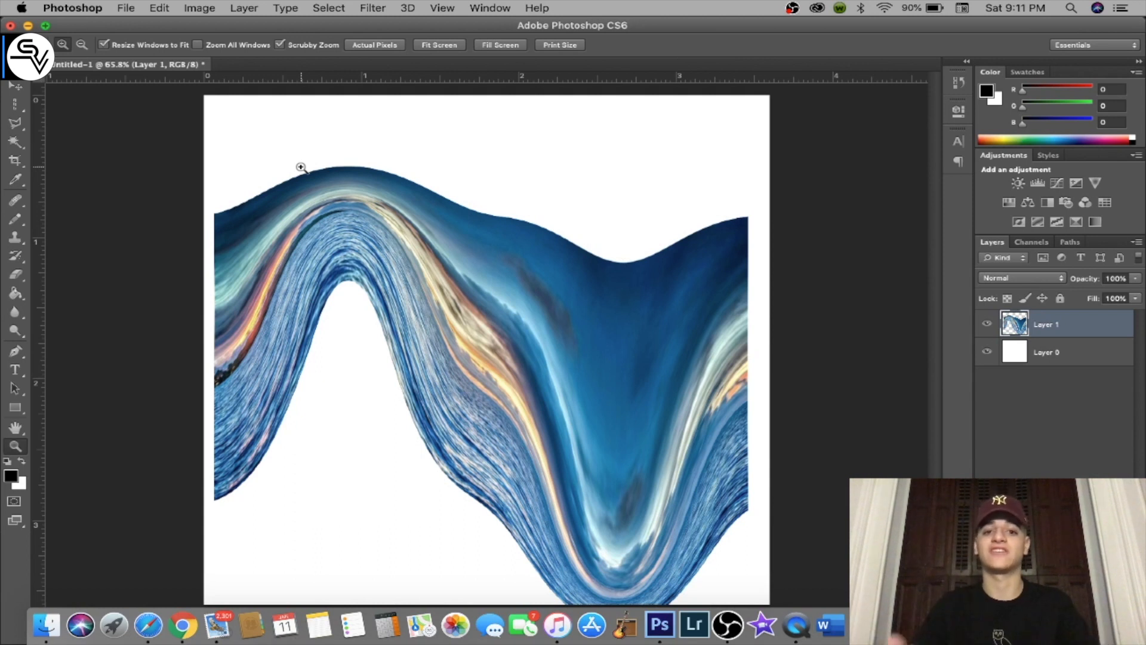
pyautogui.press('super+z')
# Open the Filter Gallery on the seascape and preview the Artistic filters Colored Pencil and Neon Glow
pyautogui.click(385, 7)
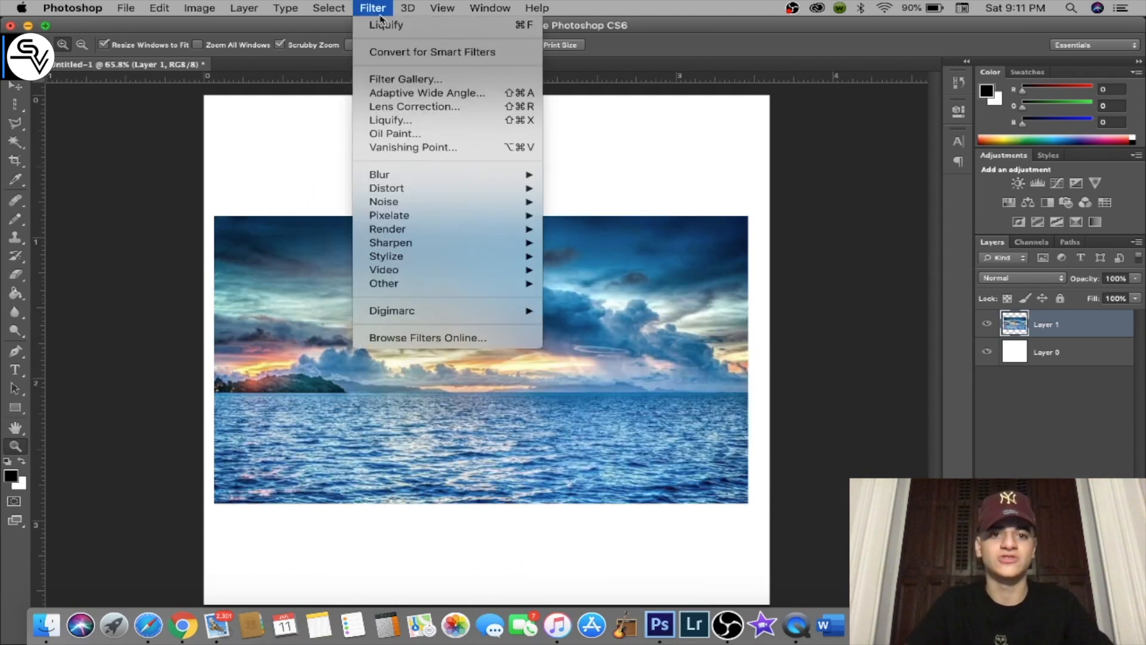
pyautogui.click(410, 86)
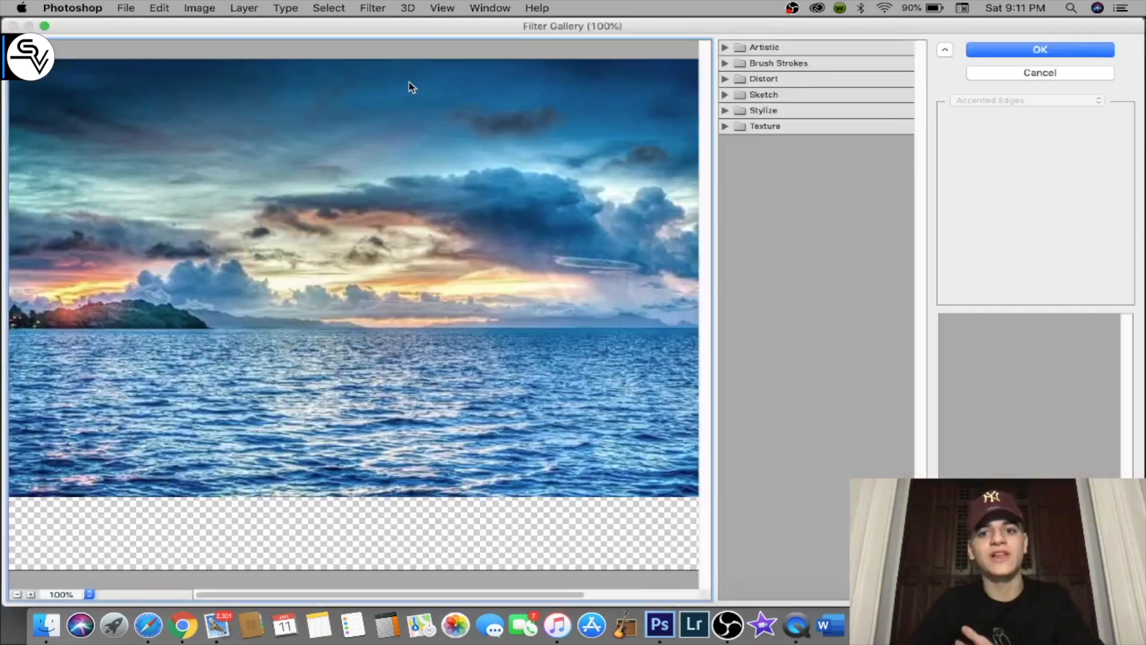
pyautogui.click(725, 47)
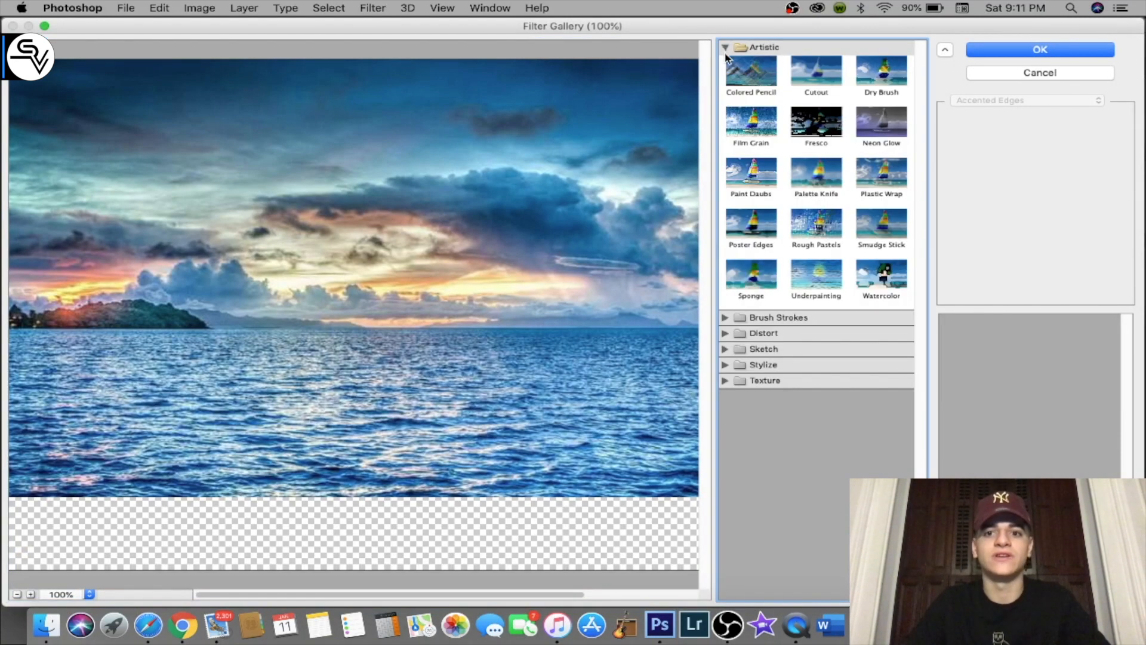
pyautogui.click(762, 90)
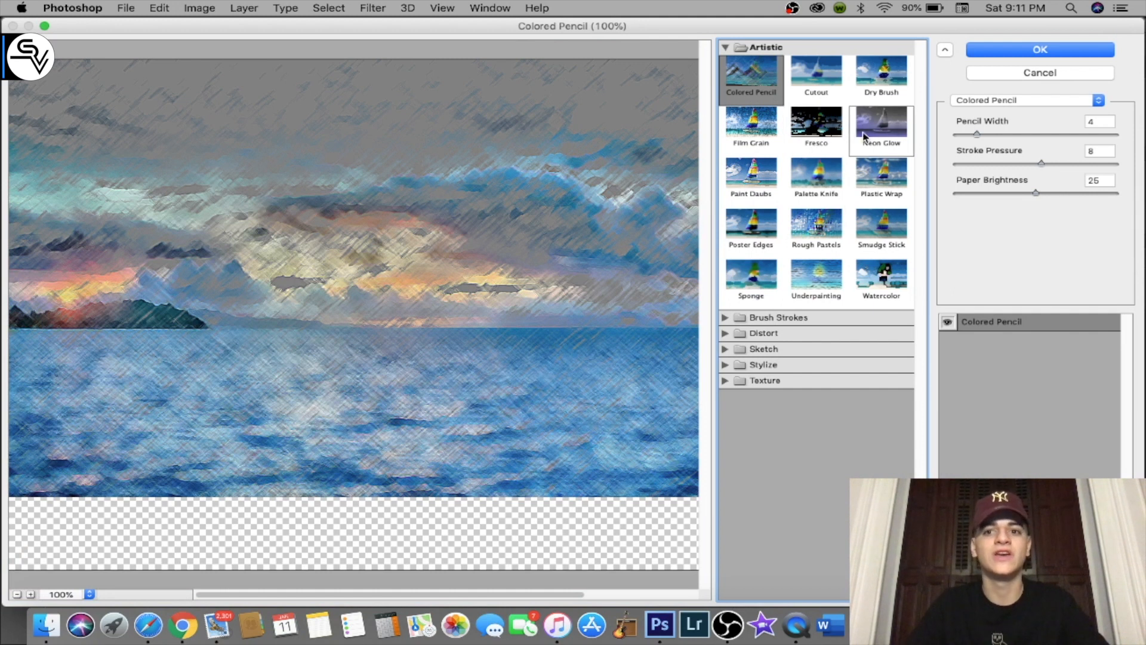
pyautogui.click(882, 130)
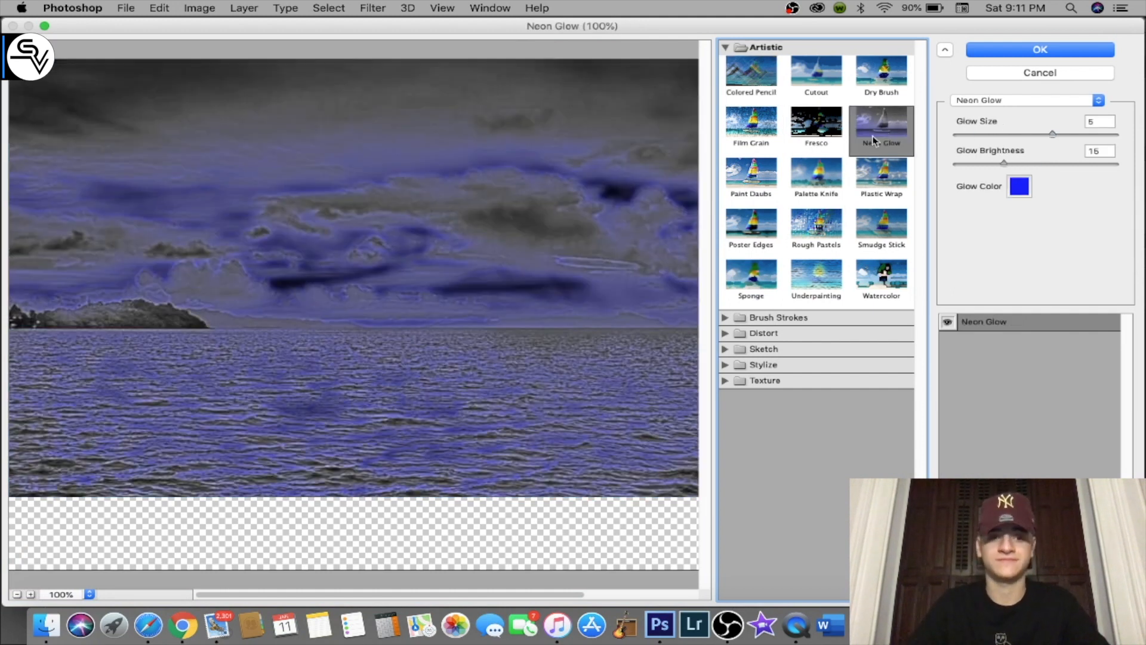
# Expand the Brush Strokes and Distort filter categories and preview the Glass filter on the seascape
pyautogui.click(724, 317)
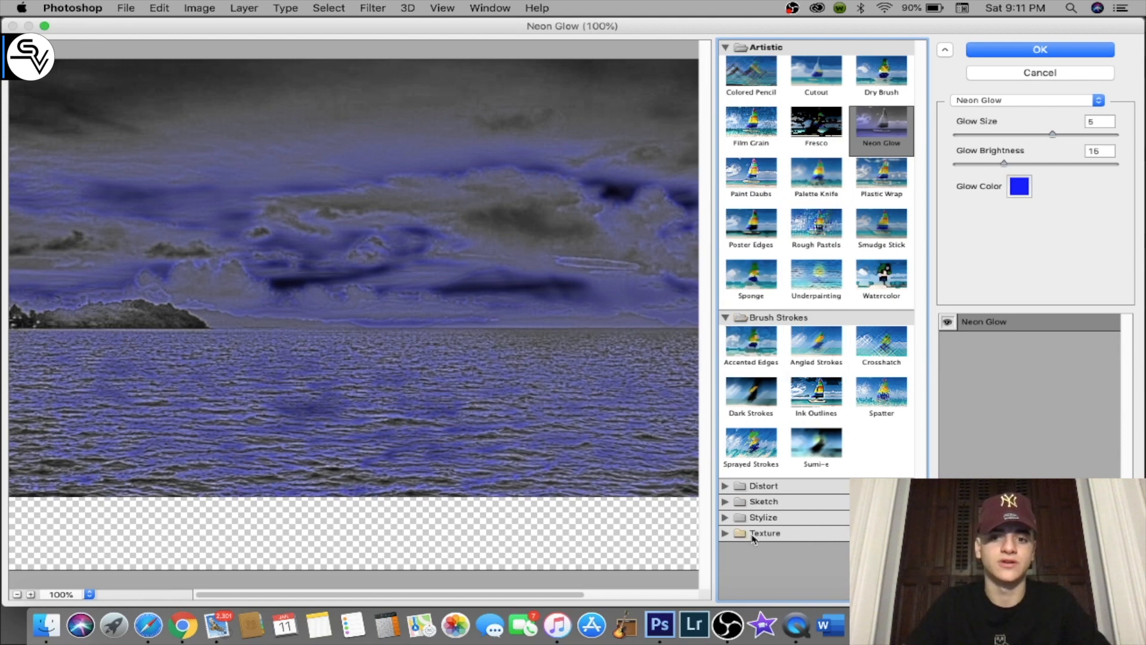
pyautogui.click(726, 486)
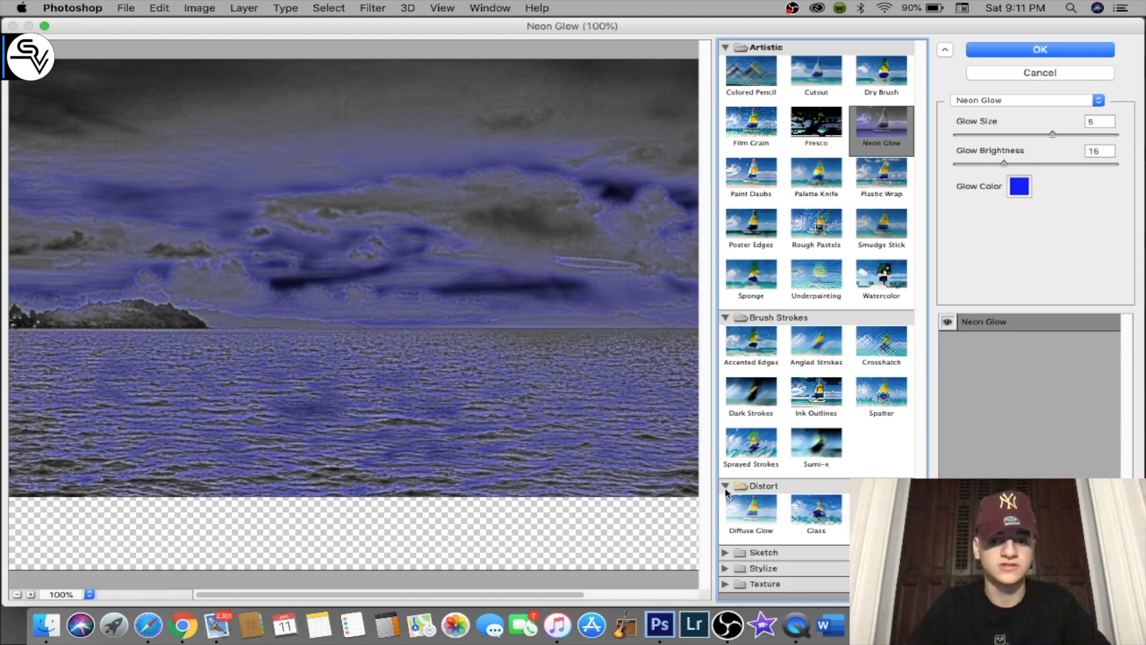
pyautogui.click(817, 511)
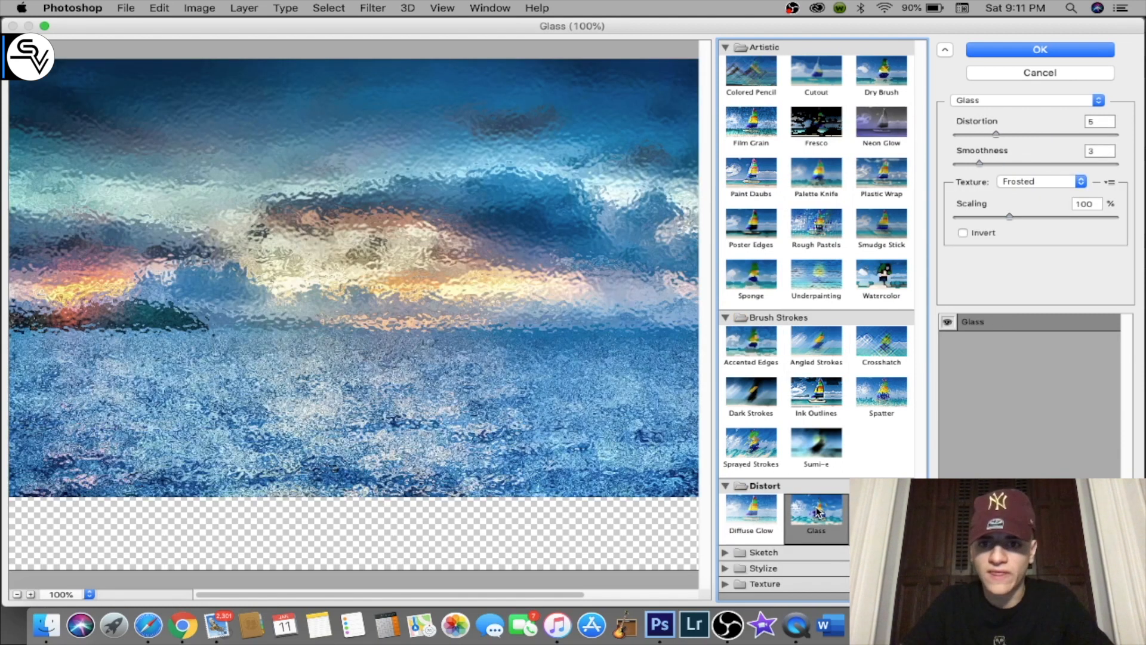
# Expand the Sketch, Stylize and Texture filter categories and preview Stained Glass and Patchwork on the seascape
pyautogui.click(725, 552)
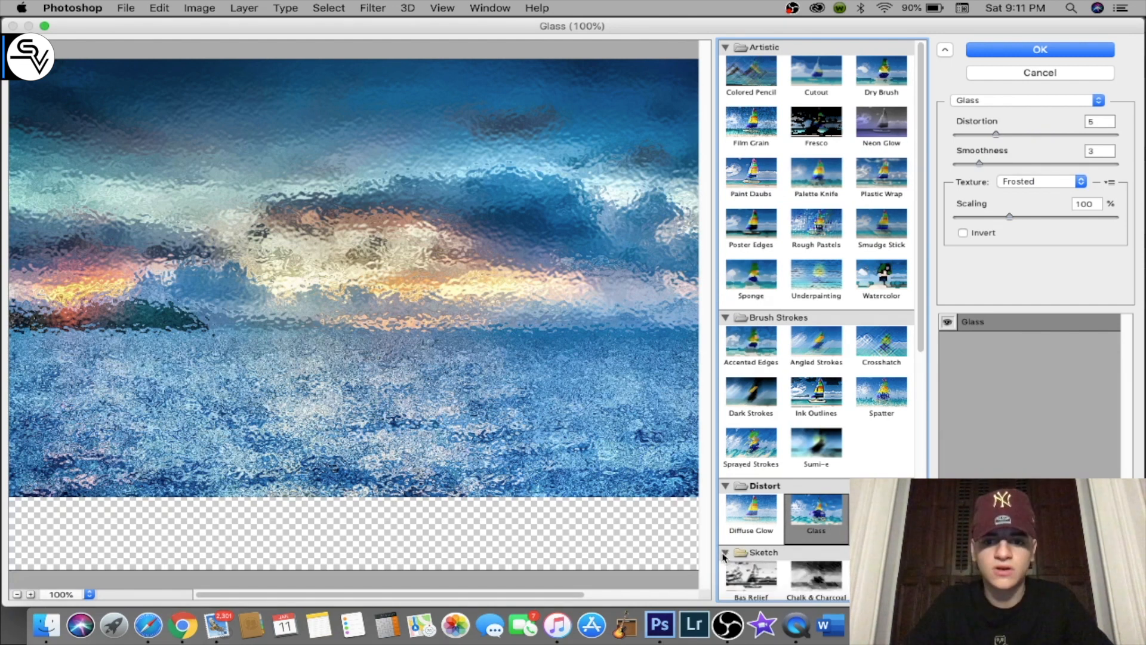
pyautogui.click(727, 576)
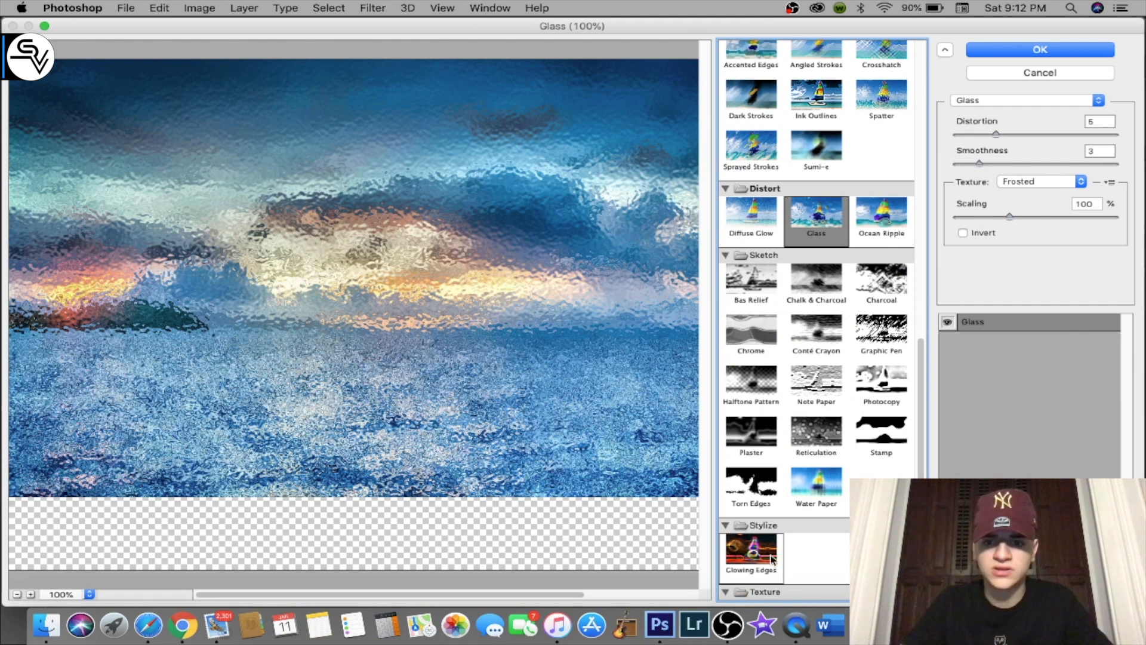
pyautogui.click(726, 591)
pyautogui.click(815, 563)
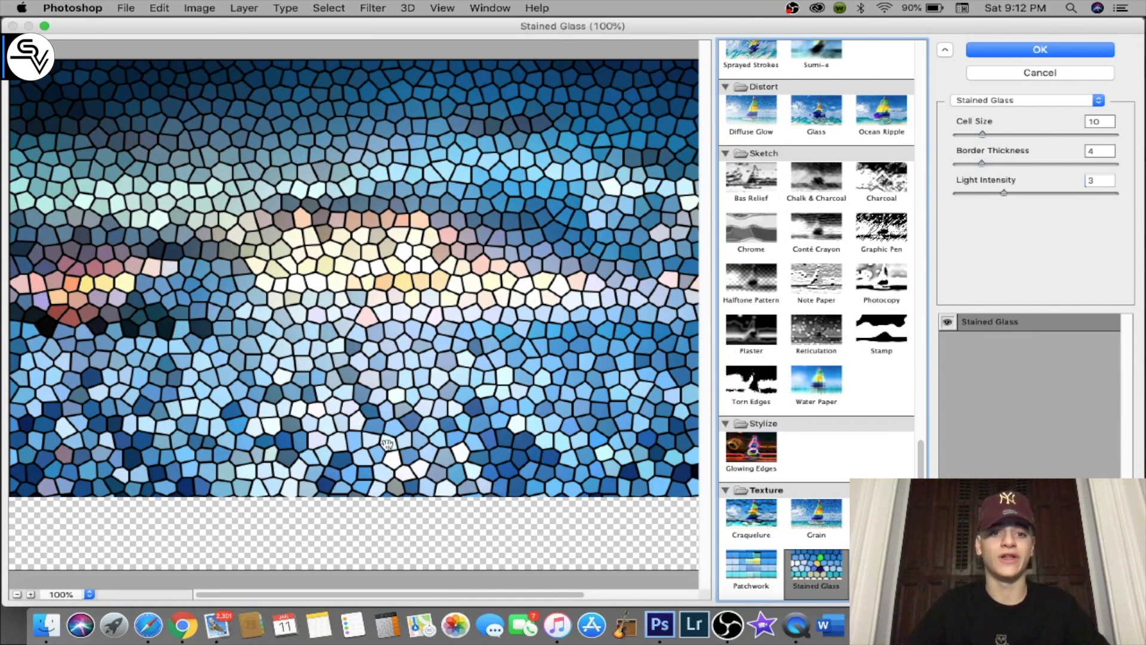
pyautogui.click(761, 561)
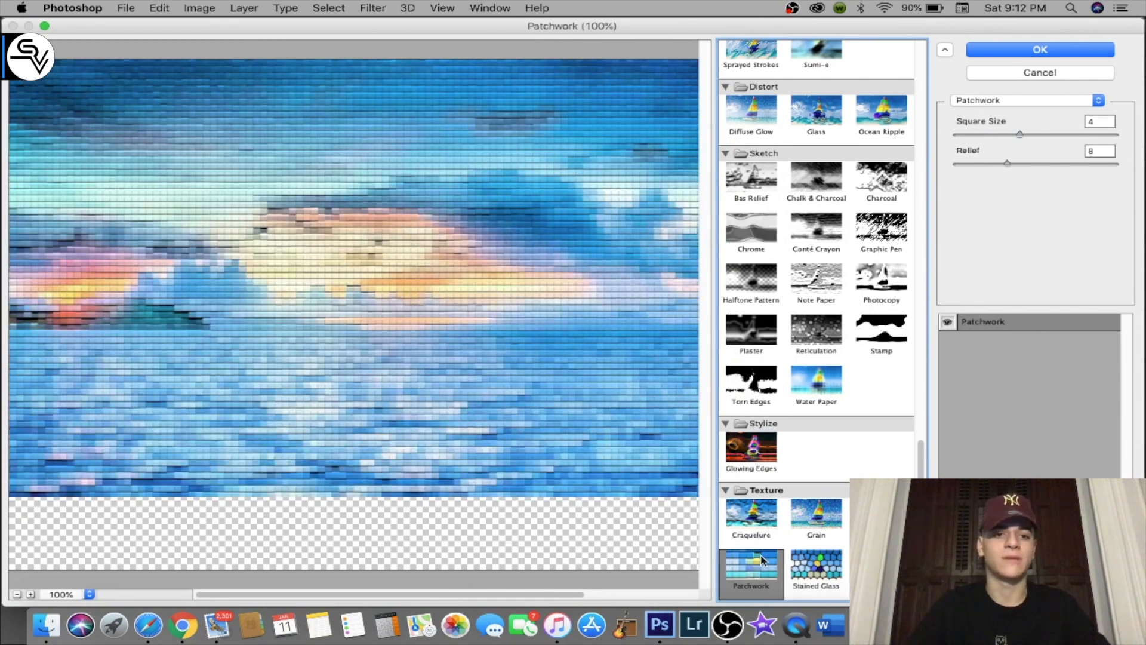
# Preview Poster Edges with Edge Intensity 10 and a greater Edge Thickness, and cancel the Filter Gallery
pyautogui.scroll(10, 816, 296)
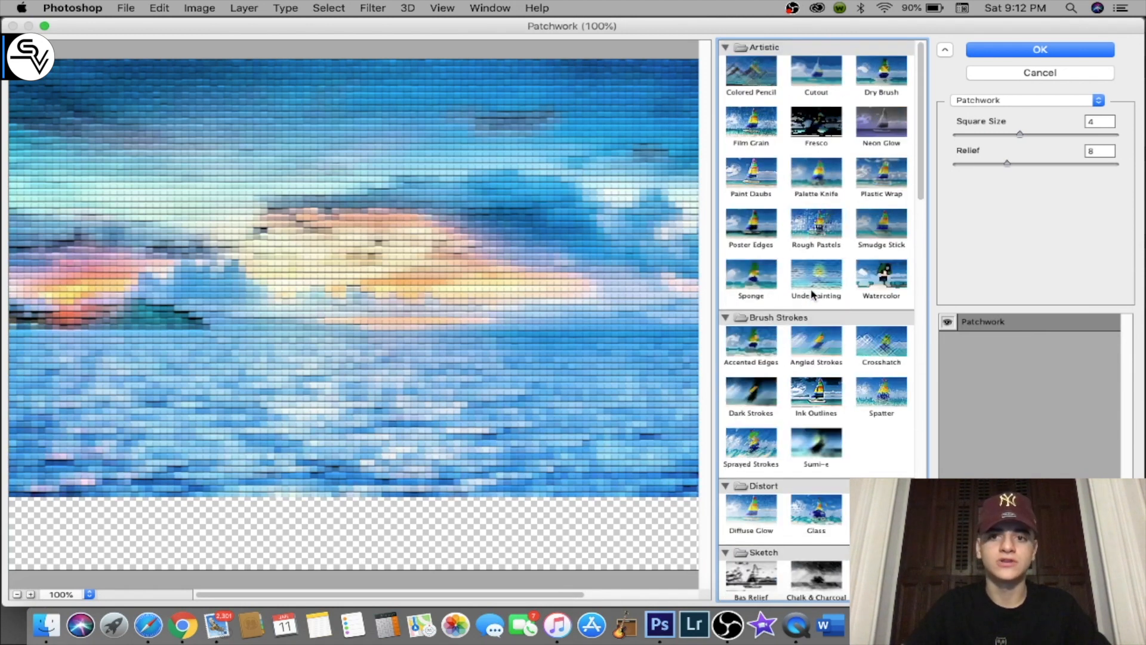
pyautogui.click(821, 246)
pyautogui.click(769, 237)
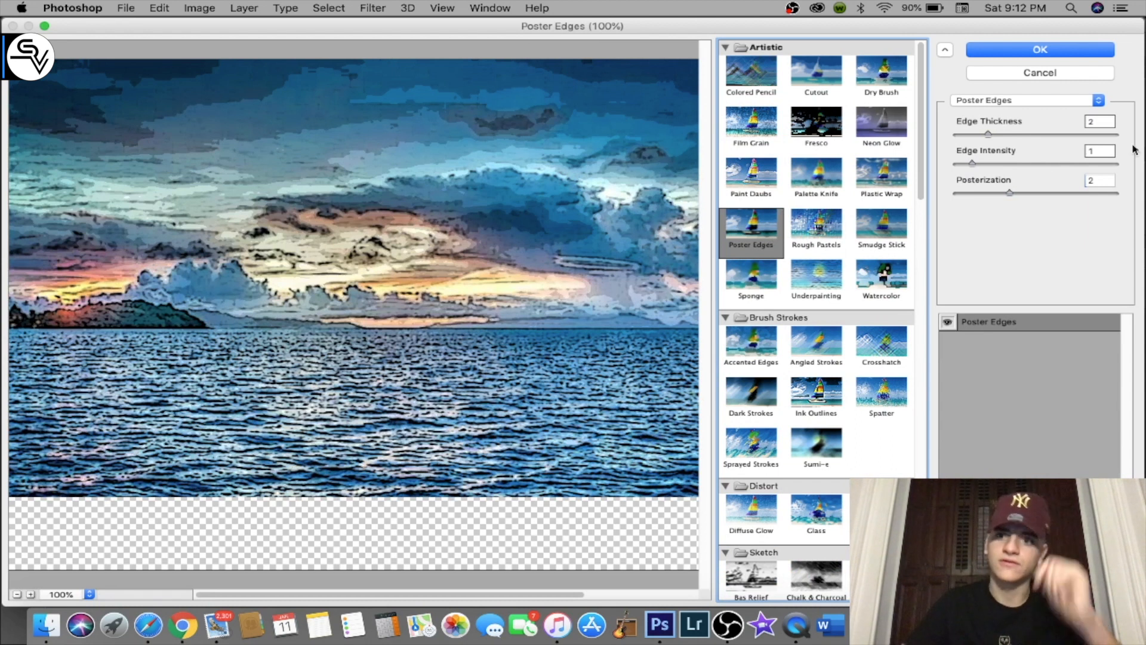
pyautogui.moveTo(974, 164); pyautogui.dragTo(1136, 158)
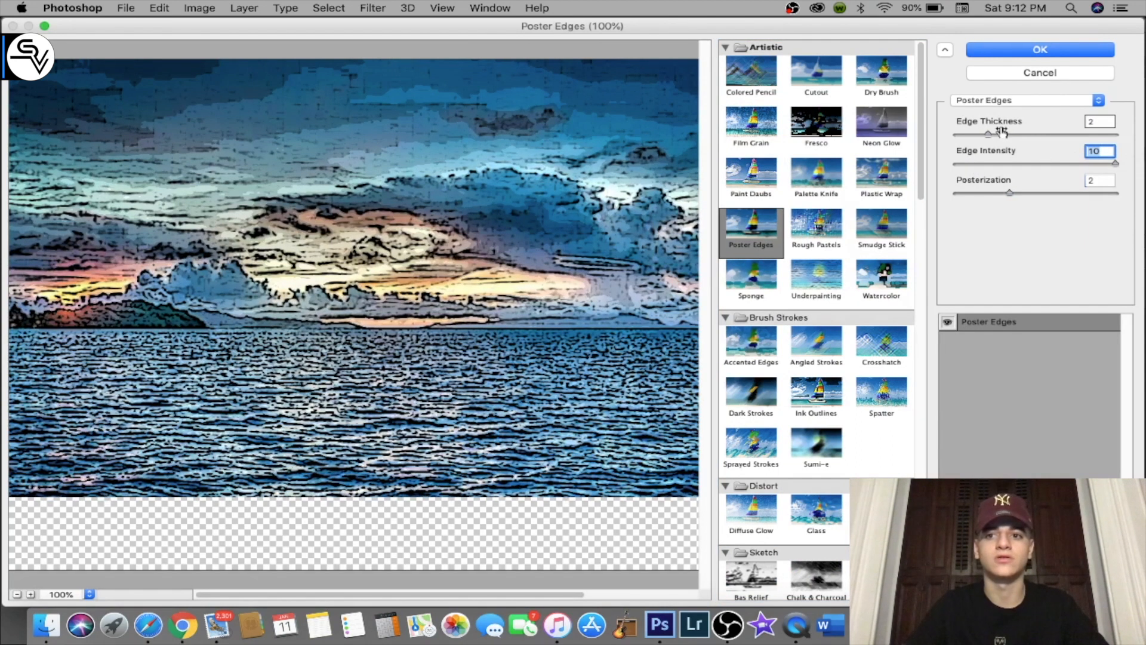
pyautogui.moveTo(990, 135); pyautogui.dragTo(1017, 135)
pyautogui.click(1015, 73)
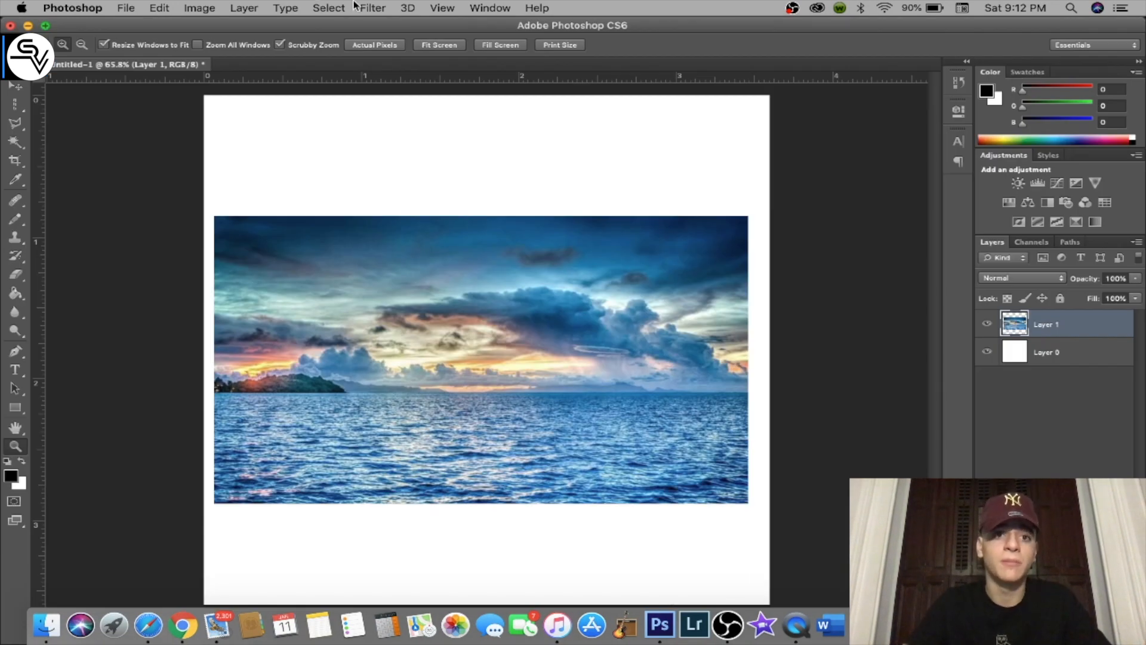
# Check which filters are available with the seascape layer selected and with no layer selected, and reselect Layer 1
pyautogui.click(359, 8)
pyautogui.moveTo(416, 221)
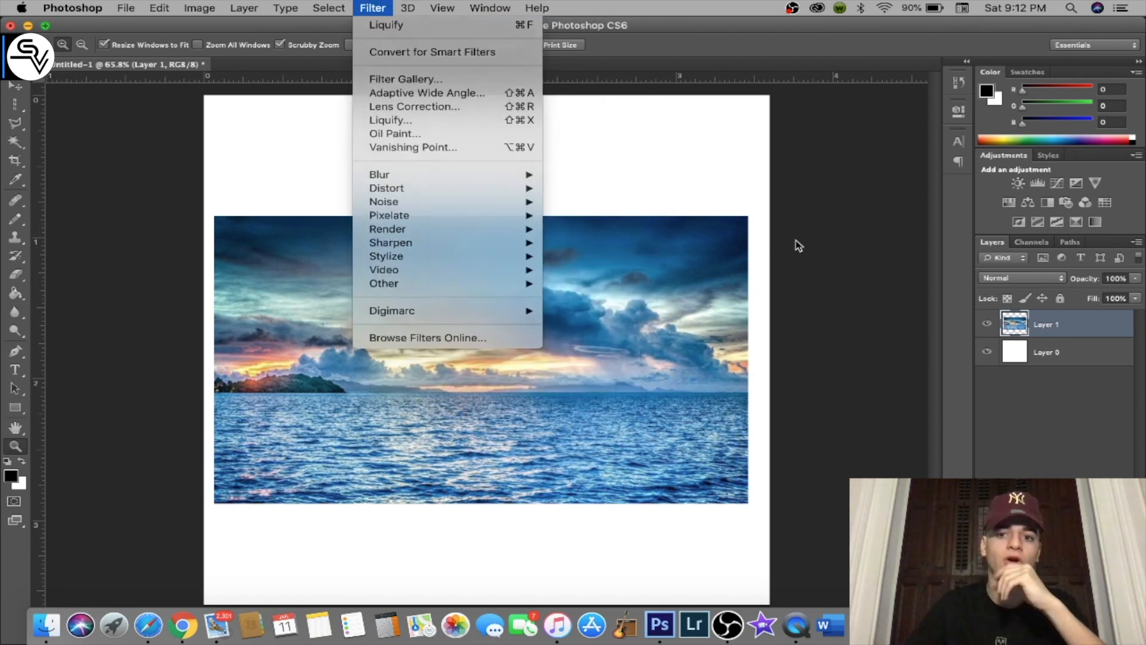
pyautogui.click(796, 241)
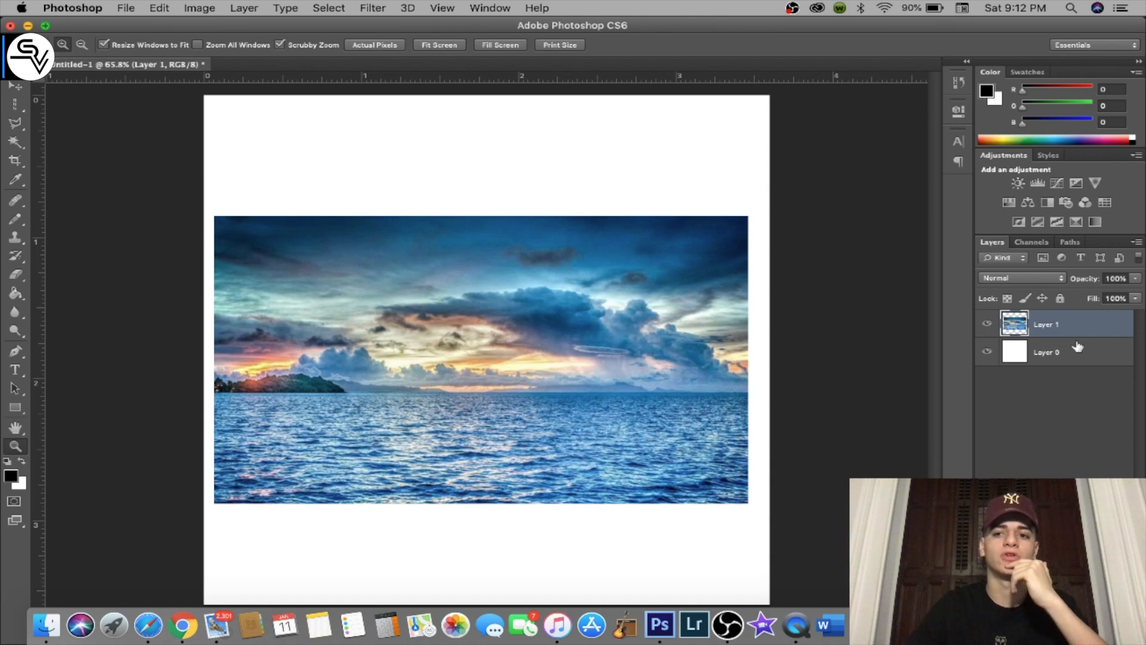
pyautogui.click(1072, 378)
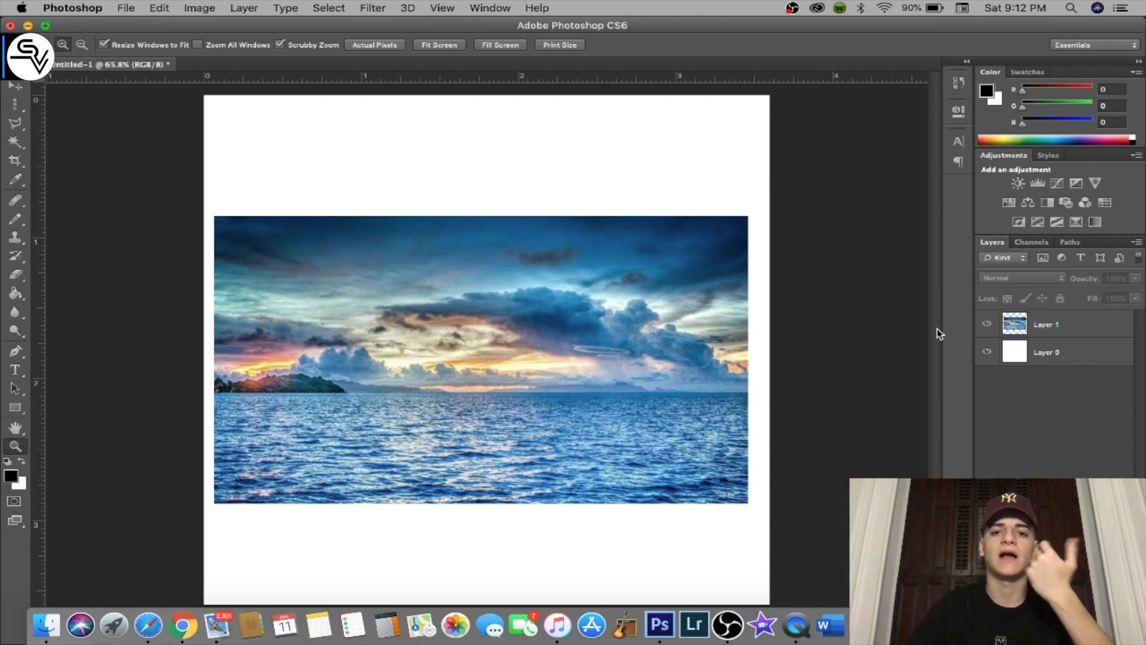
pyautogui.click(375, 8)
pyautogui.moveTo(399, 12)
pyautogui.click(1087, 336)
pyautogui.click(1087, 330)
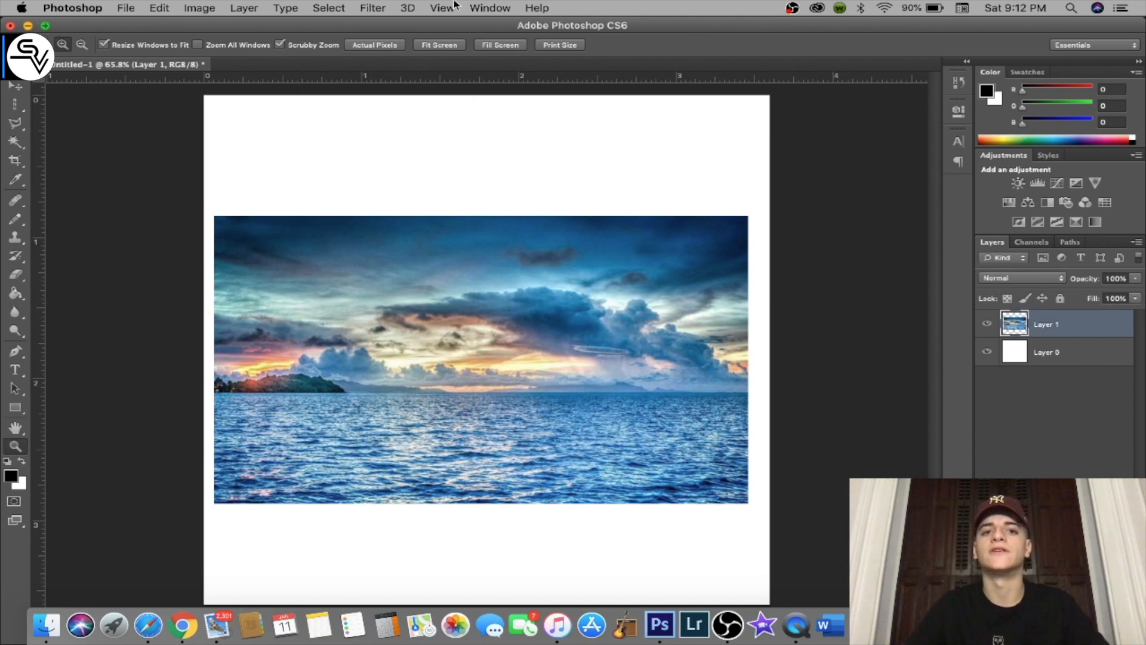
# Preview the Oil Paint filter on the seascape with its existing settings and cancel it
pyautogui.click(371, 9)
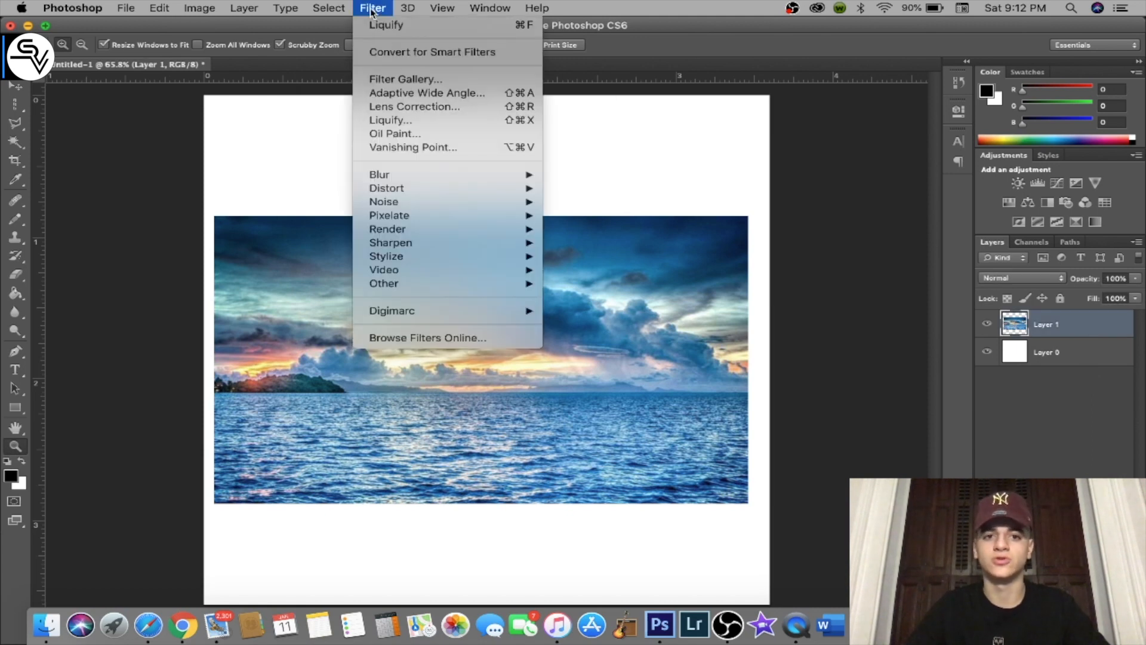
pyautogui.click(445, 136)
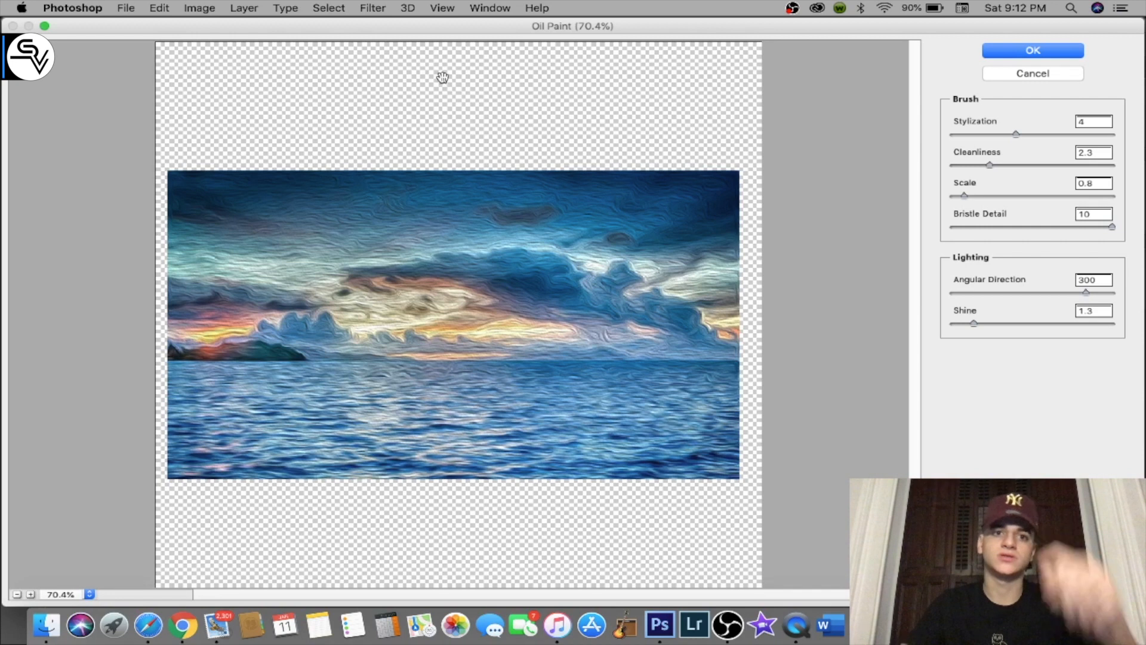
pyautogui.click(378, 7)
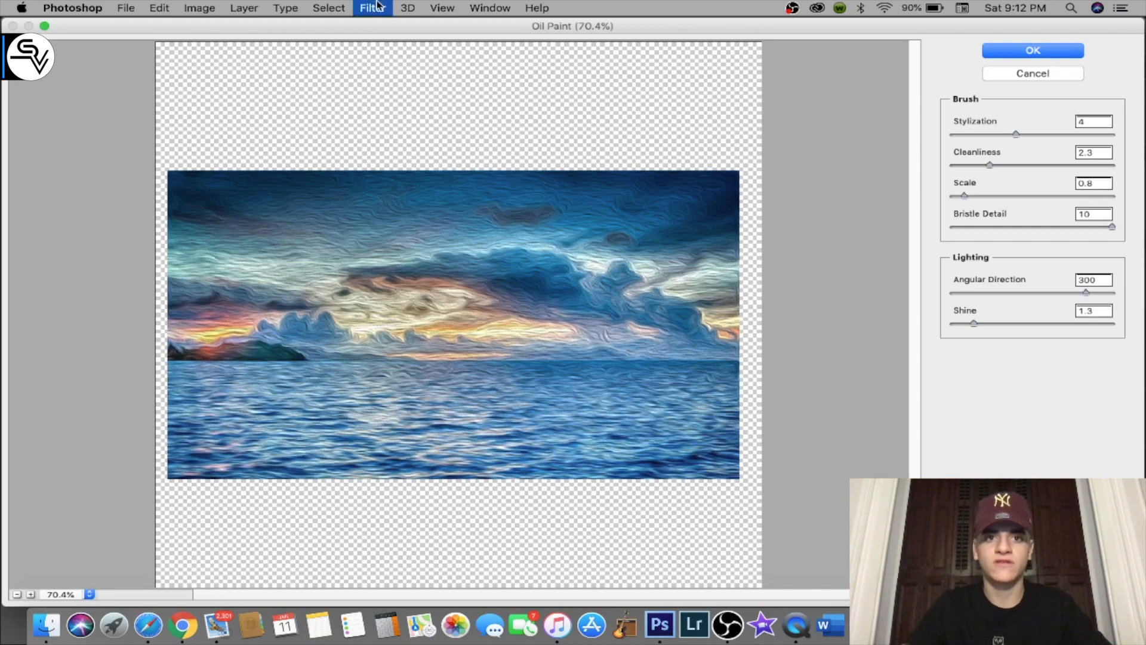
pyautogui.click(366, 11)
pyautogui.click(1003, 73)
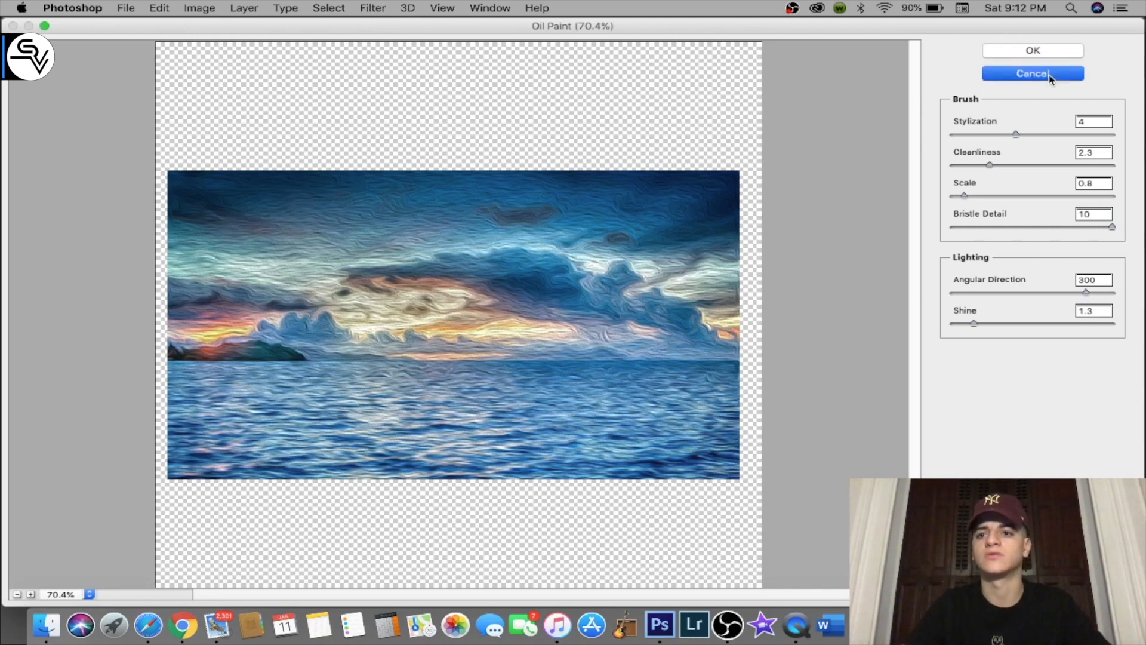
# Apply the Oil Paint filter to the seascape with a brush scale of 6.34 and undo it
pyautogui.click(372, 8)
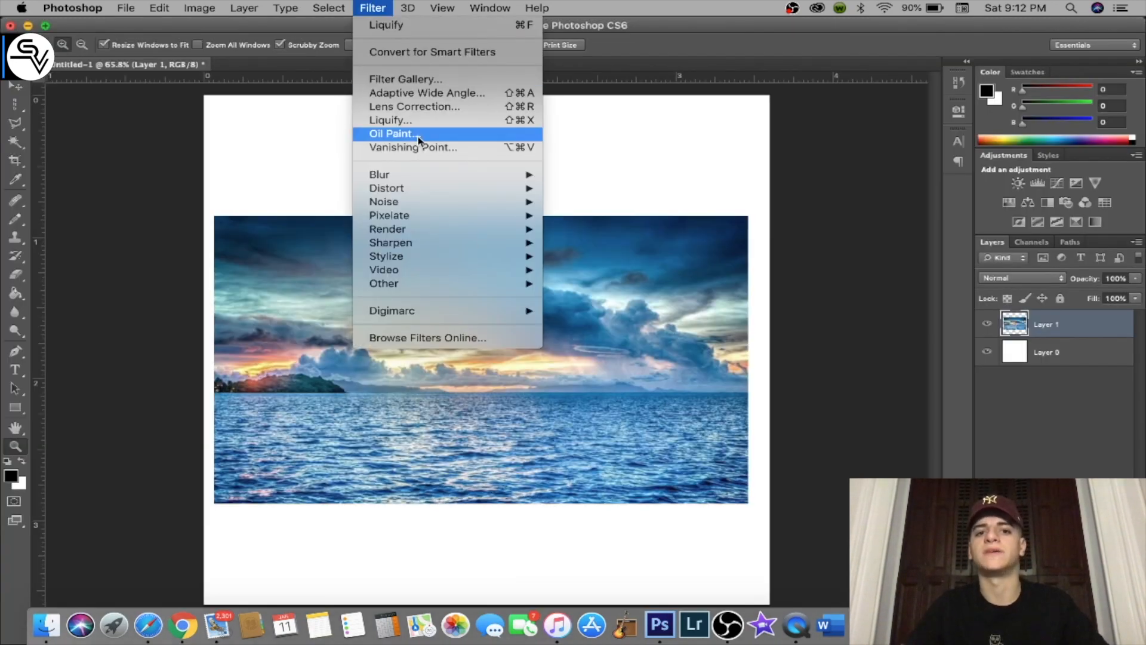
pyautogui.moveTo(490, 218)
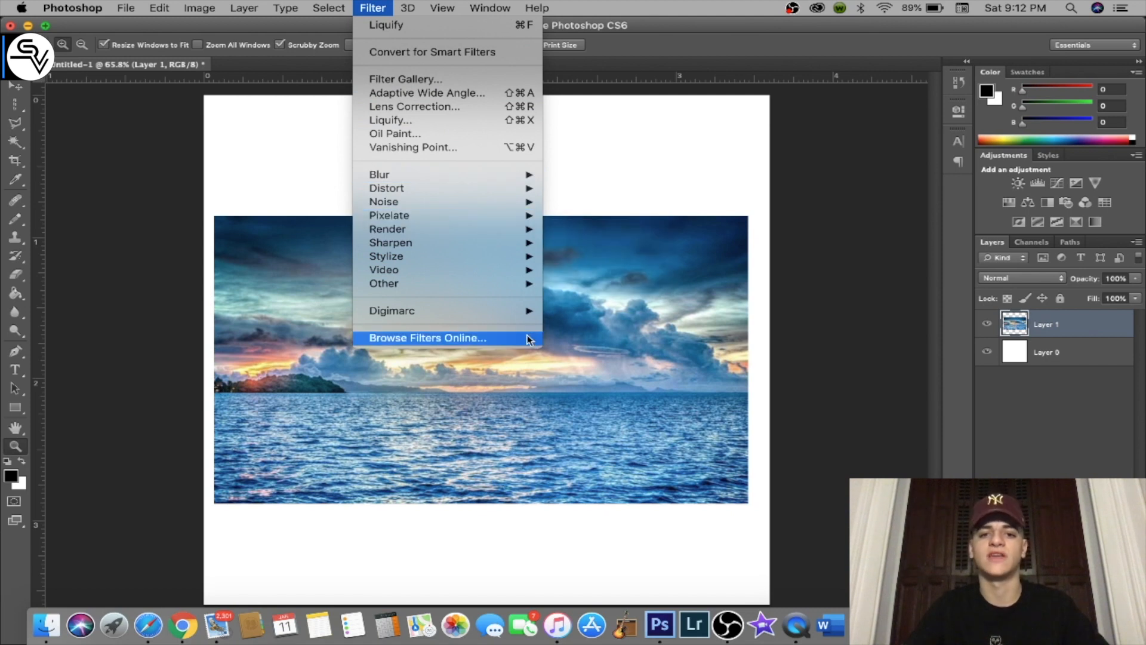
pyautogui.click(430, 134)
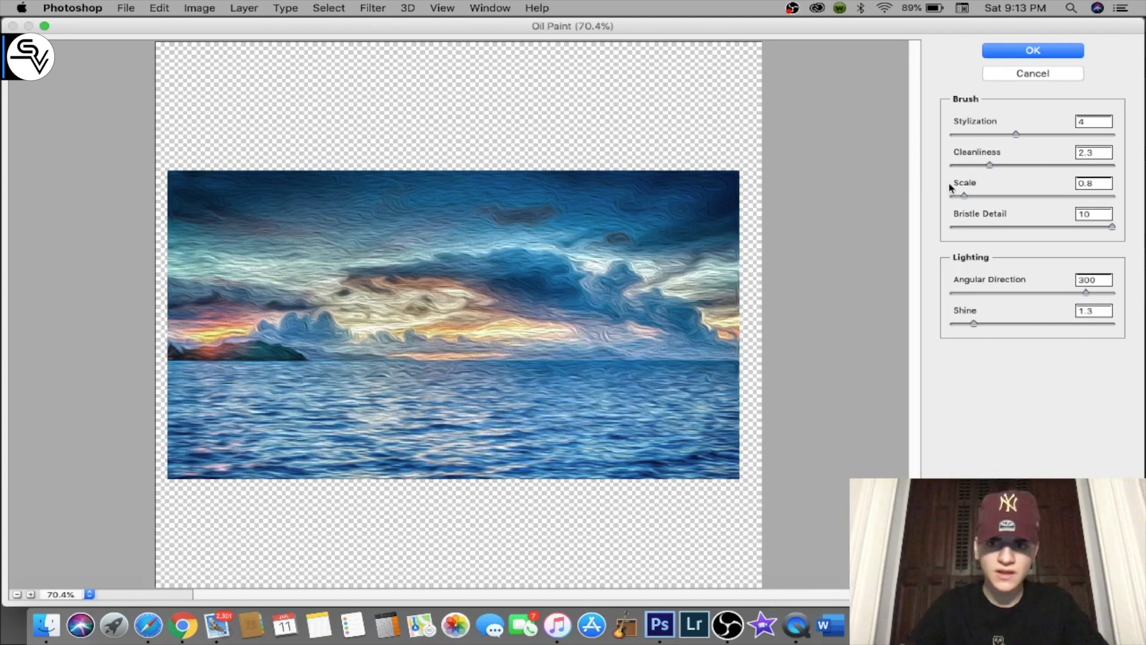
pyautogui.moveTo(964, 195); pyautogui.dragTo(1052, 197)
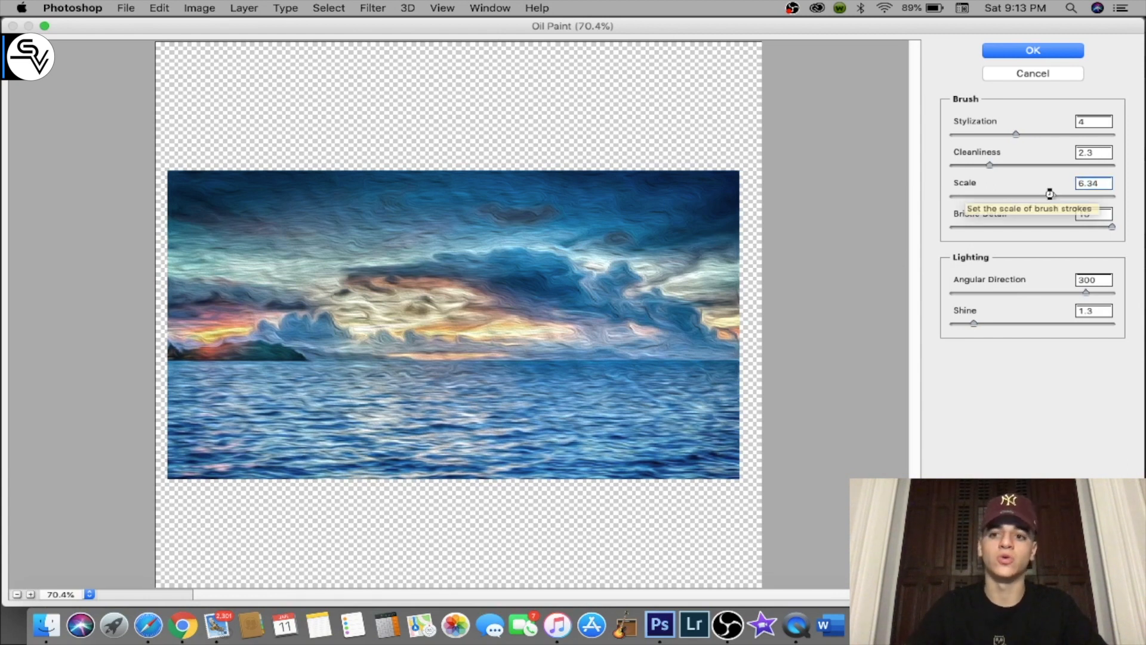
pyautogui.press('Return')
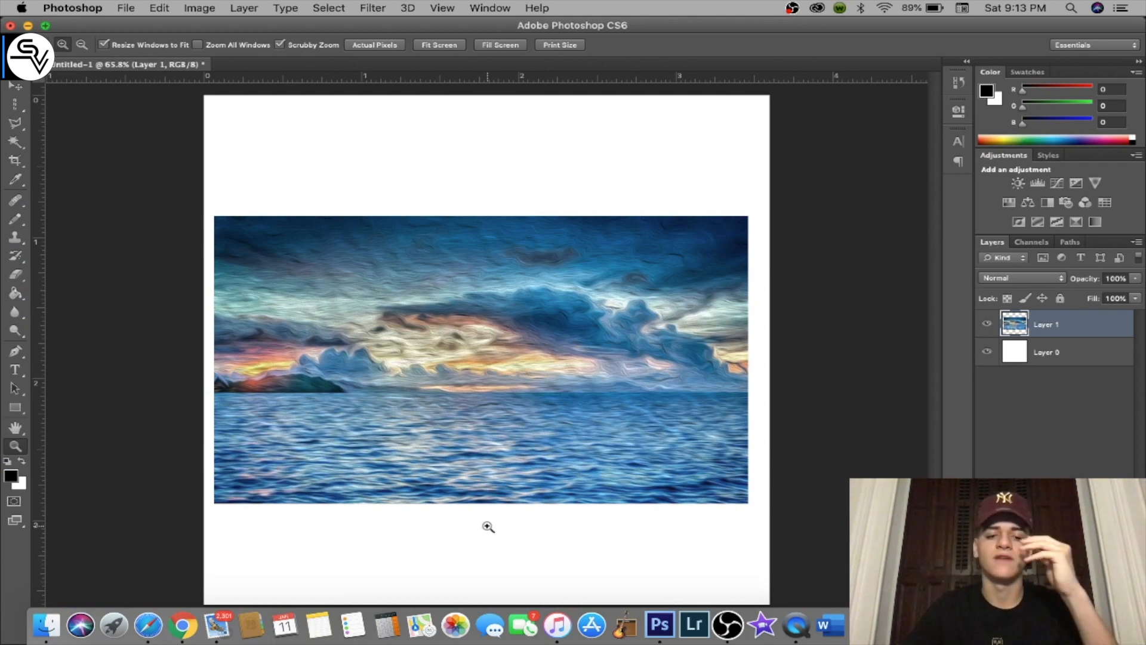
pyautogui.press('super+z')
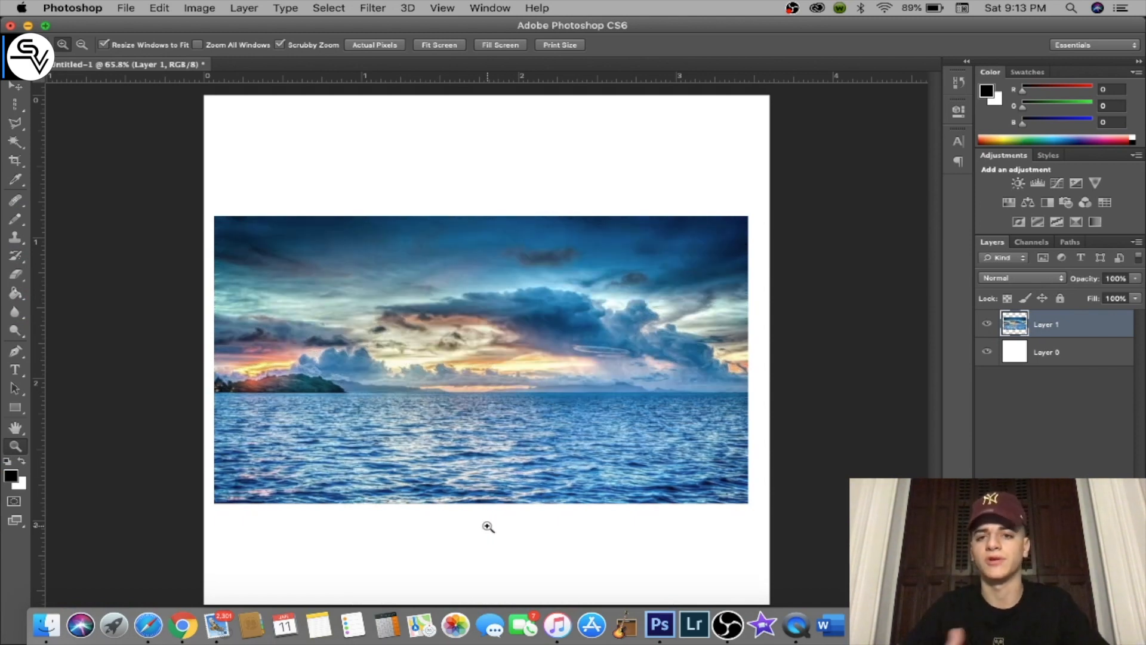